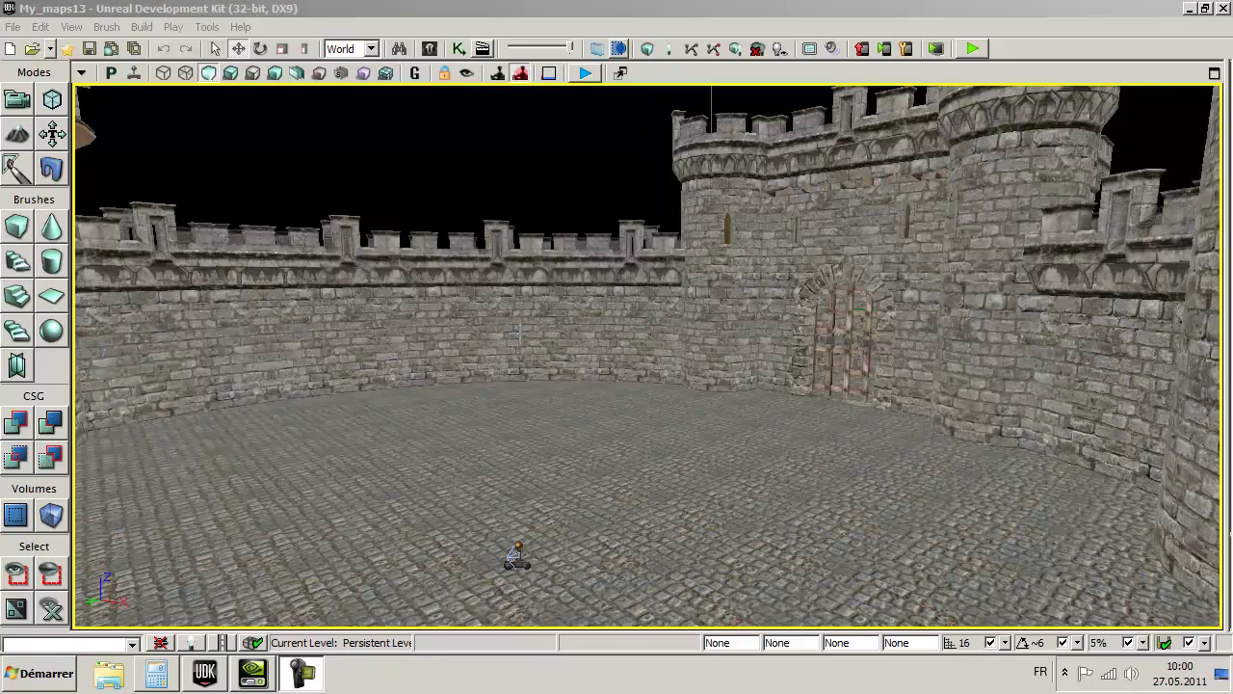
Rotate the perspective view to frame the courtyard between the two towers, with the gate on the right.
drag(518, 334, 473, 332)
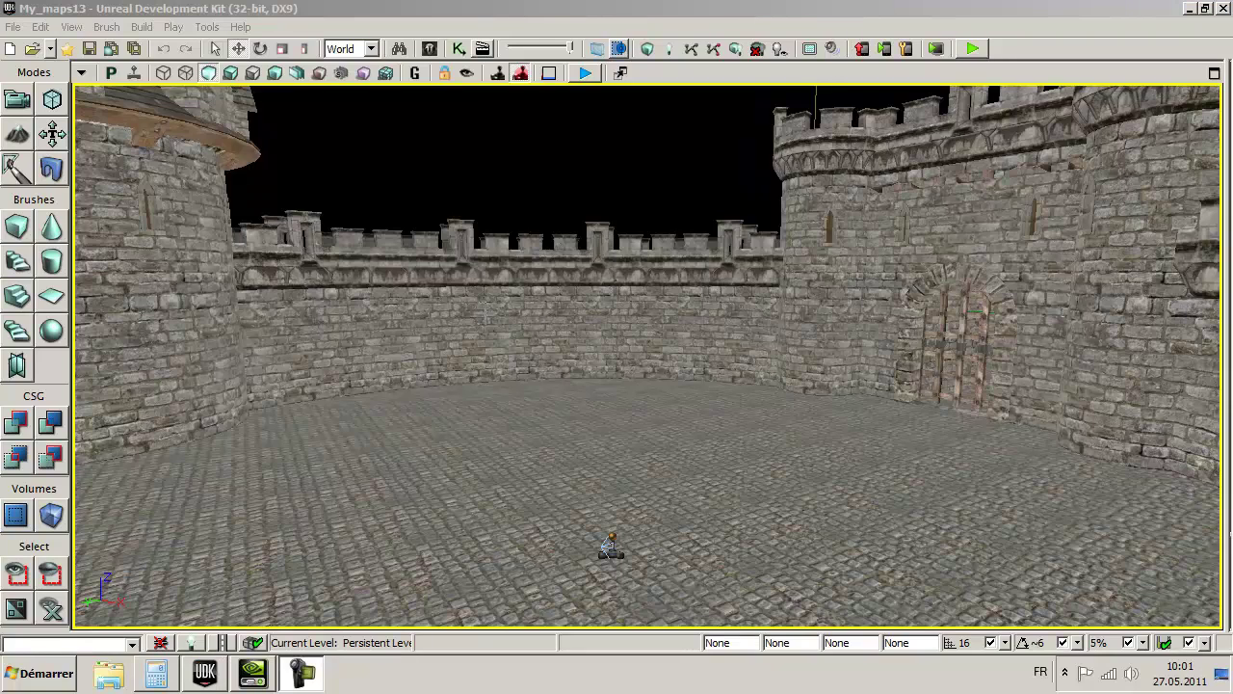
click(72, 27)
click(96, 108)
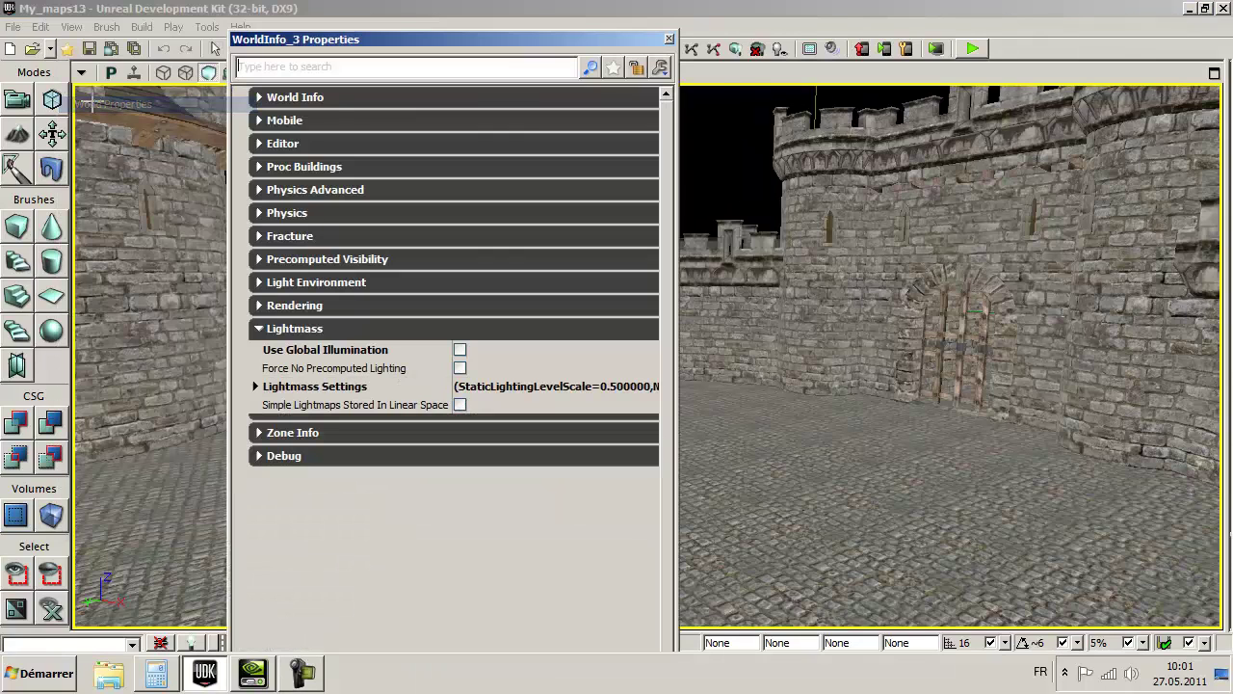
click(259, 329)
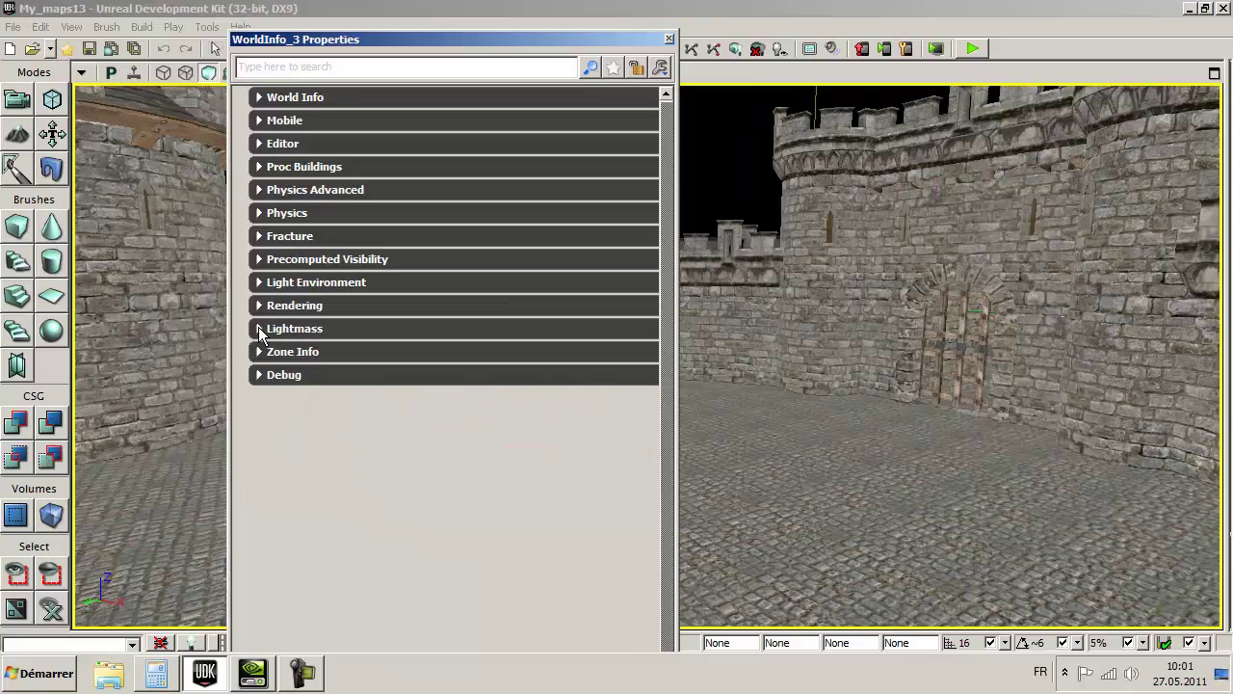
click(258, 329)
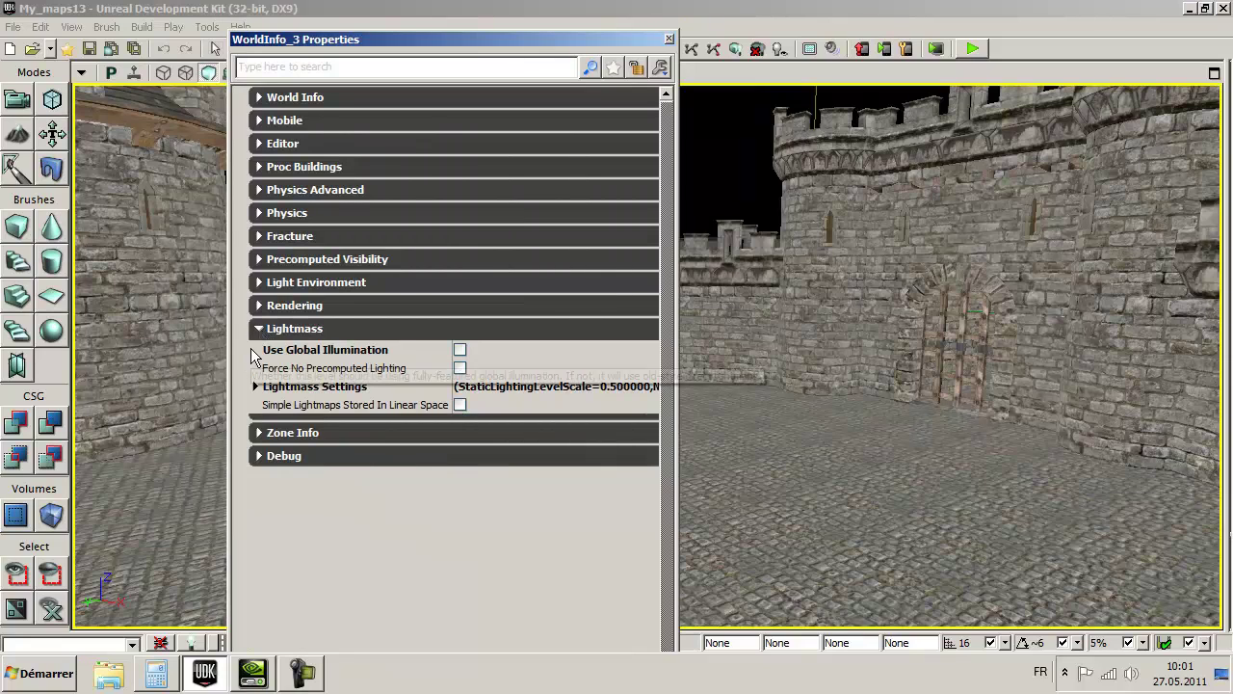
click(461, 351)
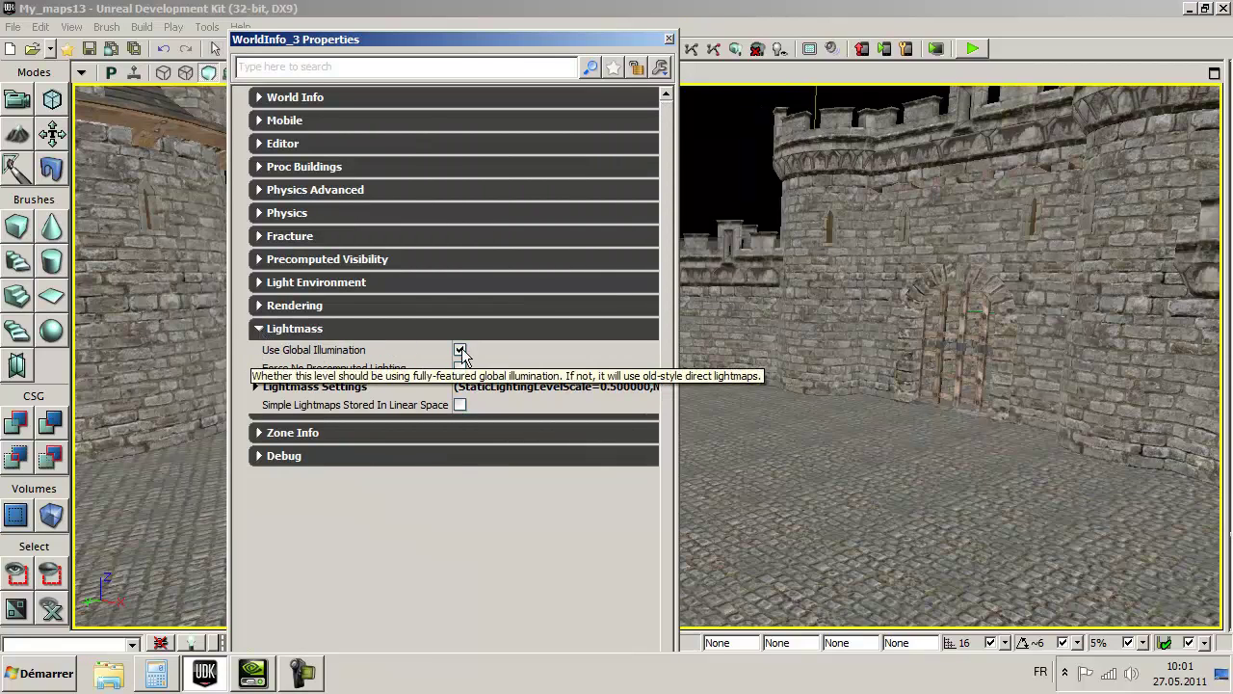
click(461, 351)
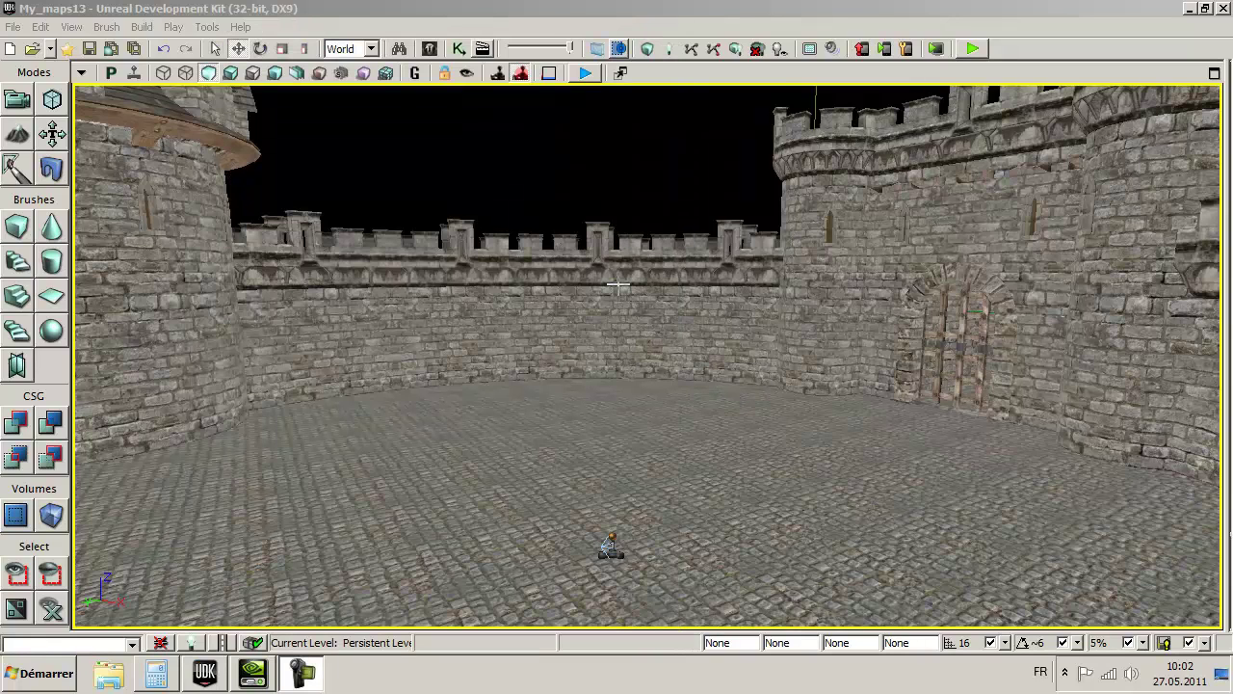
Run Build All, confirm the courtyard is fully dark in Lit mode, then return to Unlit mode.
click(736, 49)
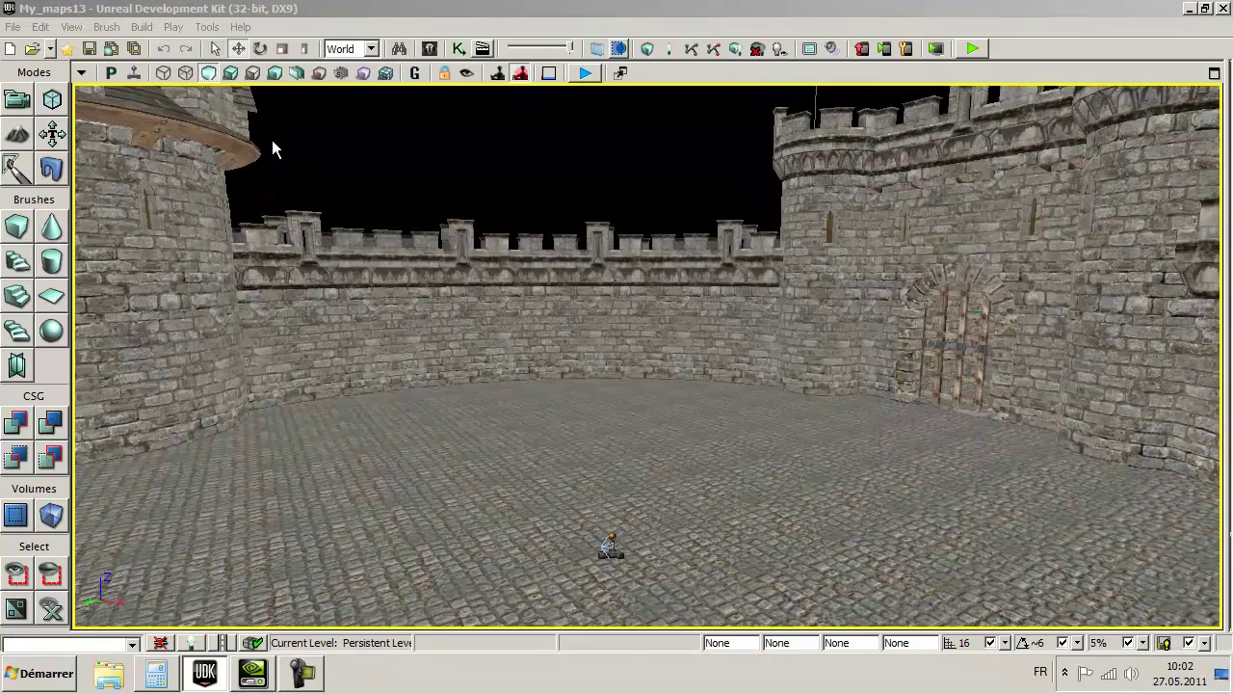
click(230, 73)
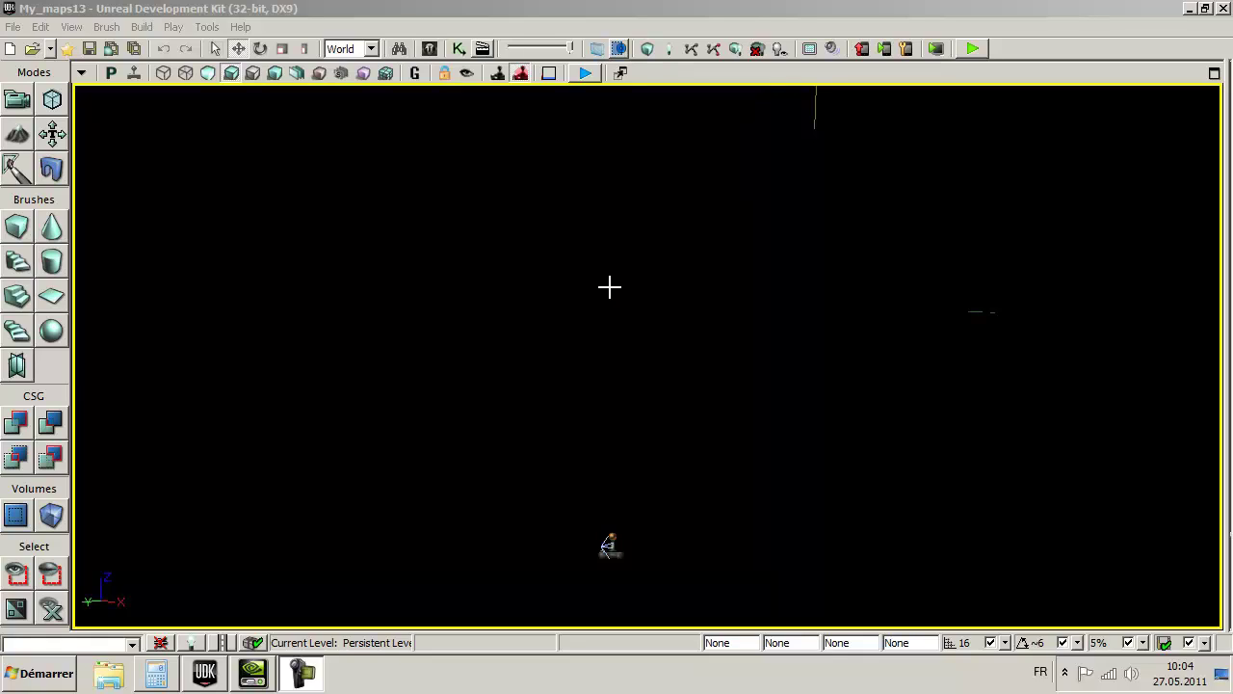
click(215, 81)
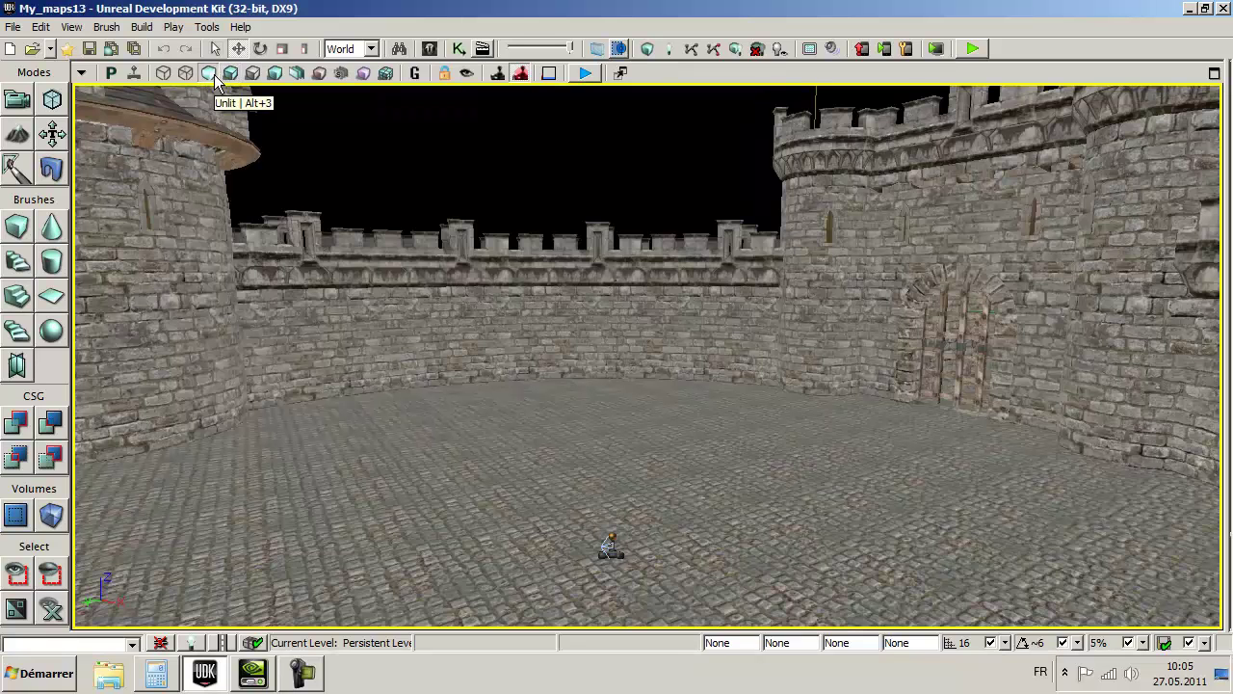
Add a point light on the courtyard floor.
right_click(564, 440)
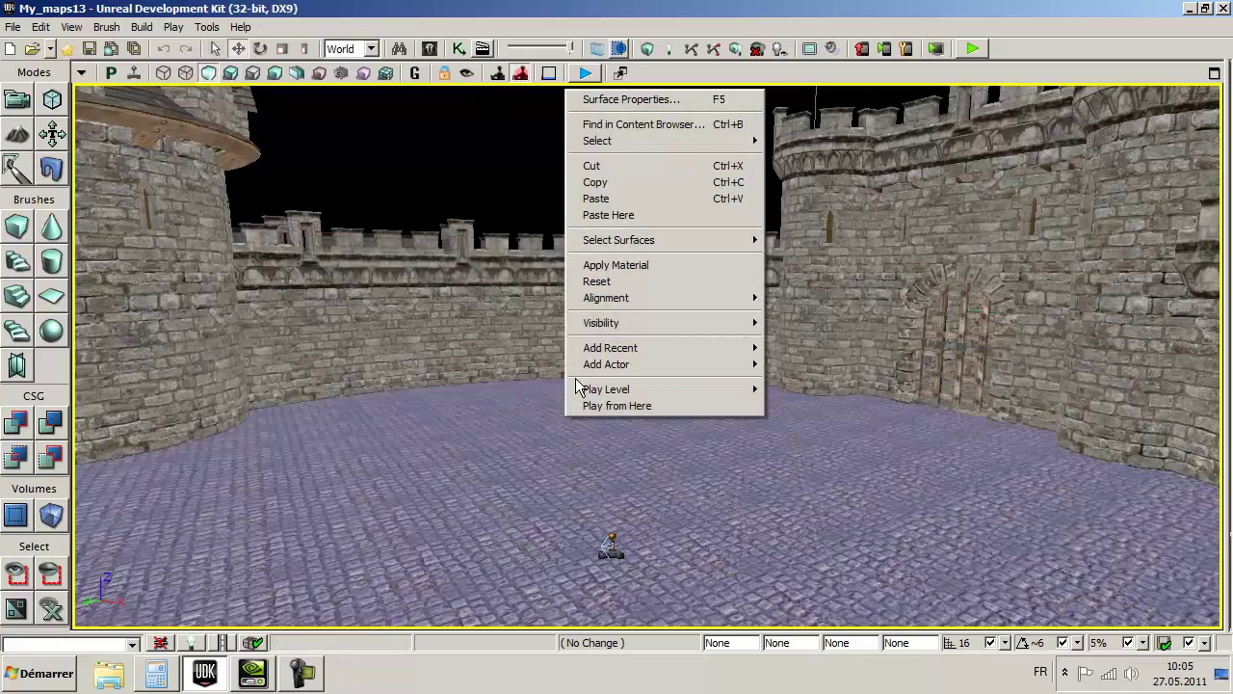
mouse_move(583, 366)
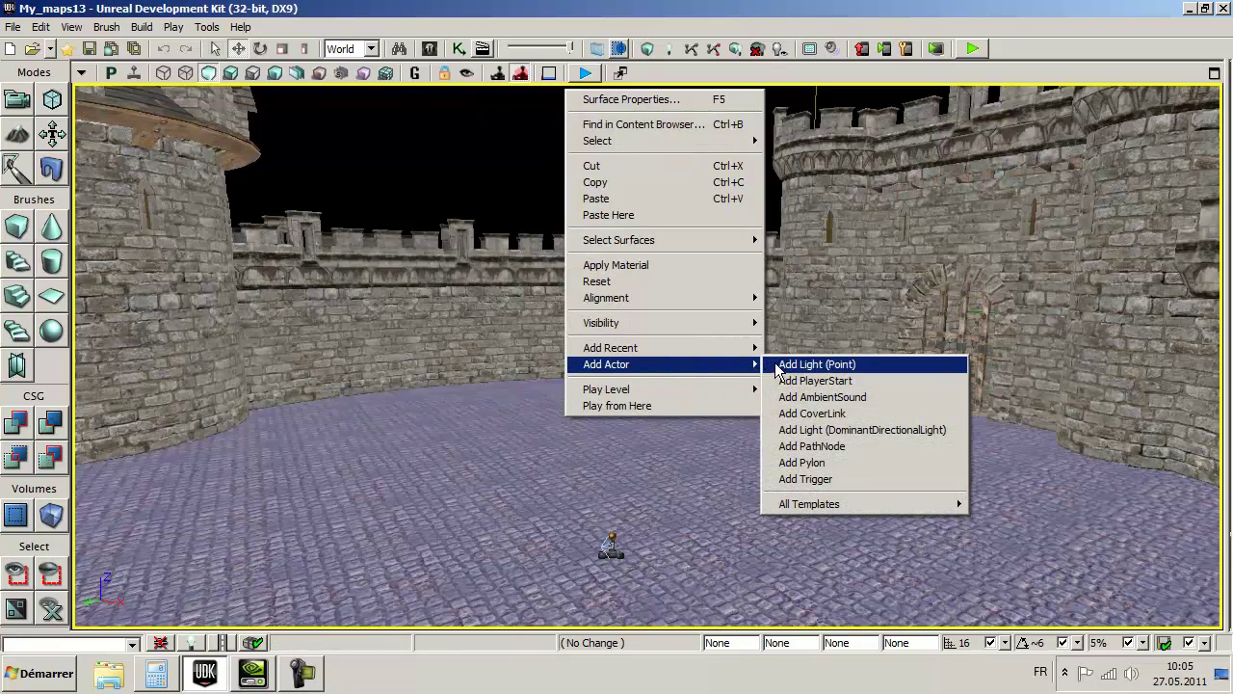
click(827, 366)
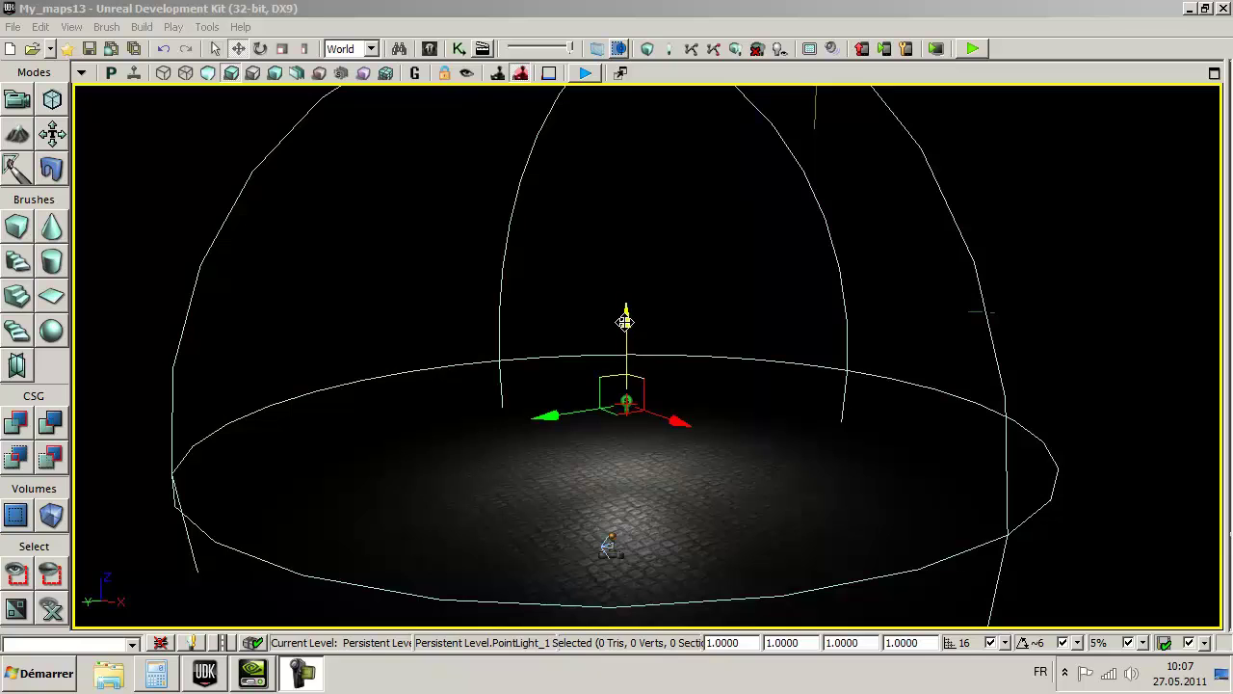
Move the point light with the gizmo to just above the floor, in front of the back wall.
mouse_move(625, 322)
mouse_down()
mouse_move(628, 273)
mouse_move(632, 343)
mouse_up()
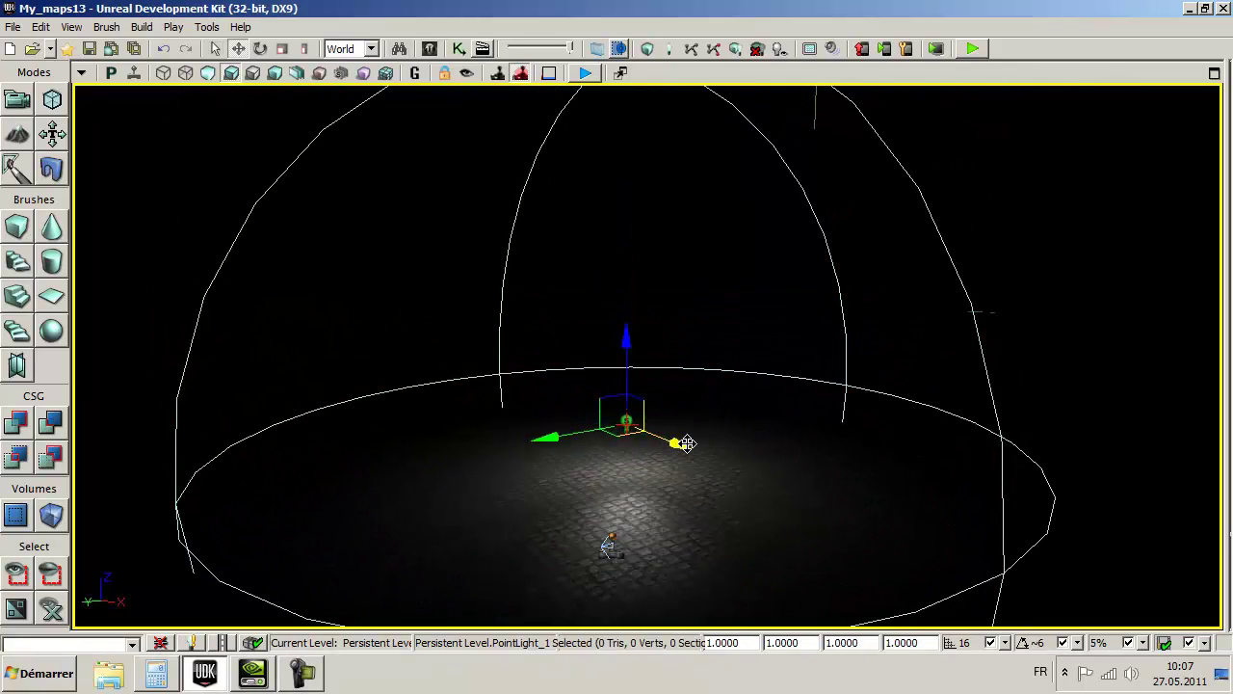
mouse_move(685, 446)
mouse_down()
mouse_move(732, 466)
mouse_move(537, 448)
mouse_up()
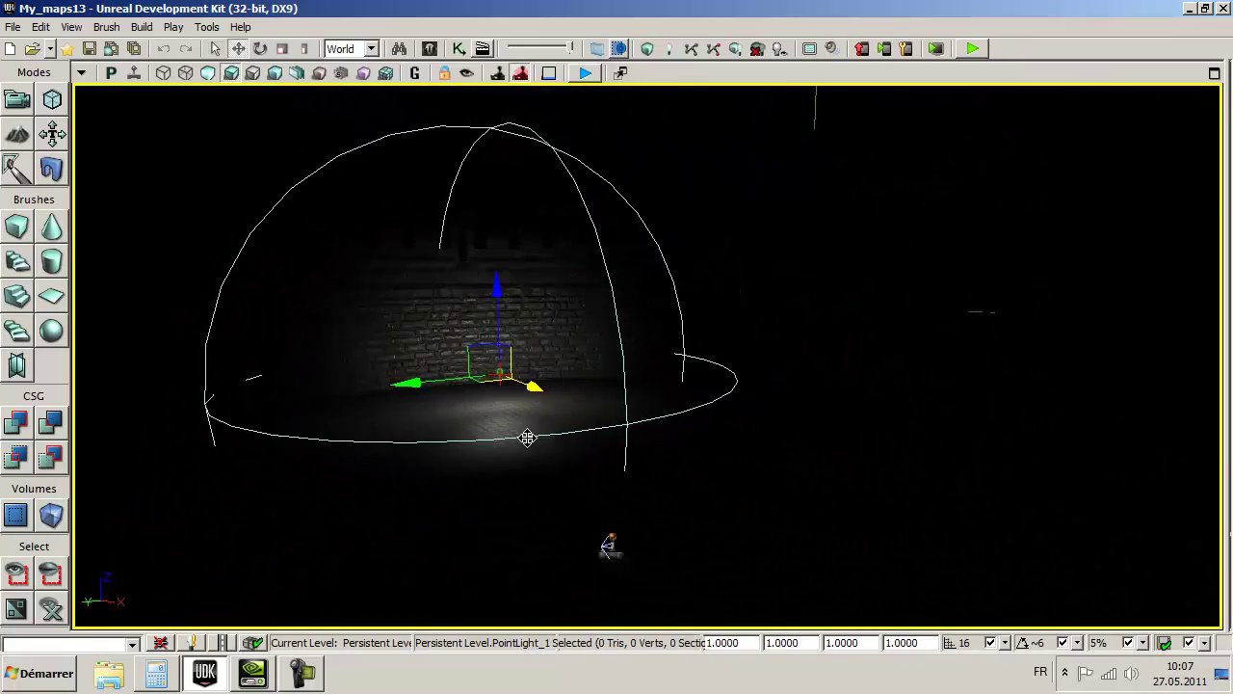
drag(537, 449, 509, 429)
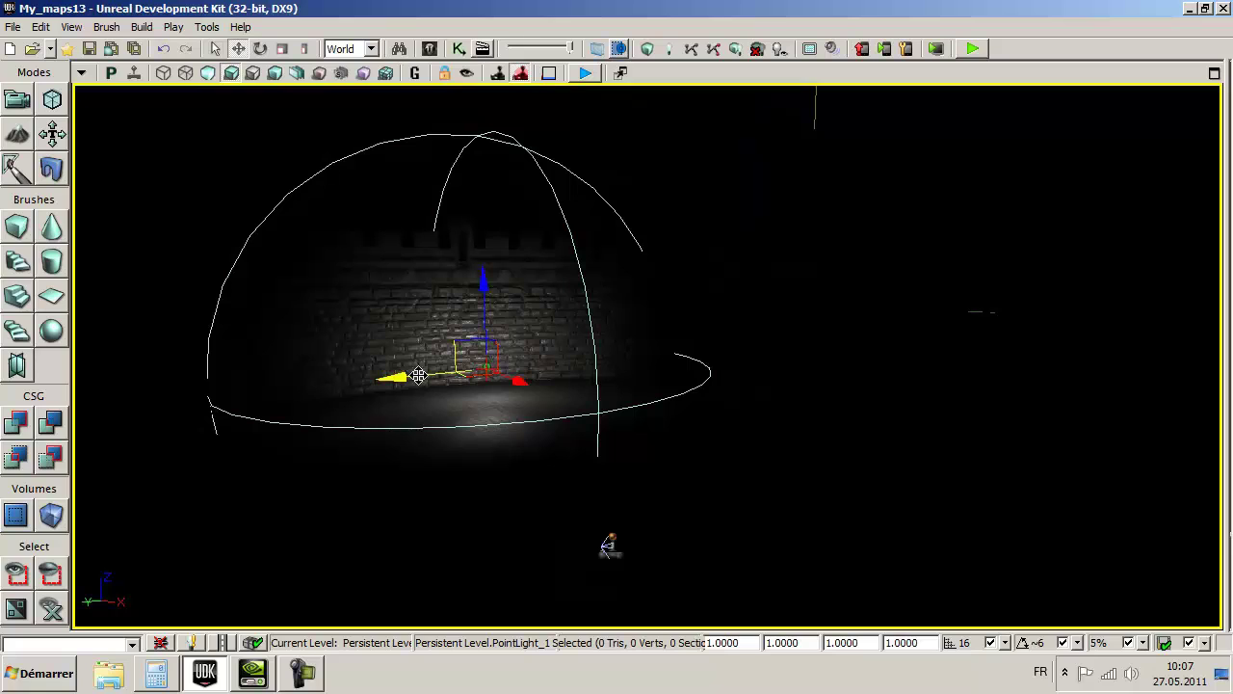
mouse_move(389, 381)
mouse_down()
mouse_move(656, 379)
mouse_move(658, 409)
mouse_up()
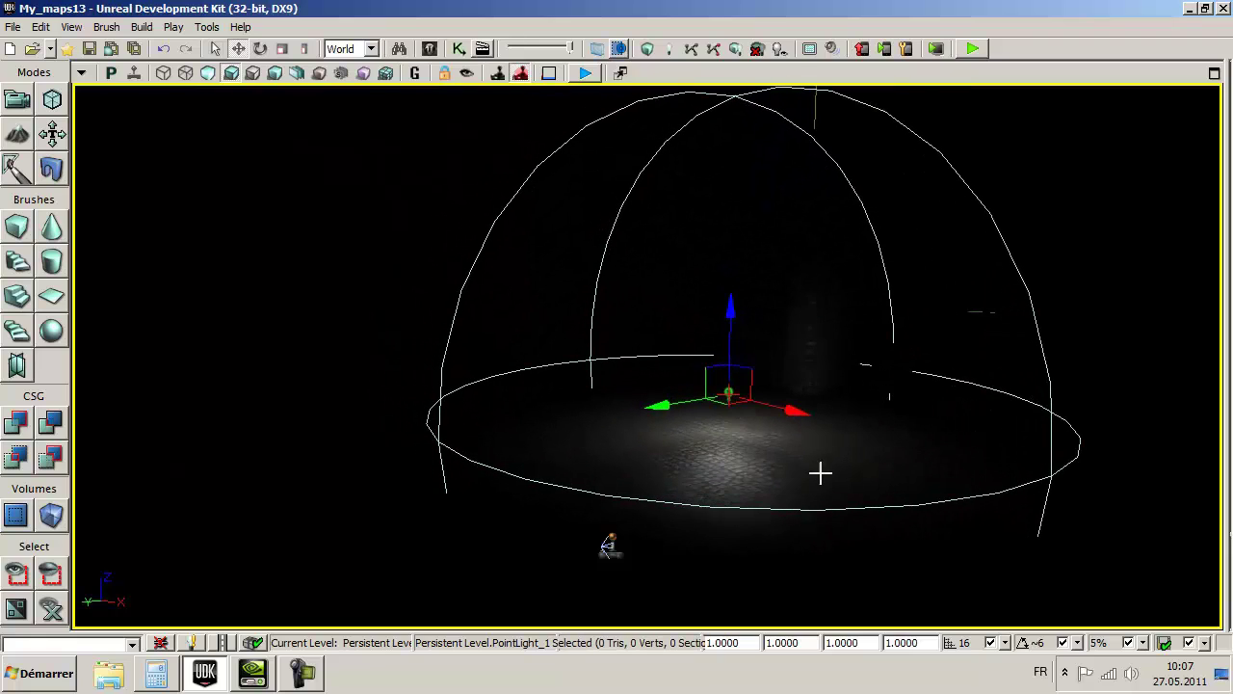
drag(658, 409, 562, 501)
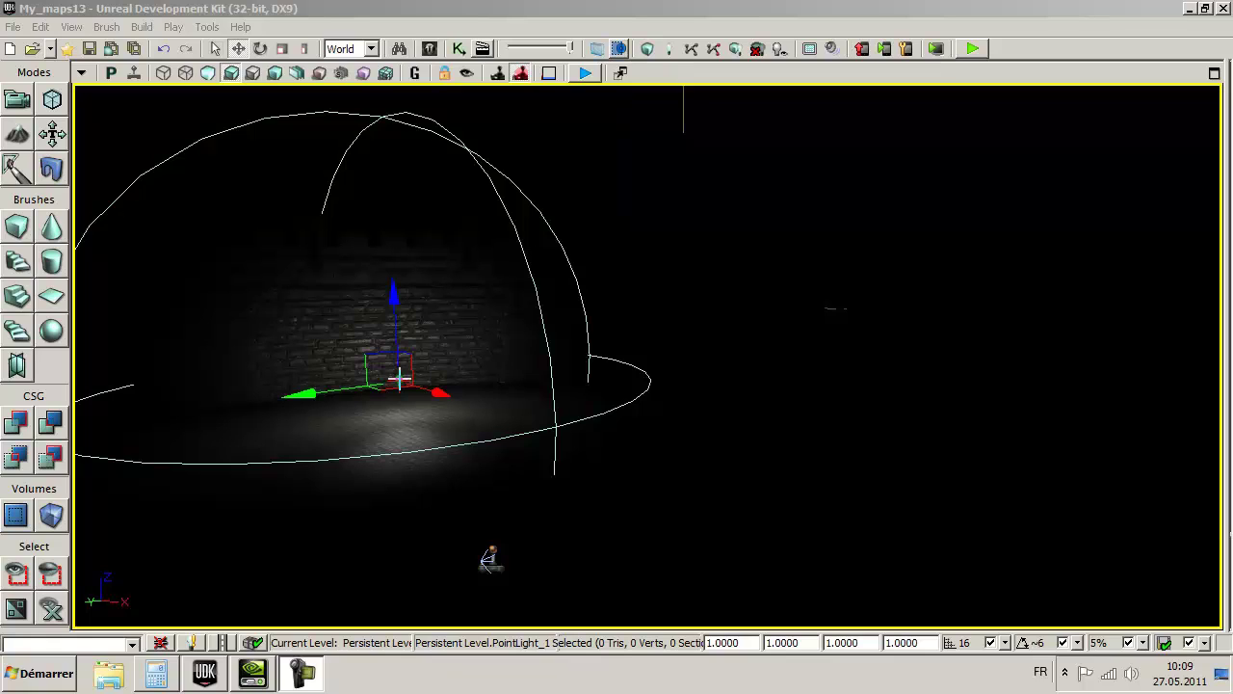
Open the point light's properties and expand its Light > Light Component settings.
right_click(399, 379)
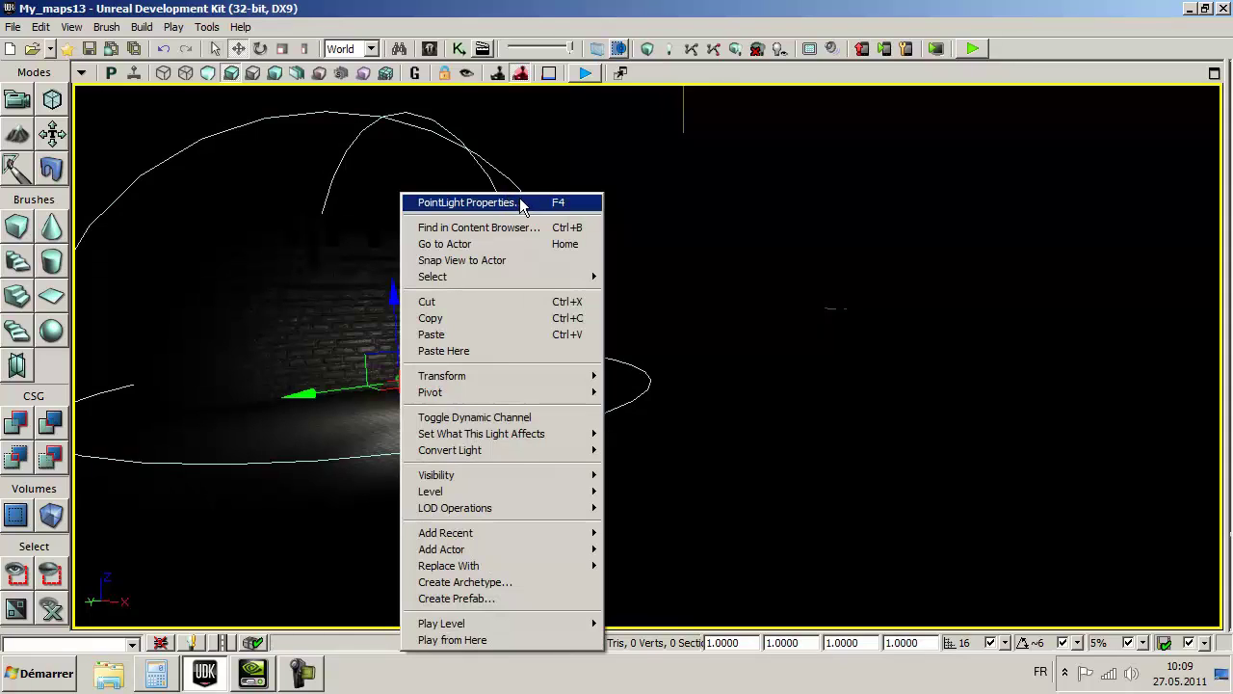
click(577, 205)
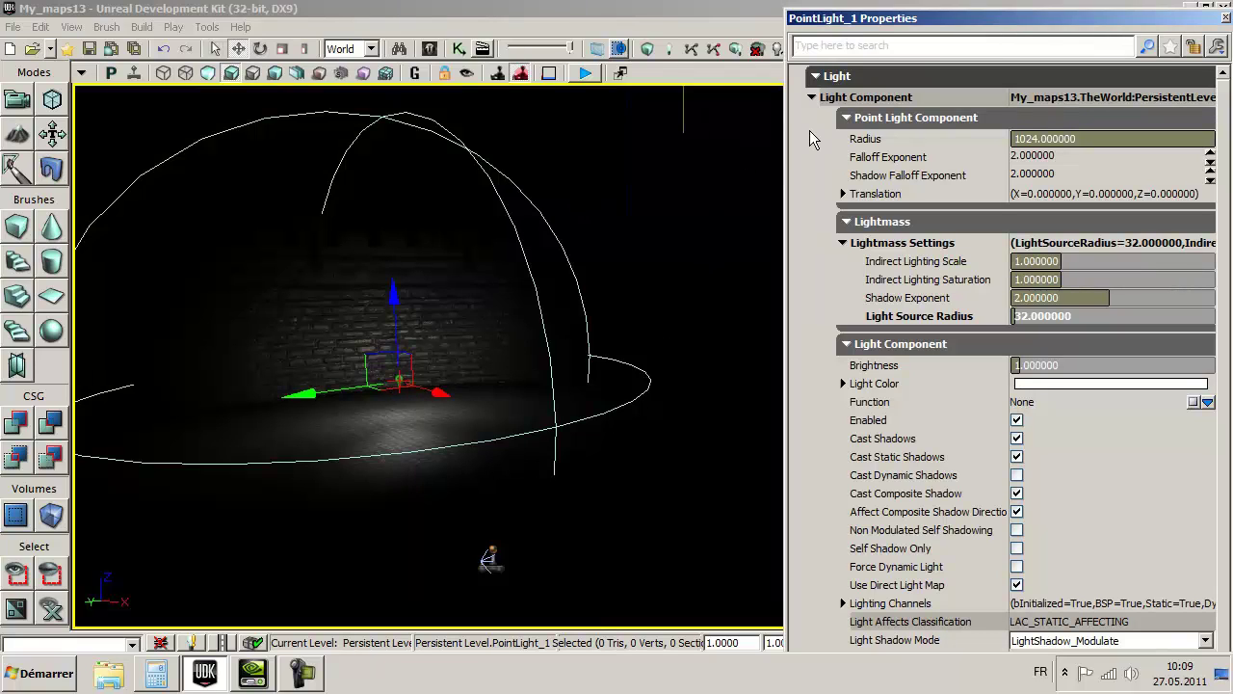
click(813, 97)
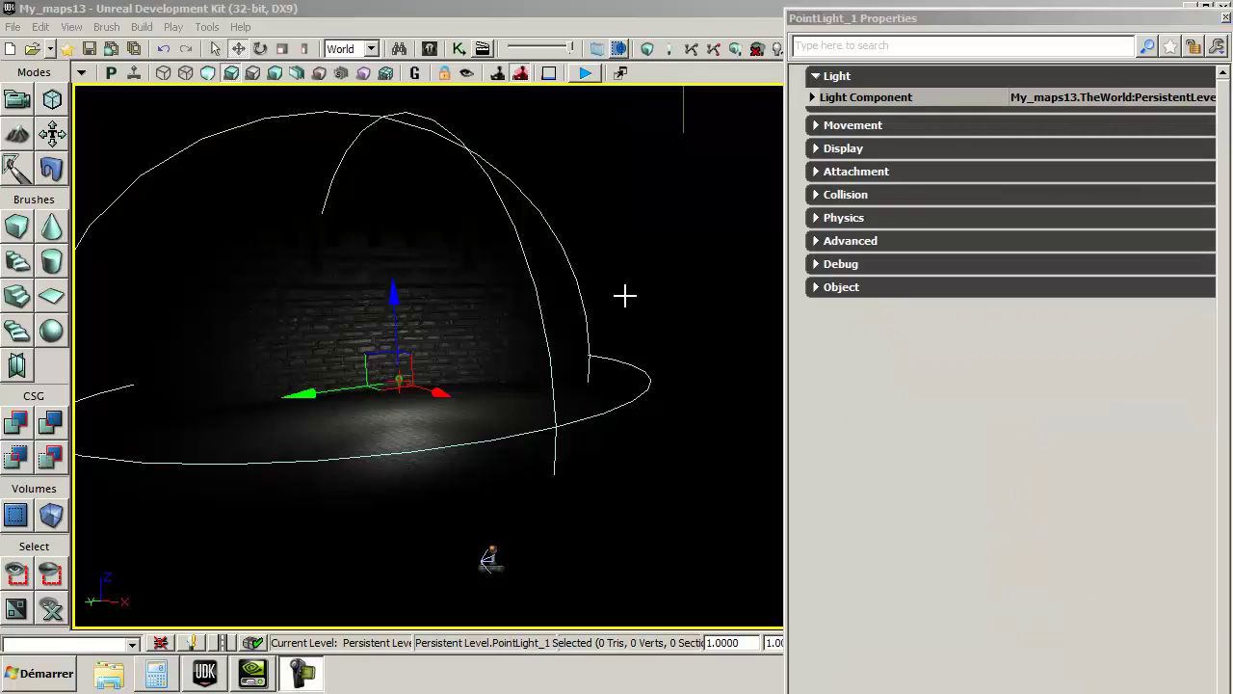
click(816, 76)
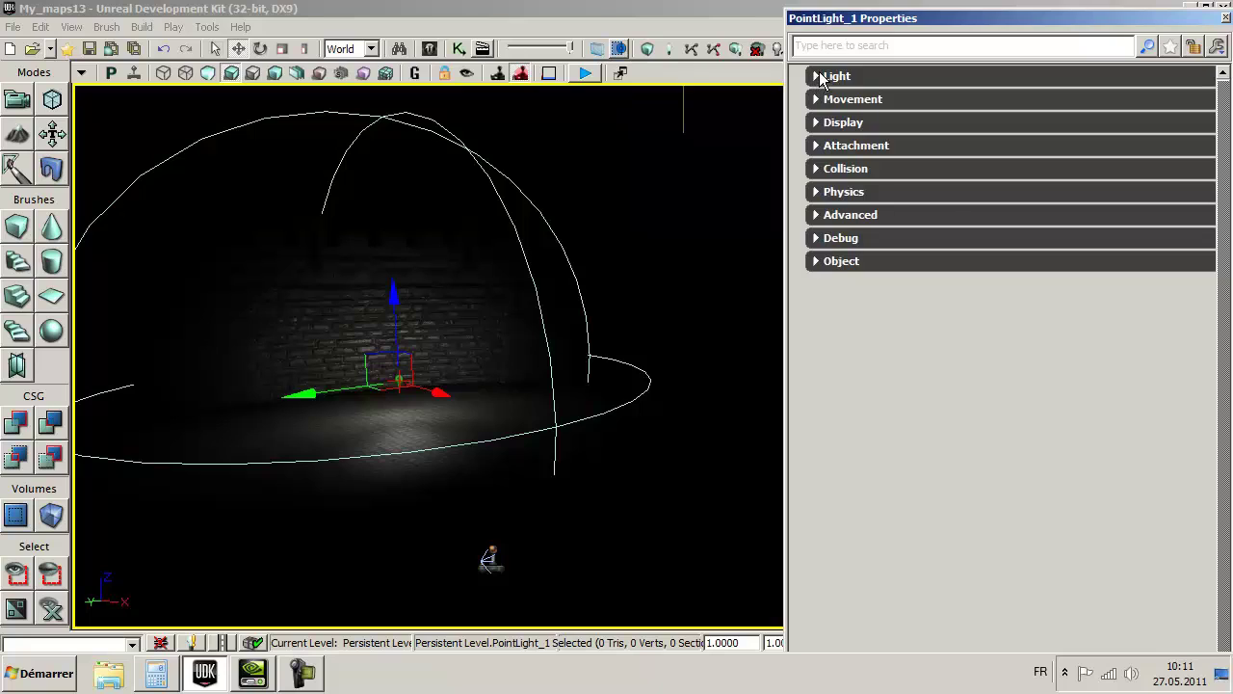
click(818, 77)
click(813, 99)
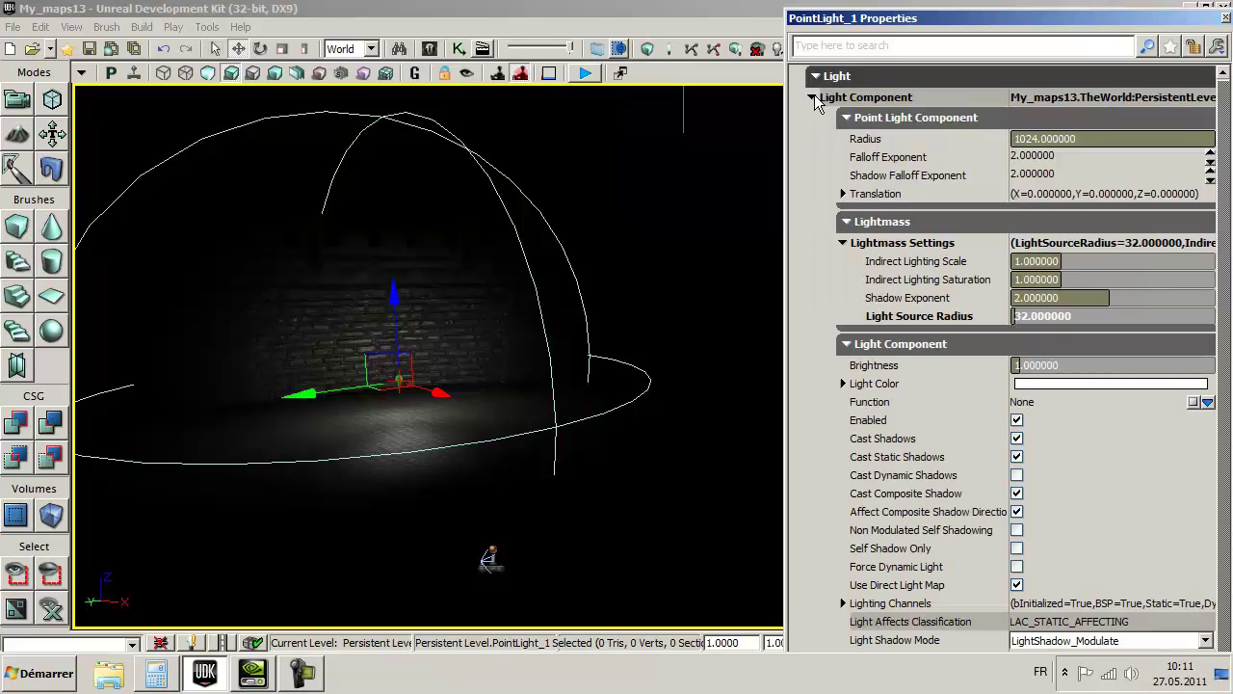
click(847, 117)
click(848, 117)
Set the point light's Radius to 2048 and raise its Brightness to about 1.6.
click(1086, 139)
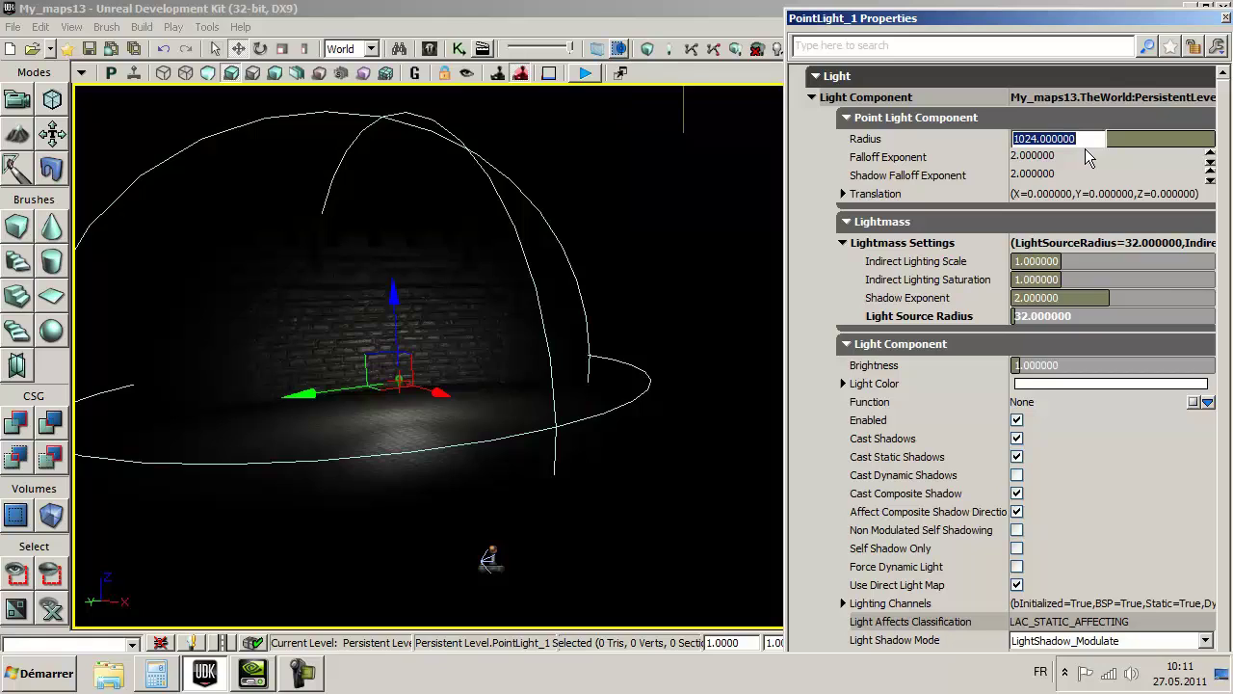
text(204)
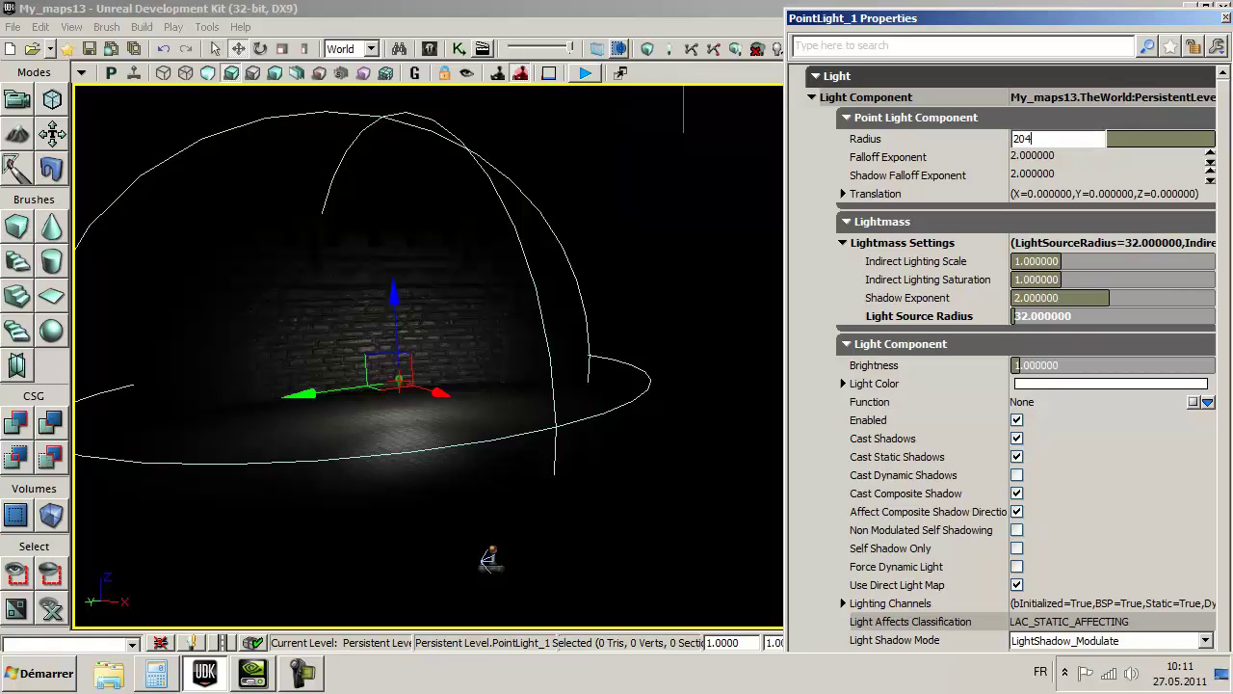
text(8)
key(Return)
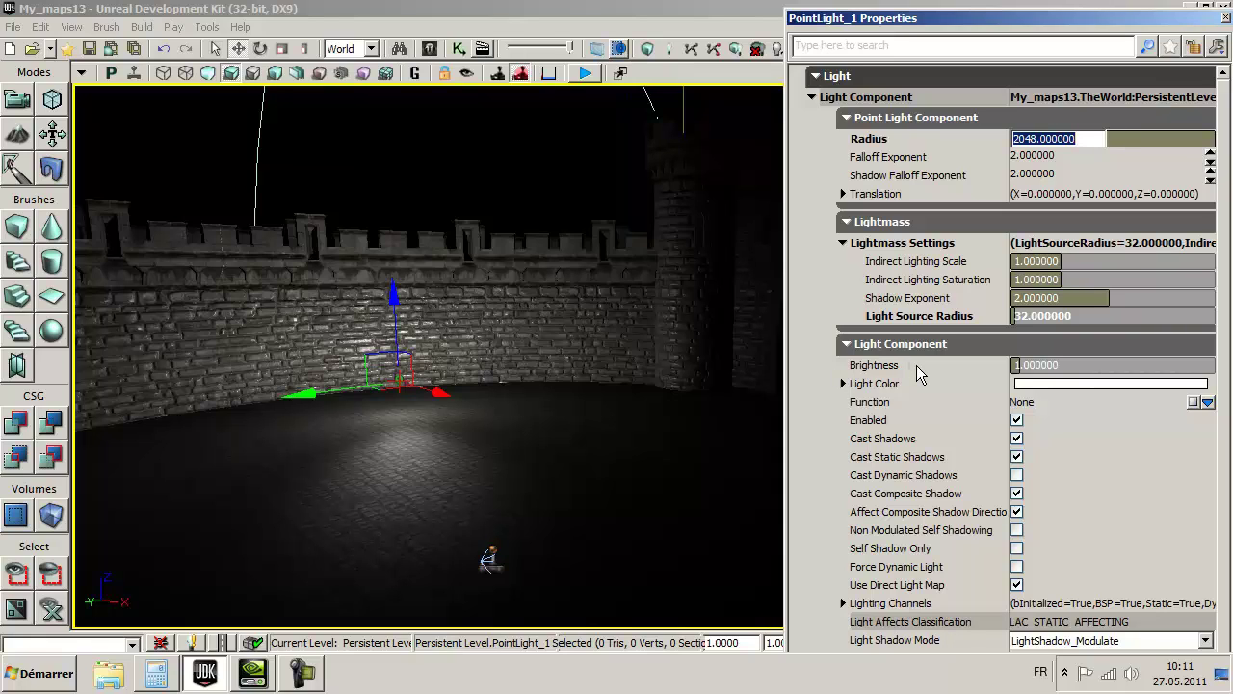
mouse_move(1014, 365)
mouse_down()
mouse_move(1057, 375)
mouse_move(1028, 369)
mouse_up()
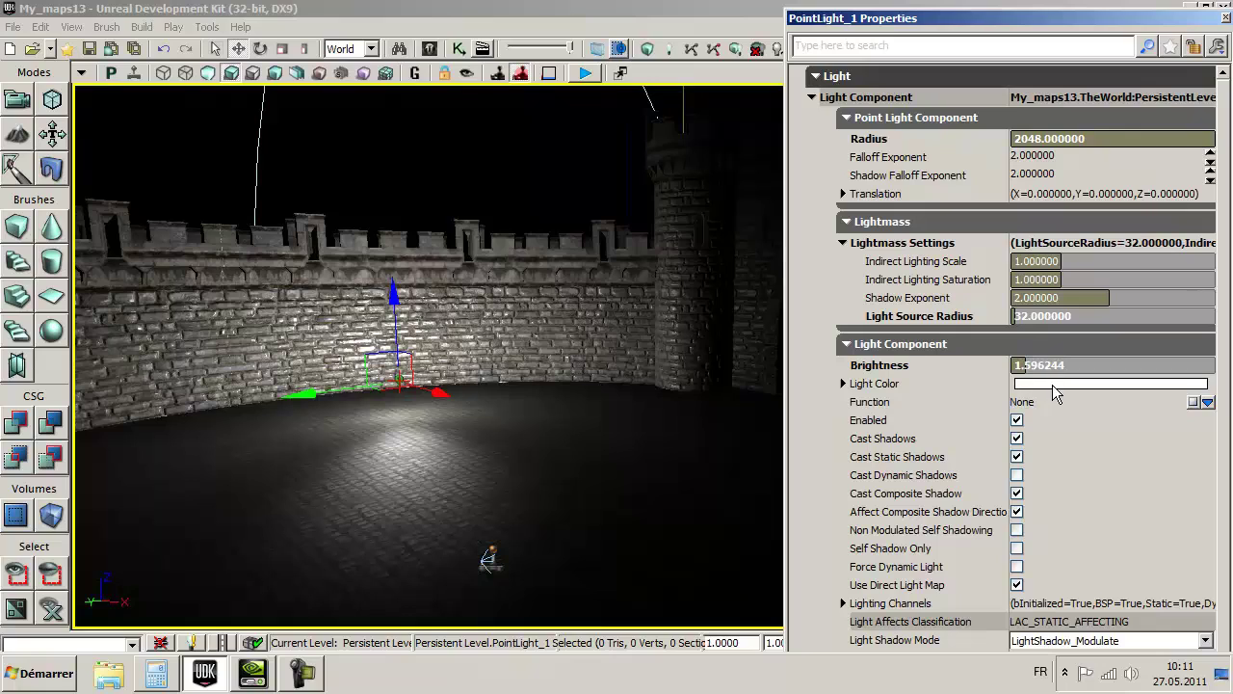
click(1054, 386)
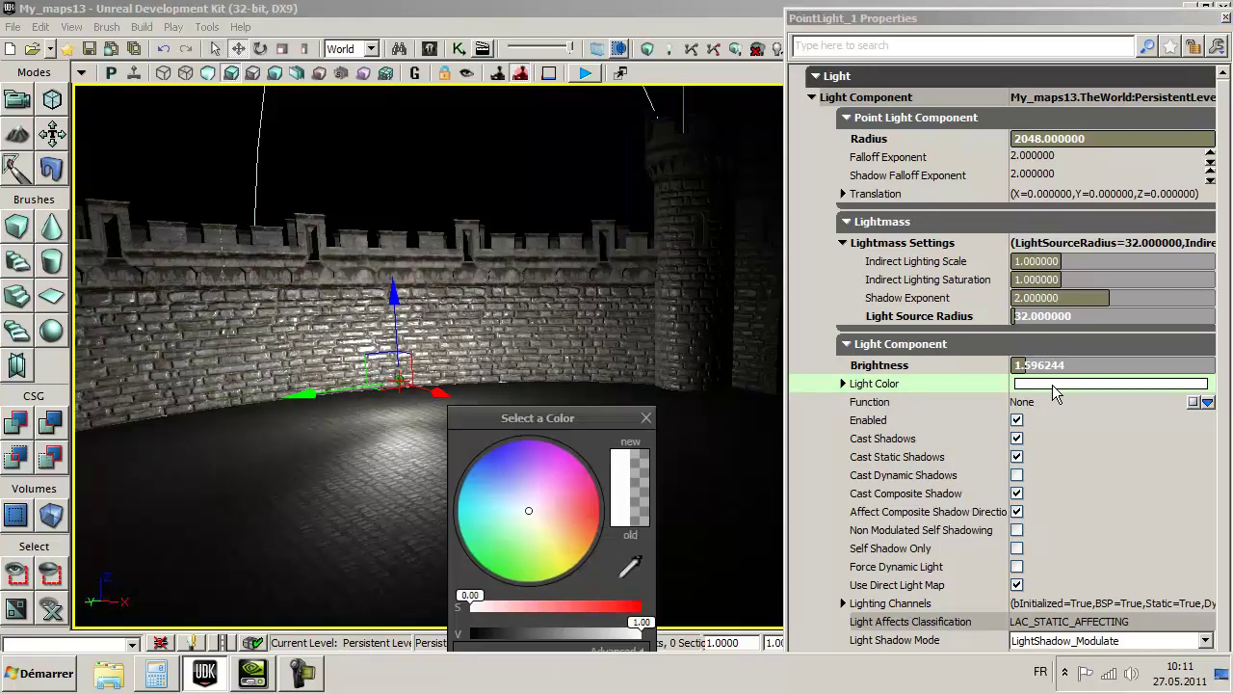
click(586, 523)
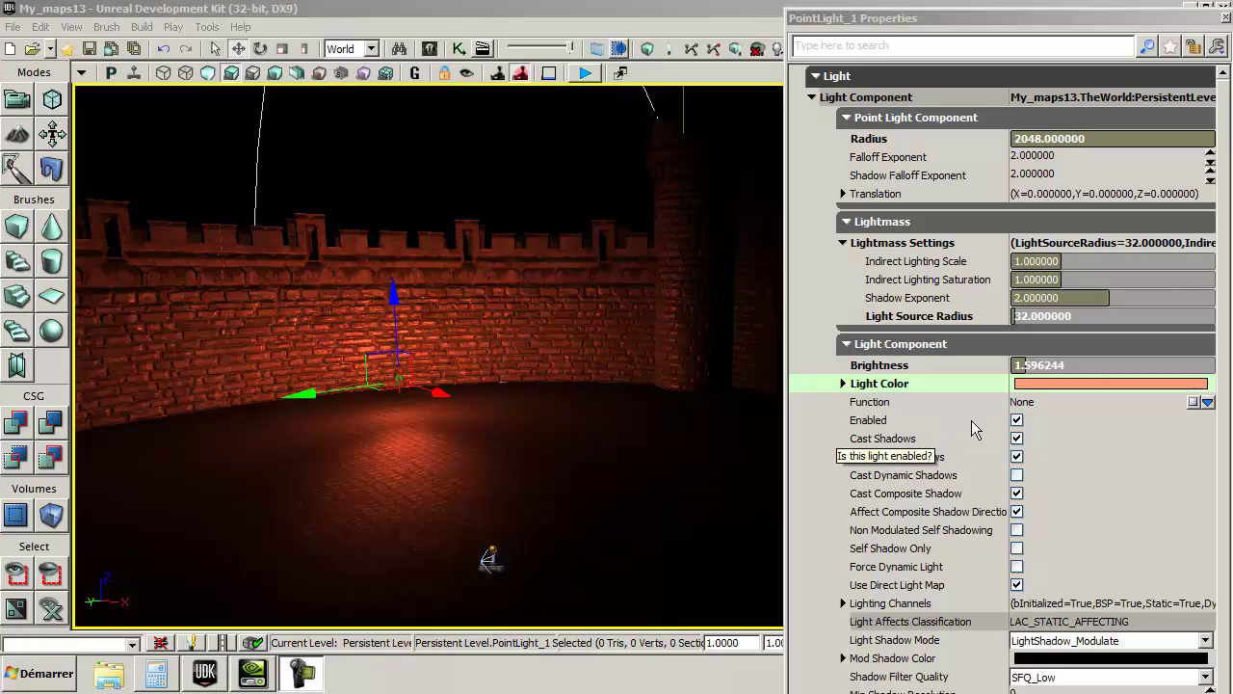
click(1017, 420)
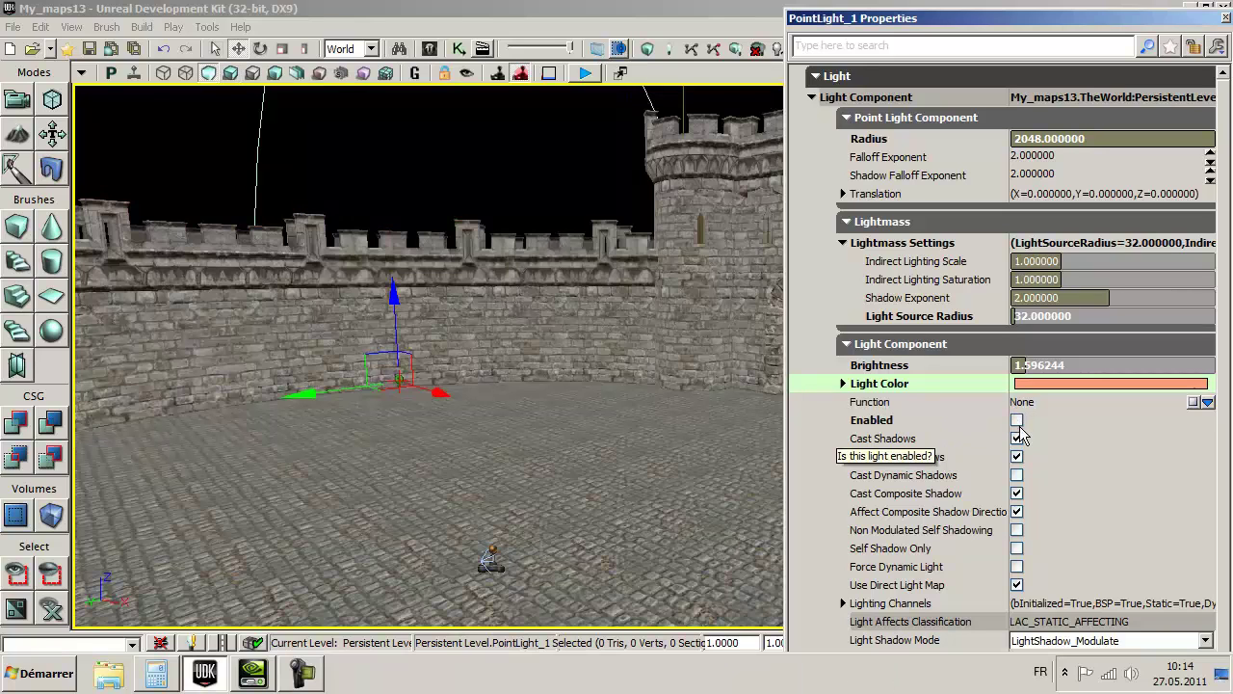
click(1016, 420)
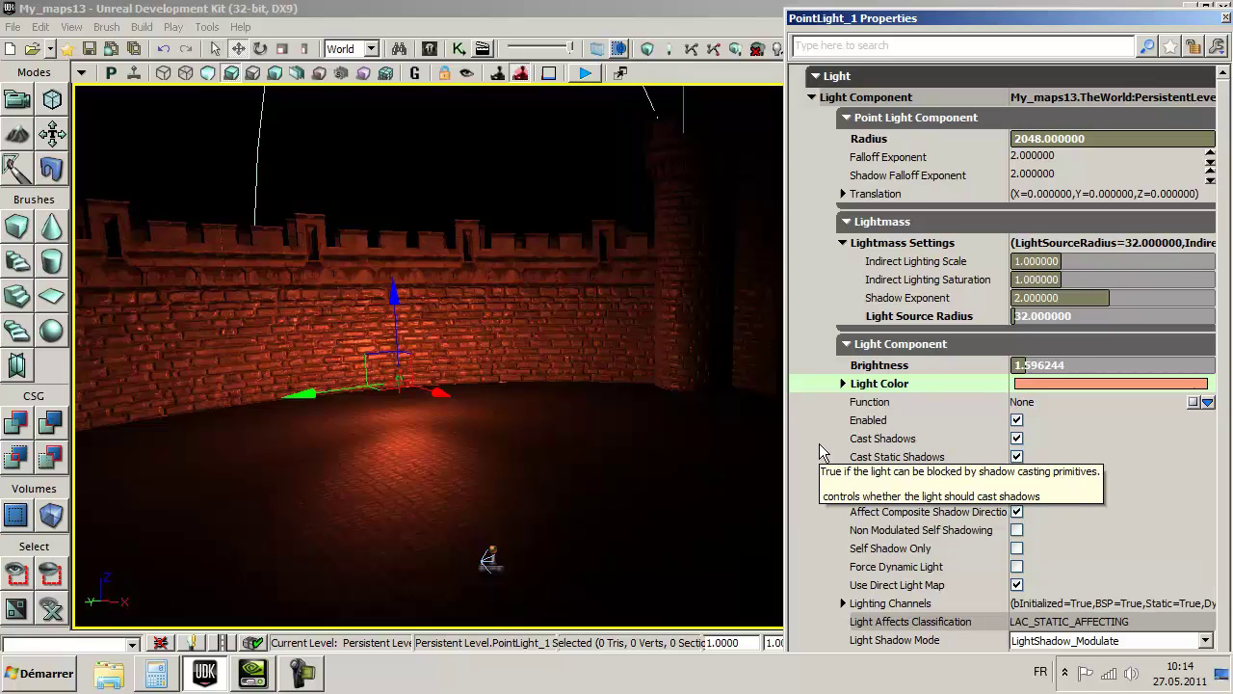
click(844, 604)
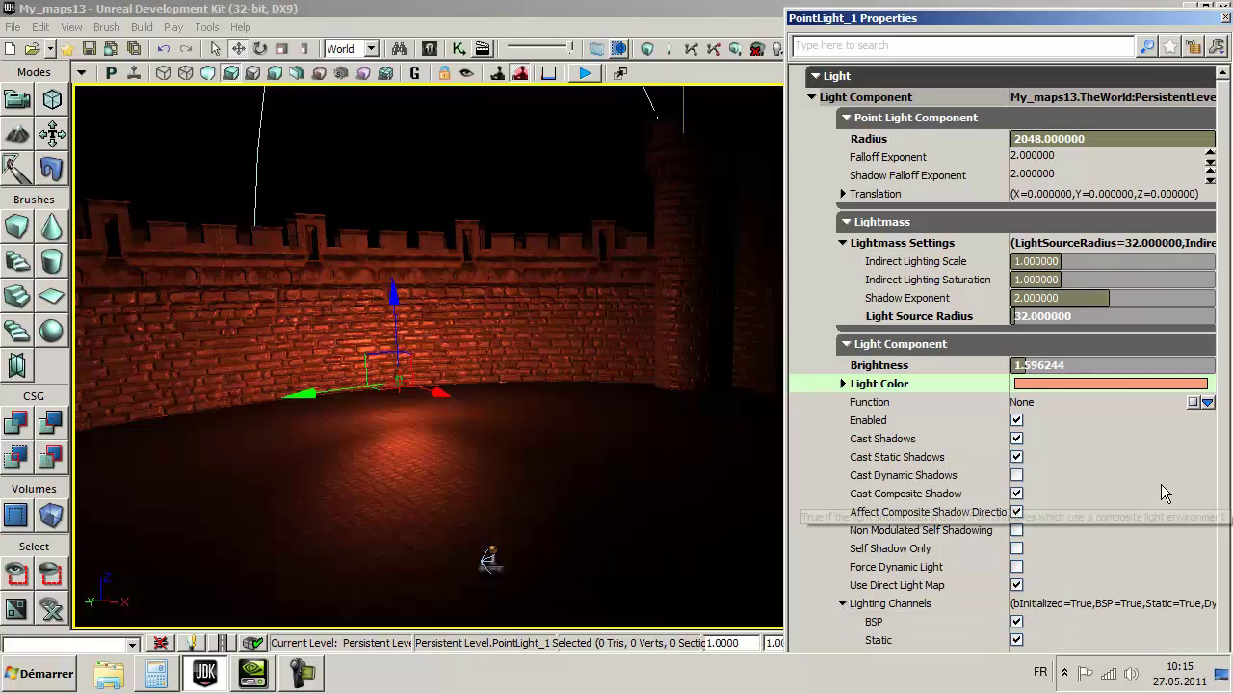
scroll(1060, 415, down, 1)
scroll(964, 404, down, 4)
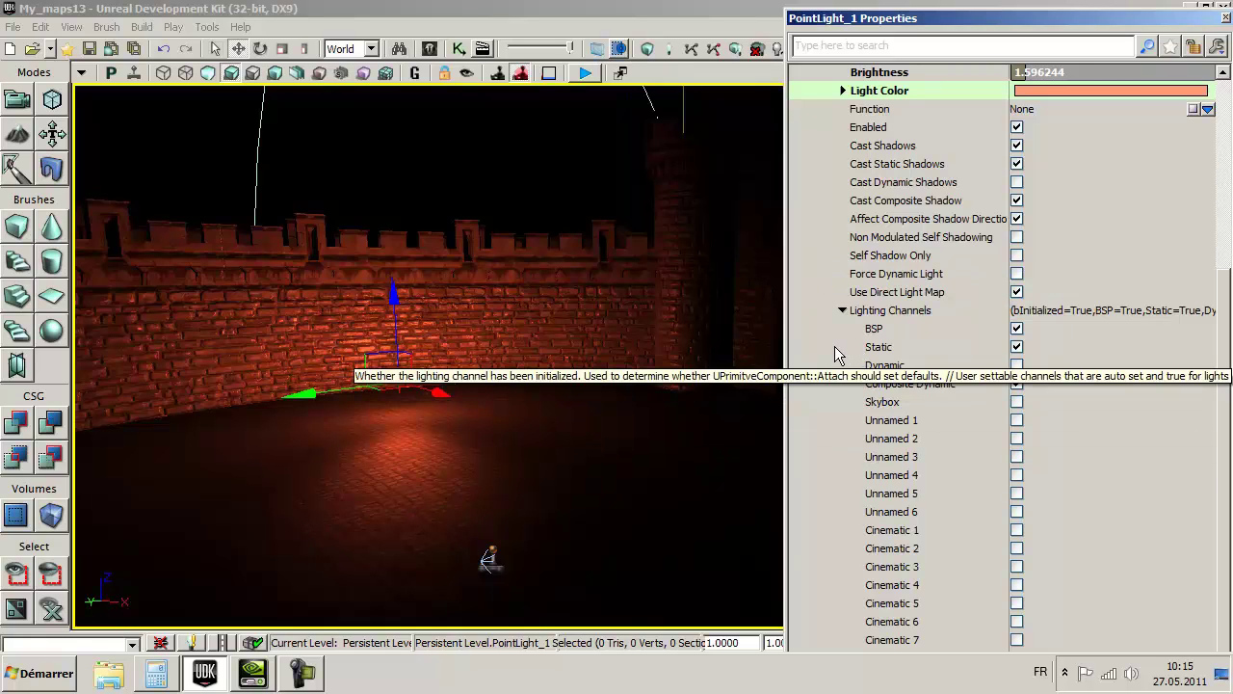
click(842, 310)
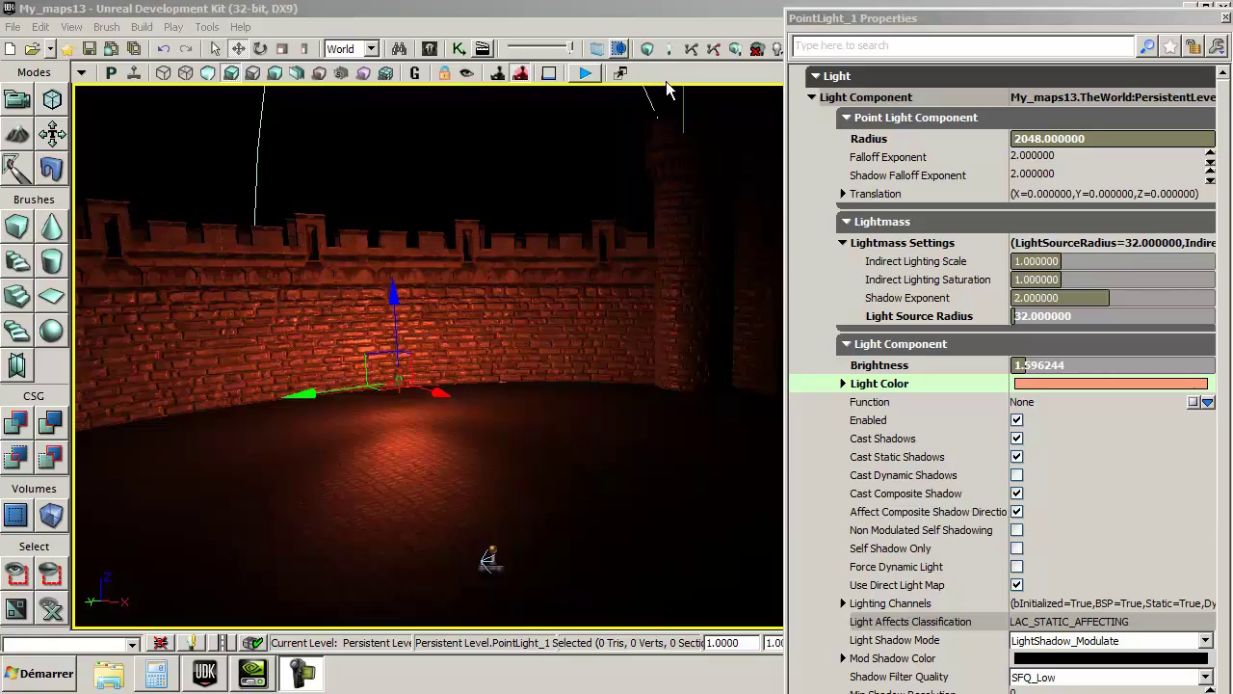
Build the level's lighting with Build Quality set to High.
click(668, 50)
click(669, 53)
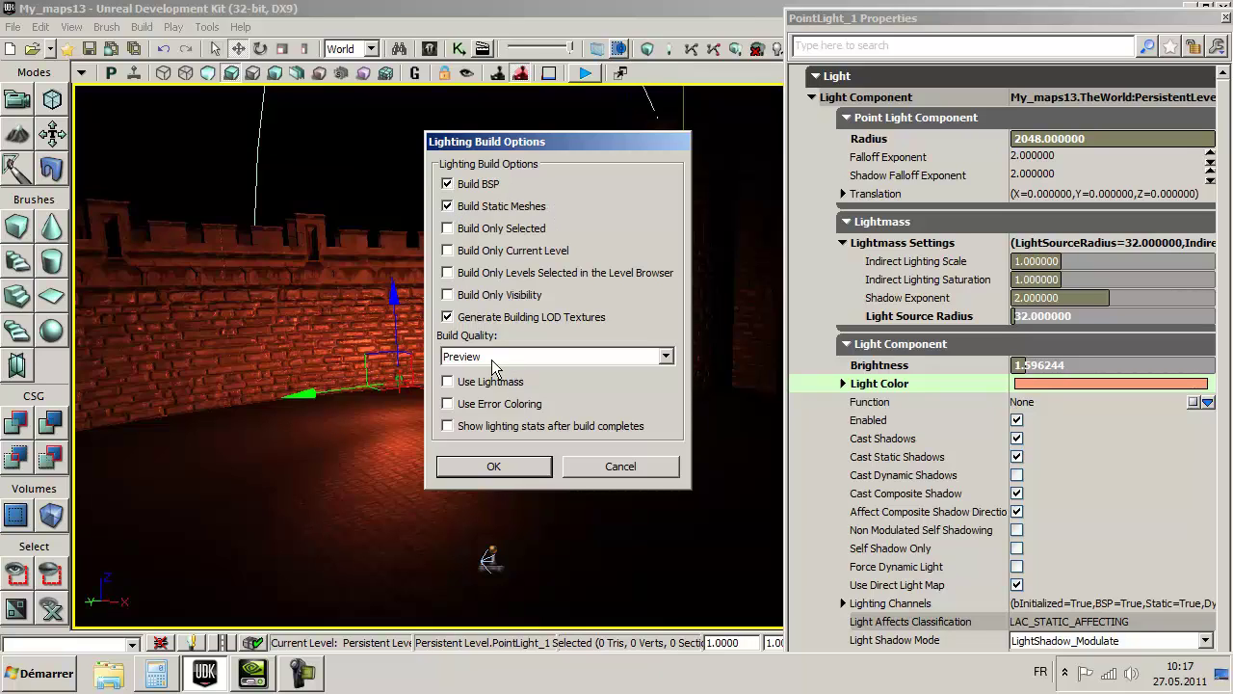
click(665, 358)
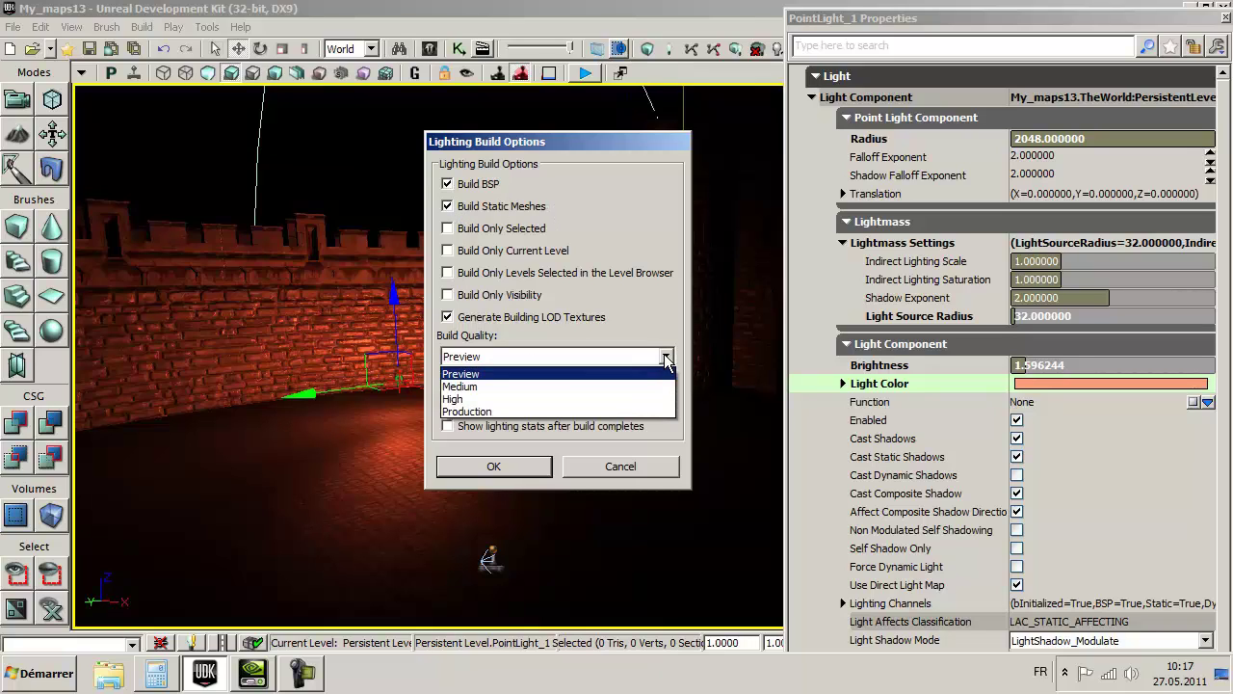
click(446, 401)
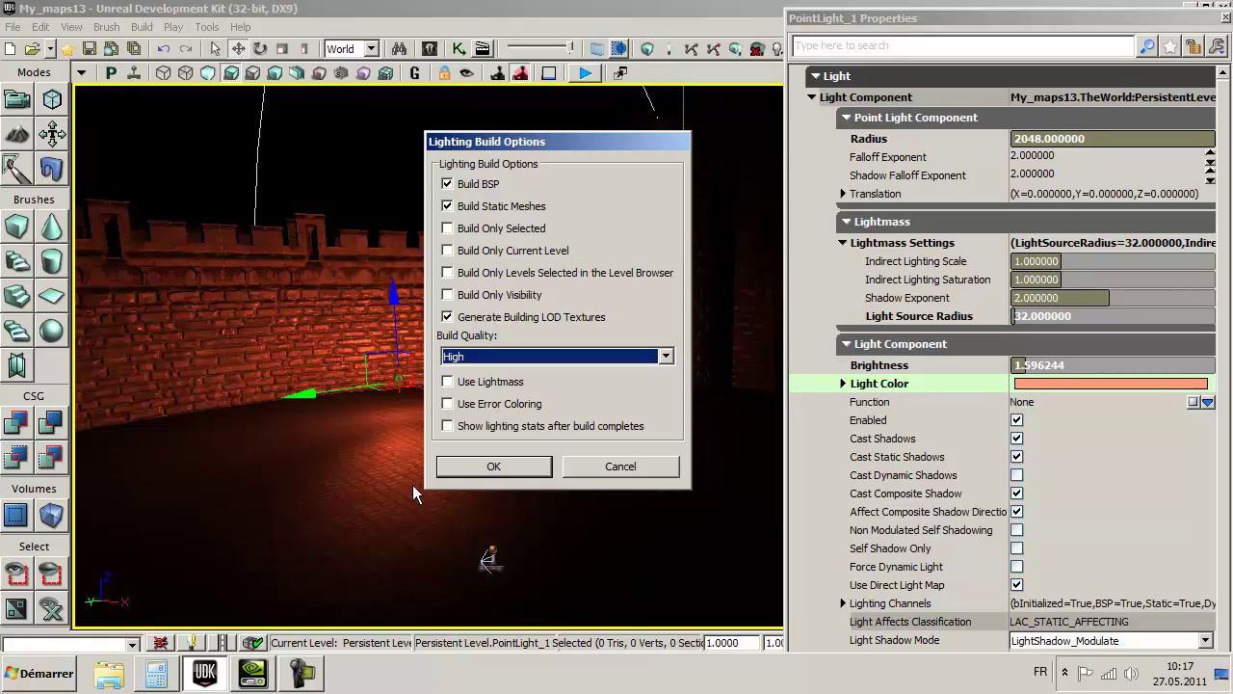
click(506, 465)
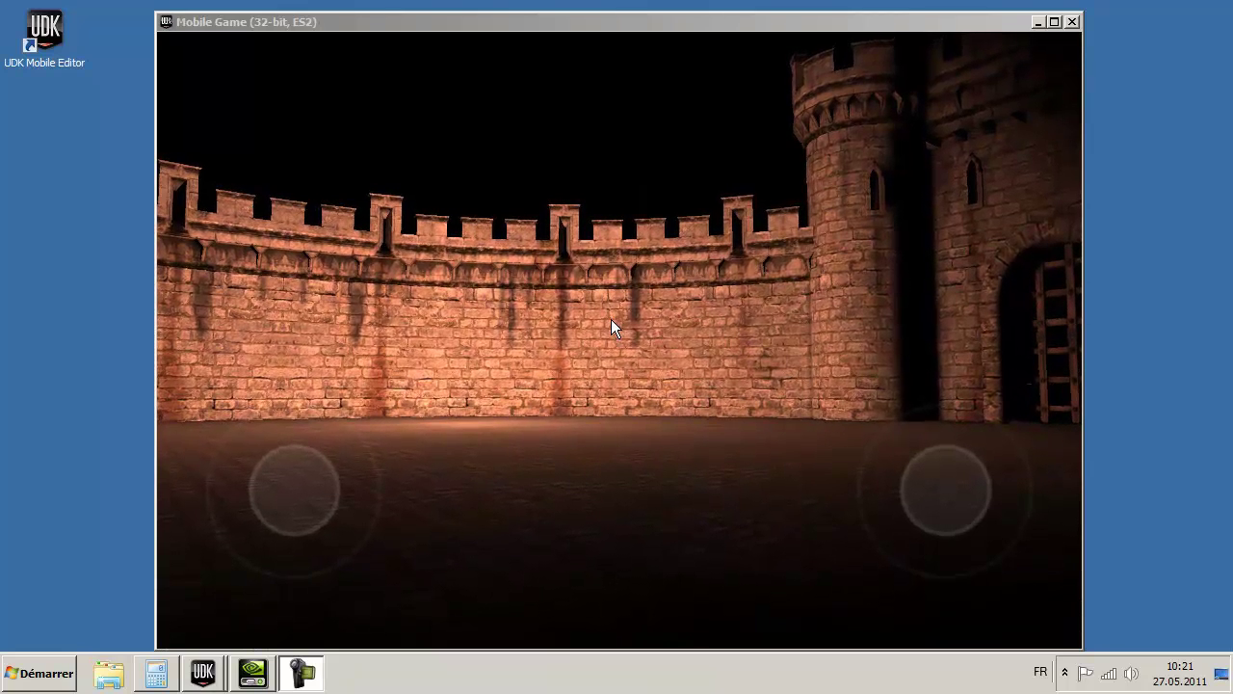
Walk across the newly lit courtyard using the left virtual joystick.
drag(334, 485, 298, 503)
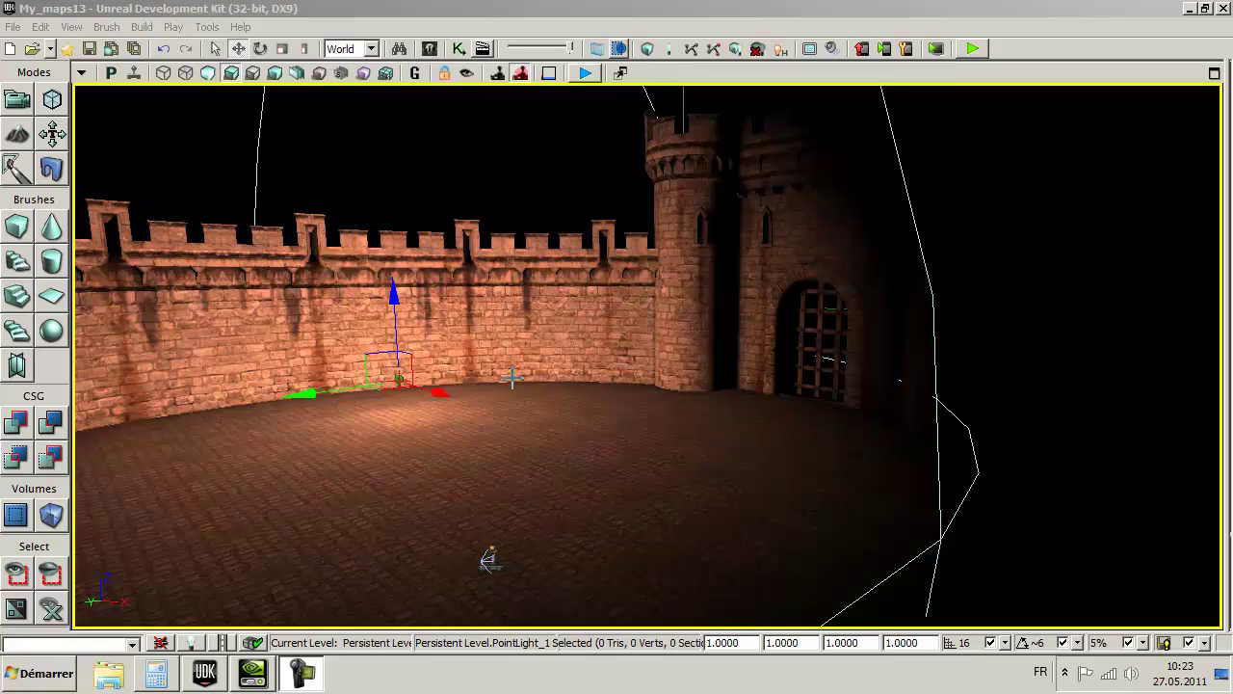
Open the Content Browser to show the My_Paquets package assets.
click(436, 46)
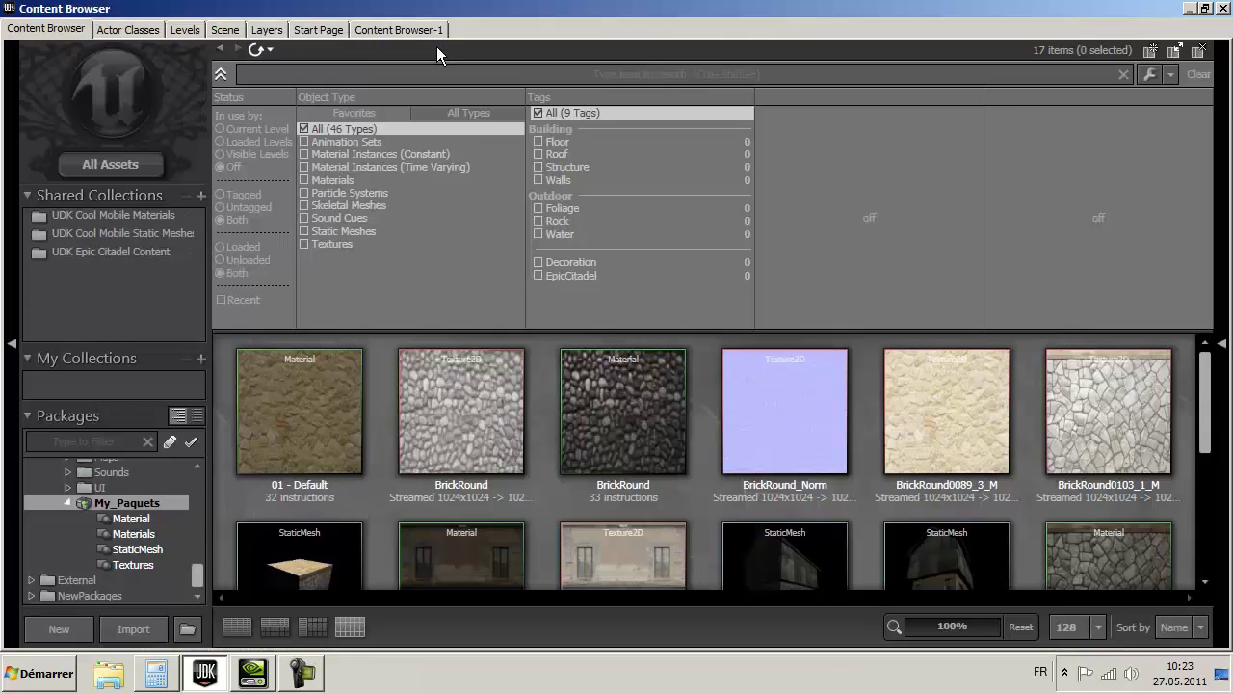
Select SpotLight under Actor Classes > Lights as the class to place, then close the browser.
click(130, 32)
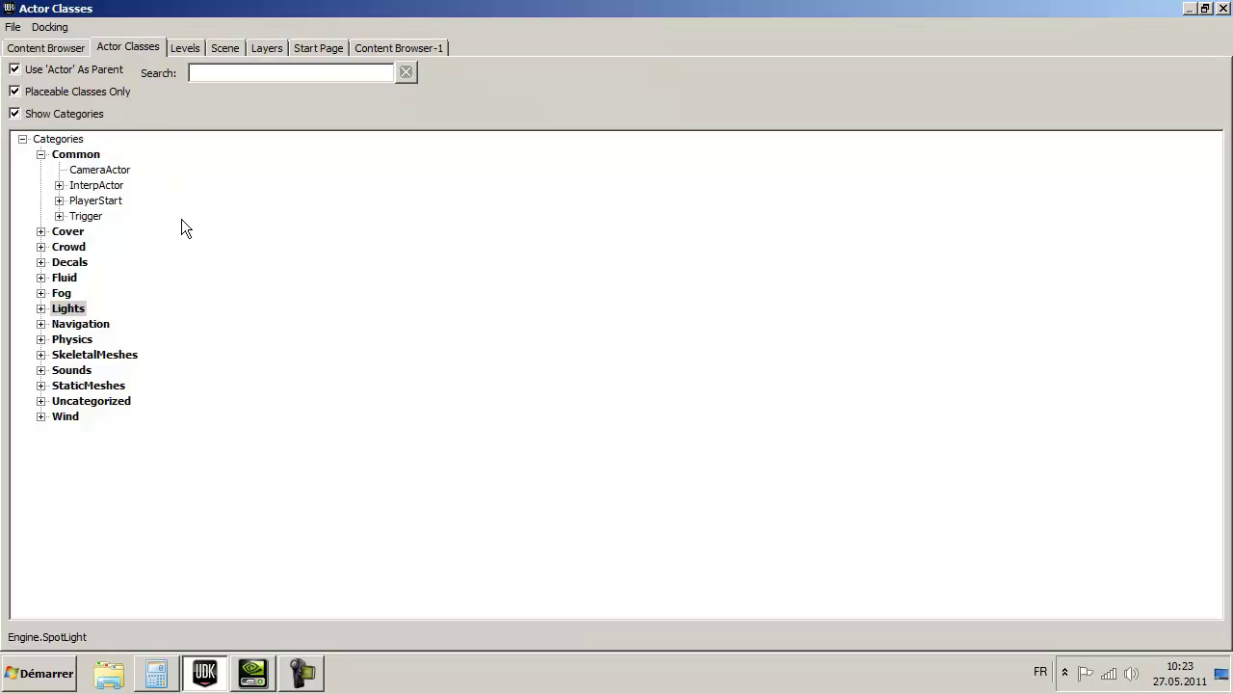
click(40, 309)
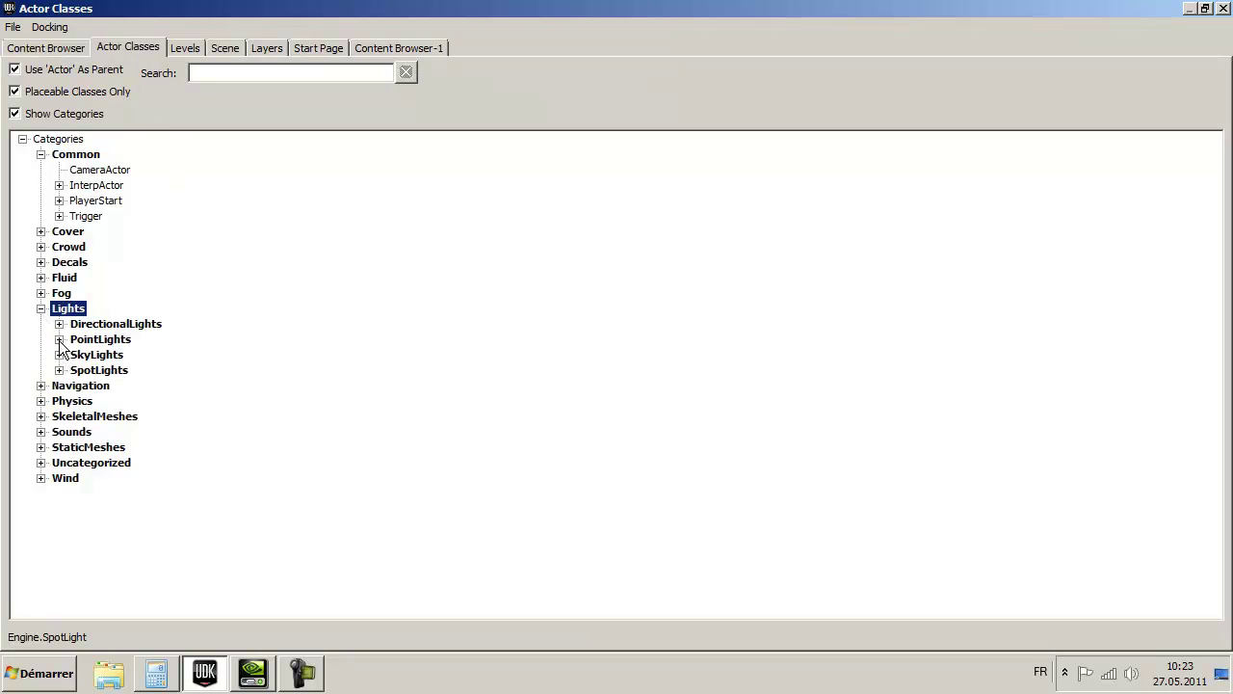
click(59, 339)
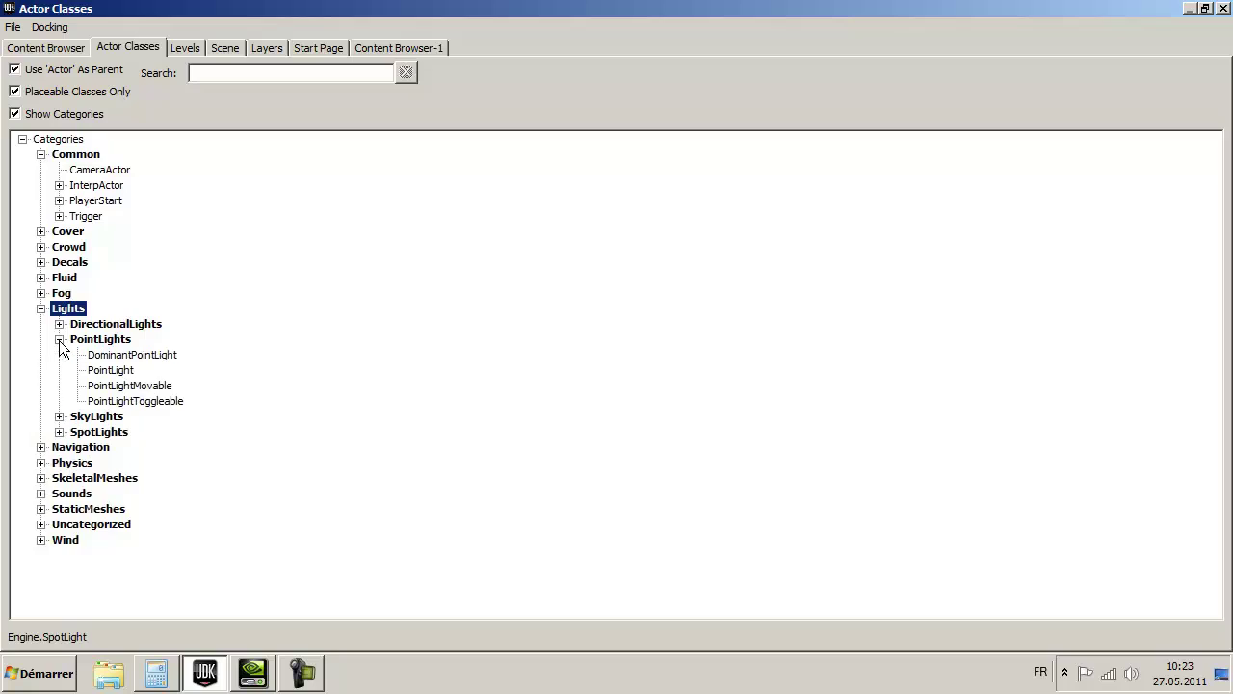
click(119, 374)
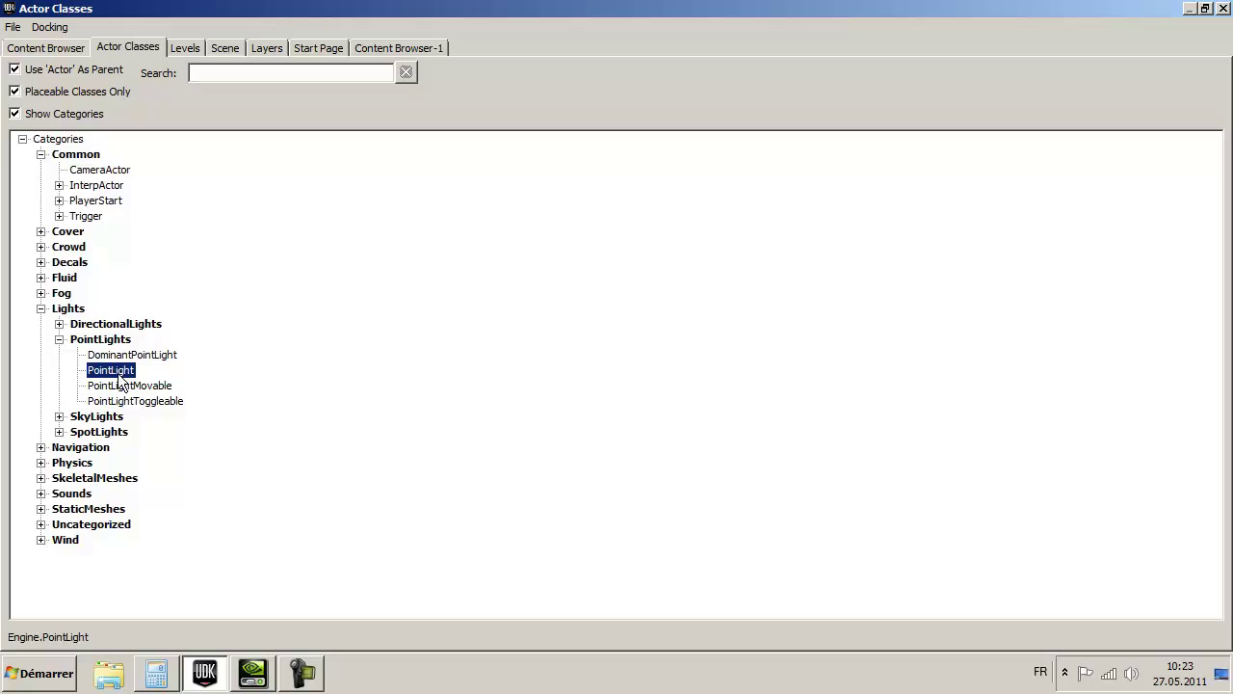
click(59, 433)
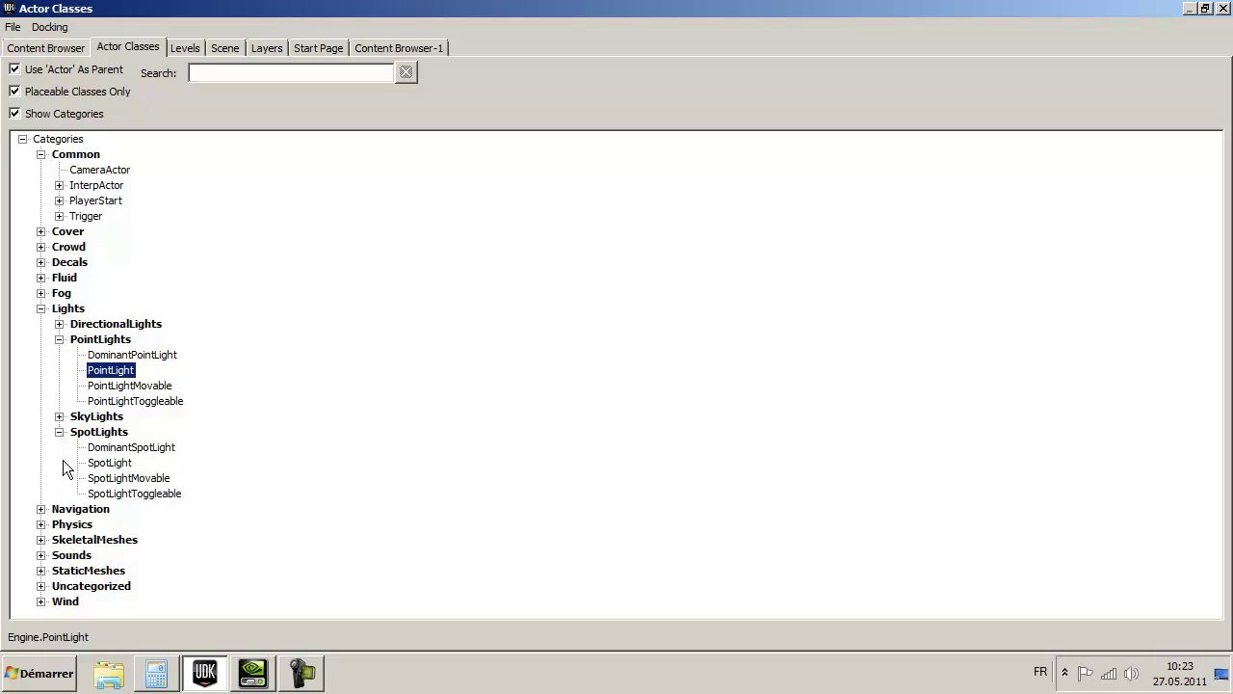
click(114, 467)
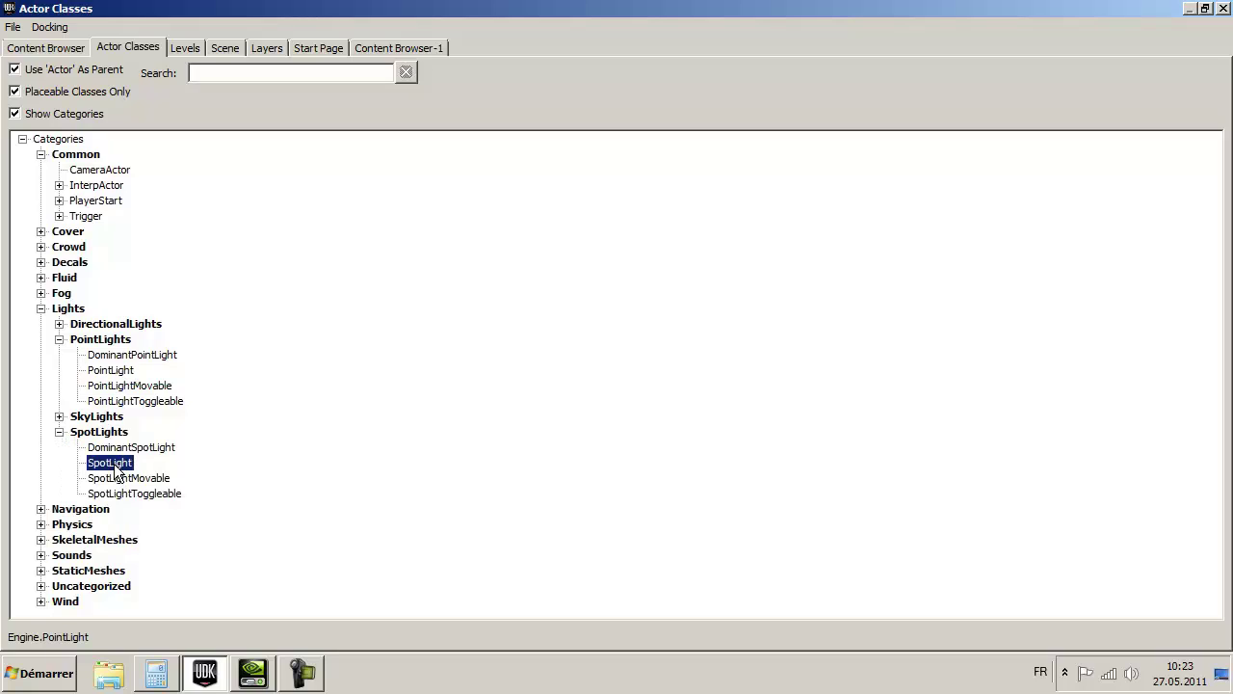
click(1222, 7)
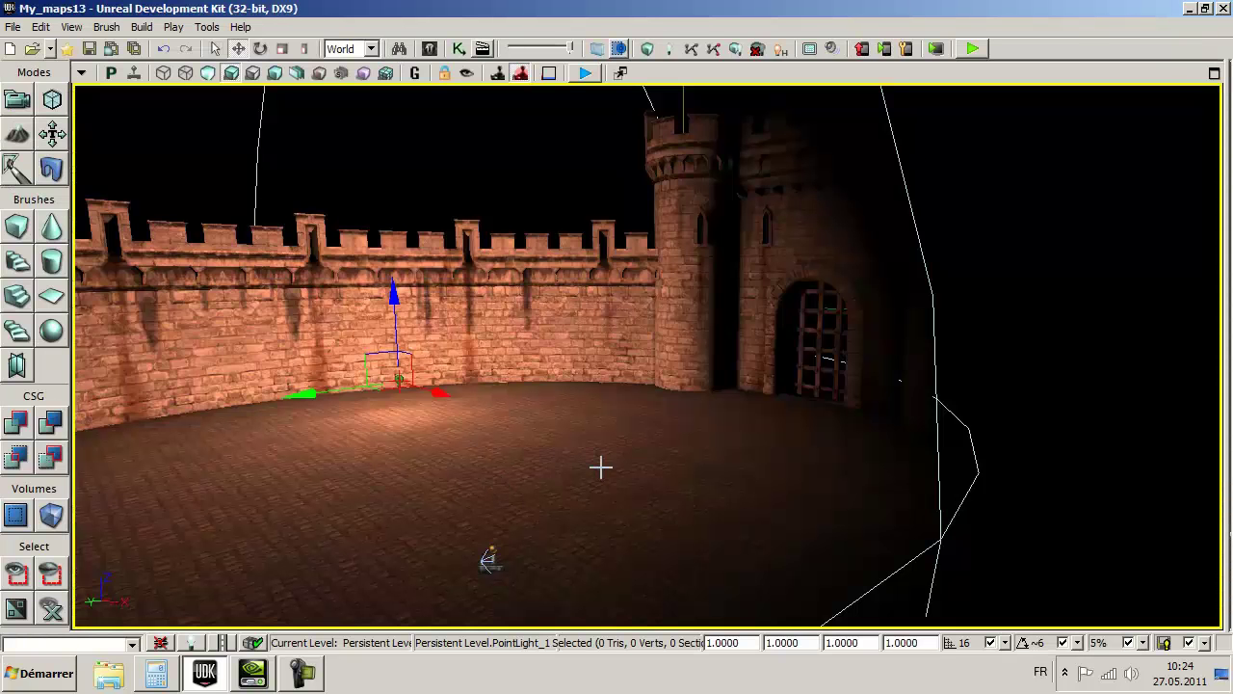
Add a spotlight on the courtyard floor, raise it along Z, and open its properties with F4.
click(726, 442)
right_click(727, 442)
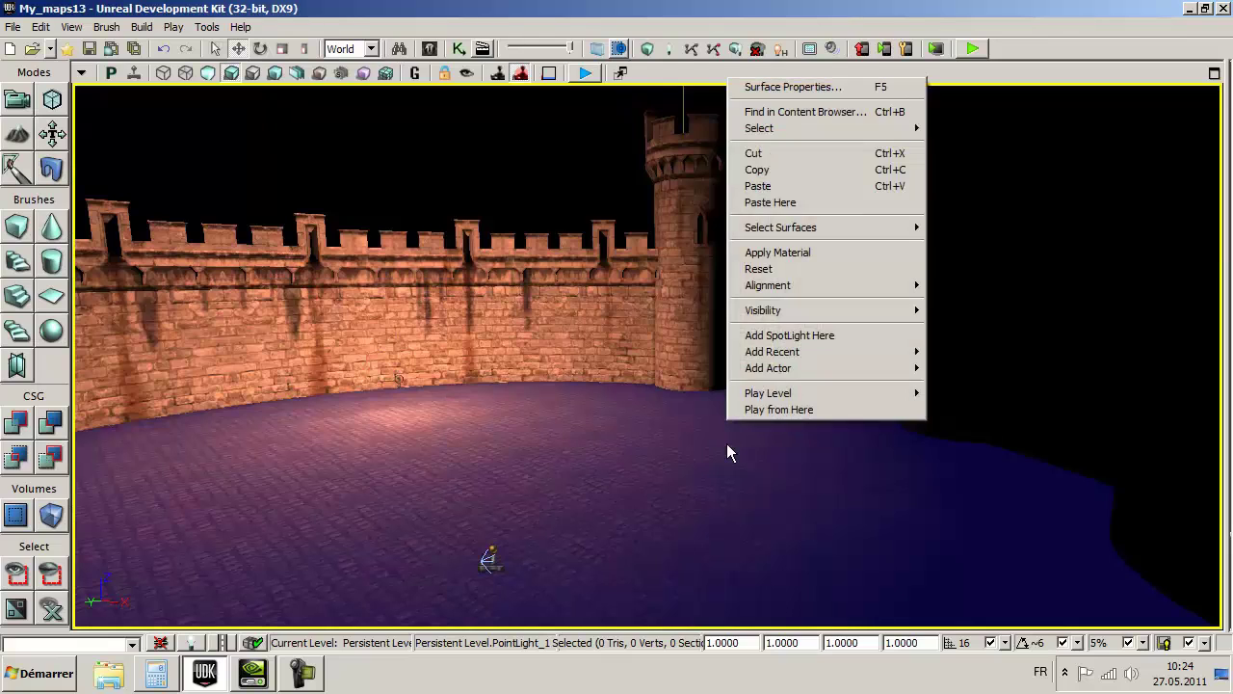
click(755, 335)
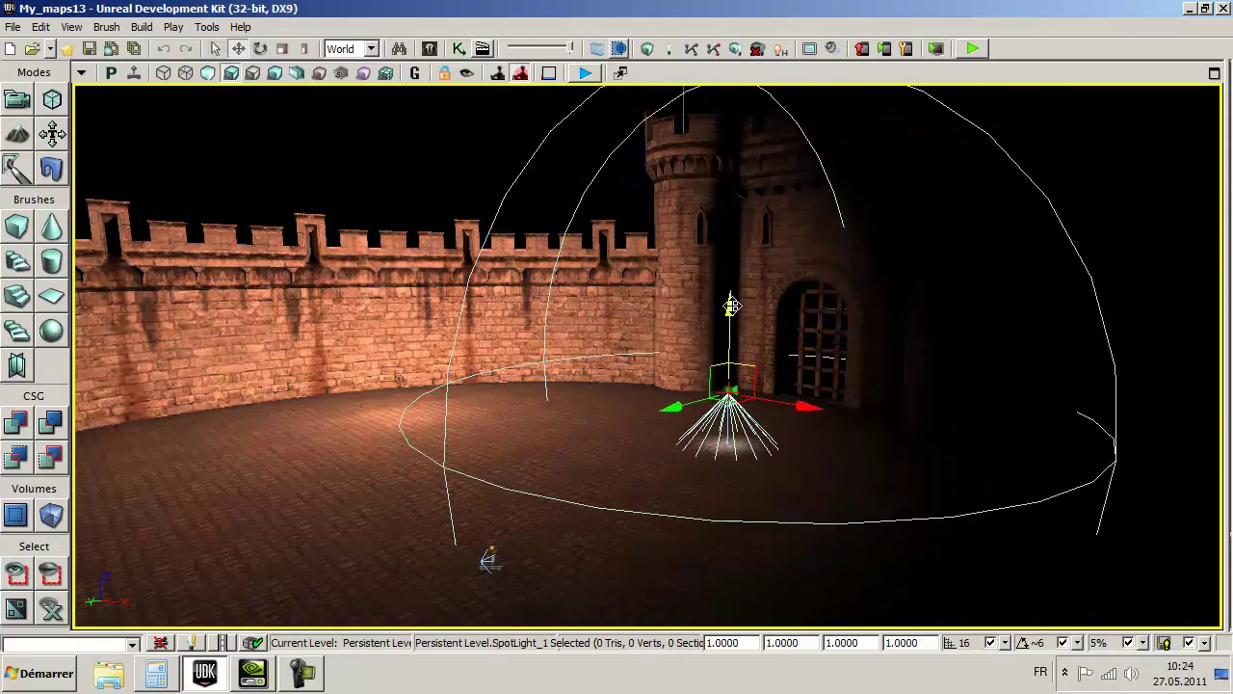
drag(733, 307, 735, 199)
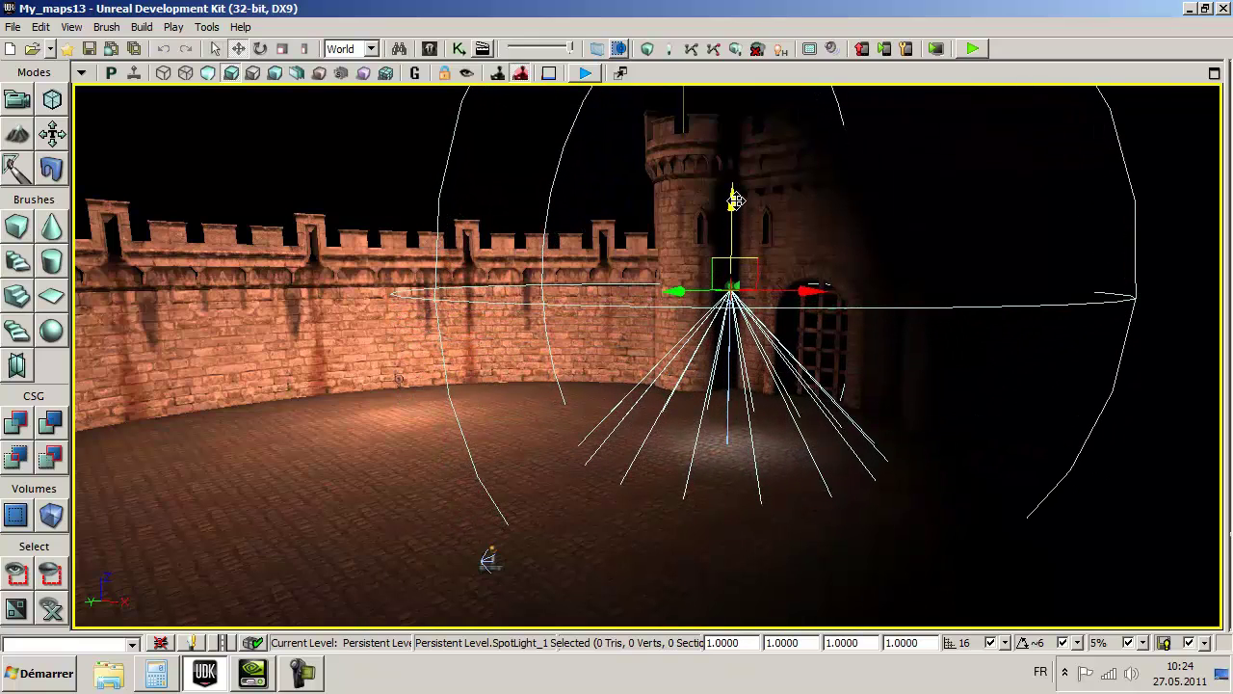
key(F4)
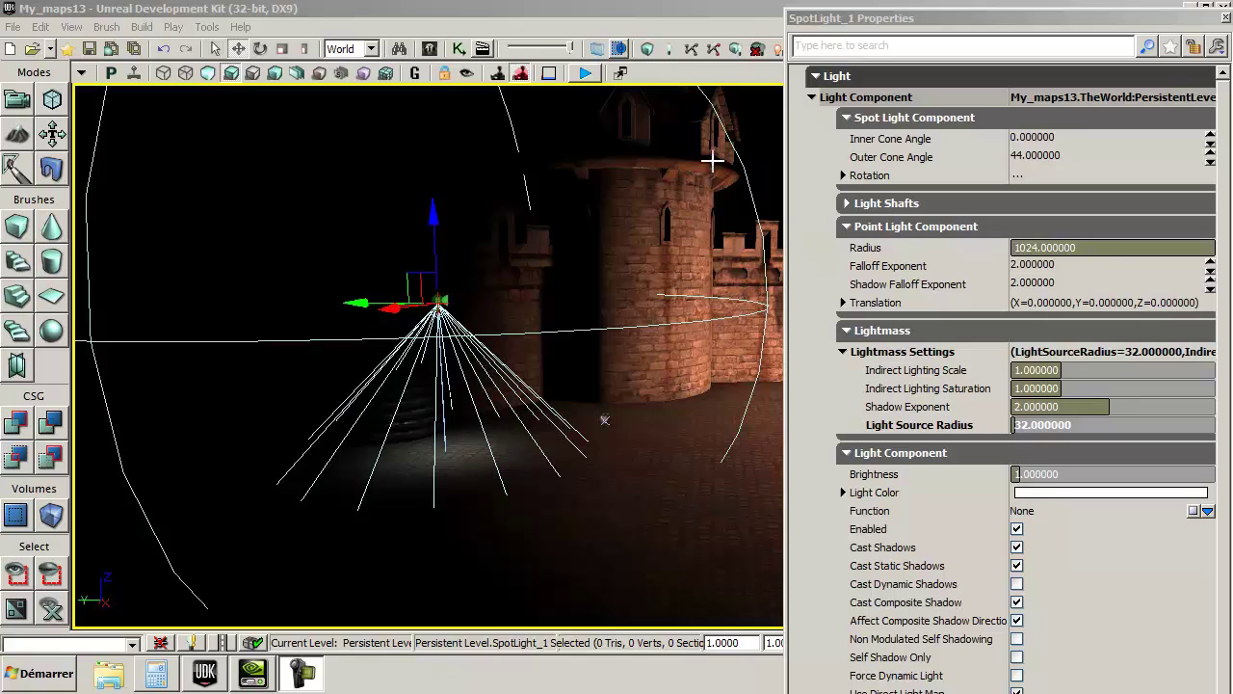
Set the spotlight's Radius to 2048 and raise its Brightness to about 2.54.
click(1113, 253)
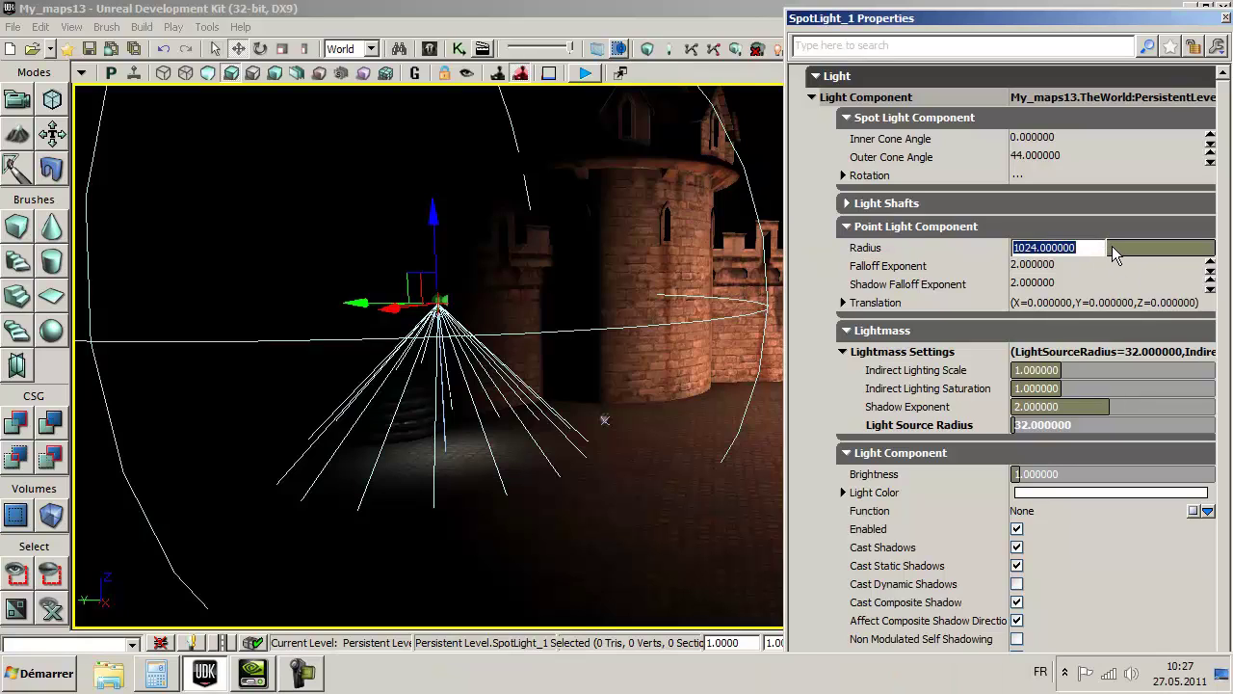
text(2048)
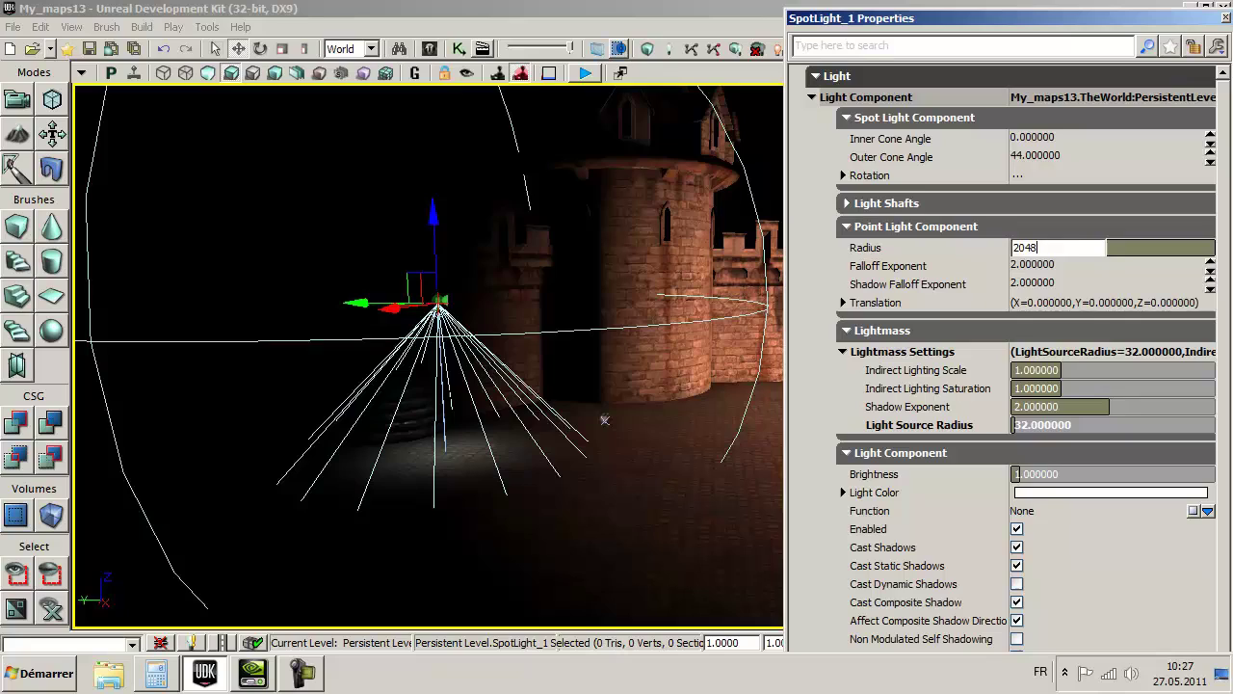
key(Return)
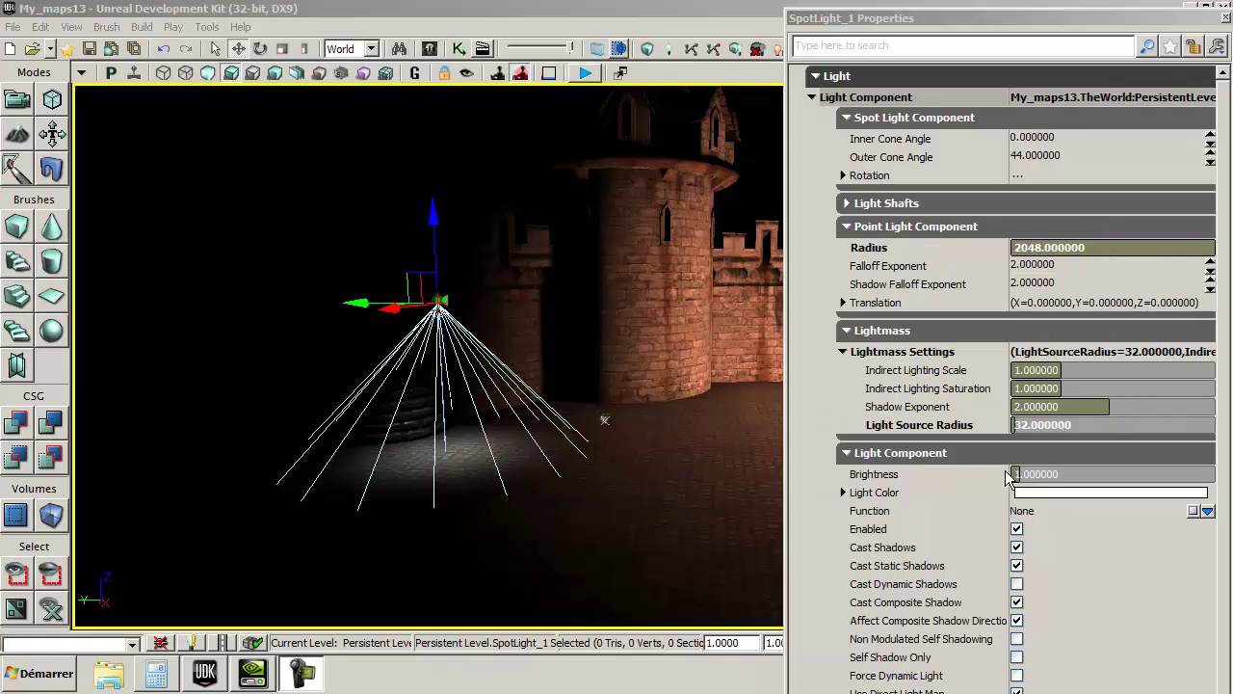
drag(1014, 473, 1034, 474)
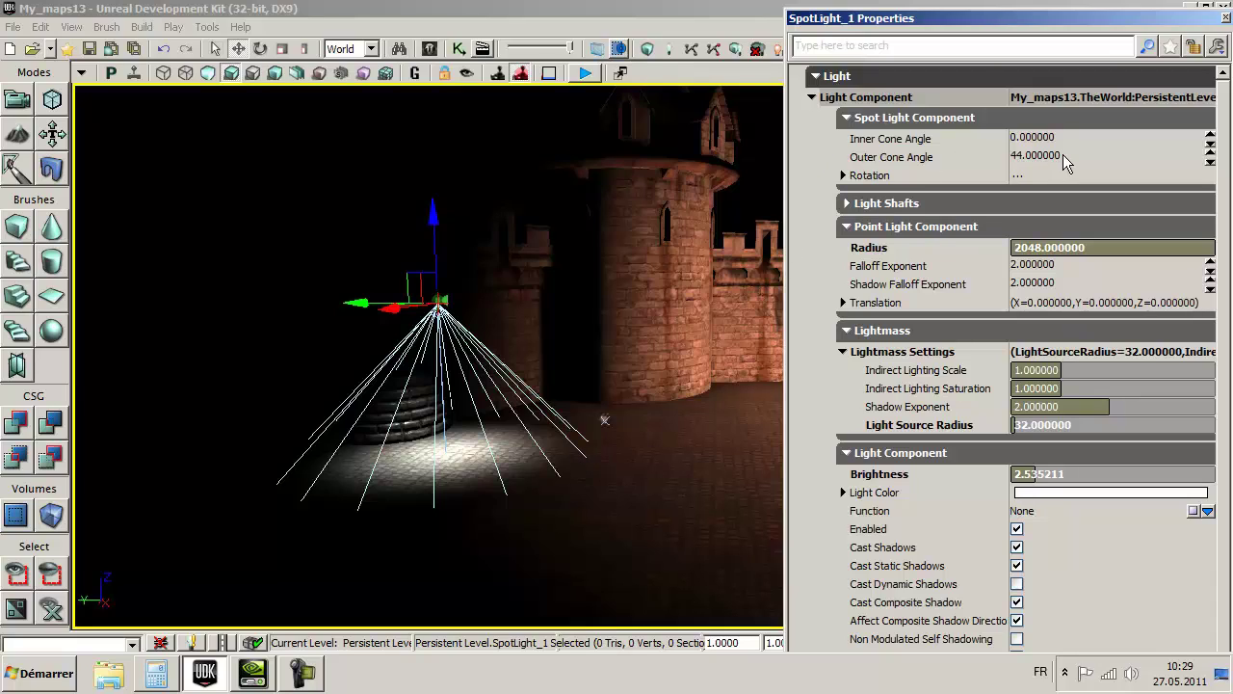
Set the spotlight's Outer Cone Angle to 64 and Inner Cone Angle to 12.
click(1092, 157)
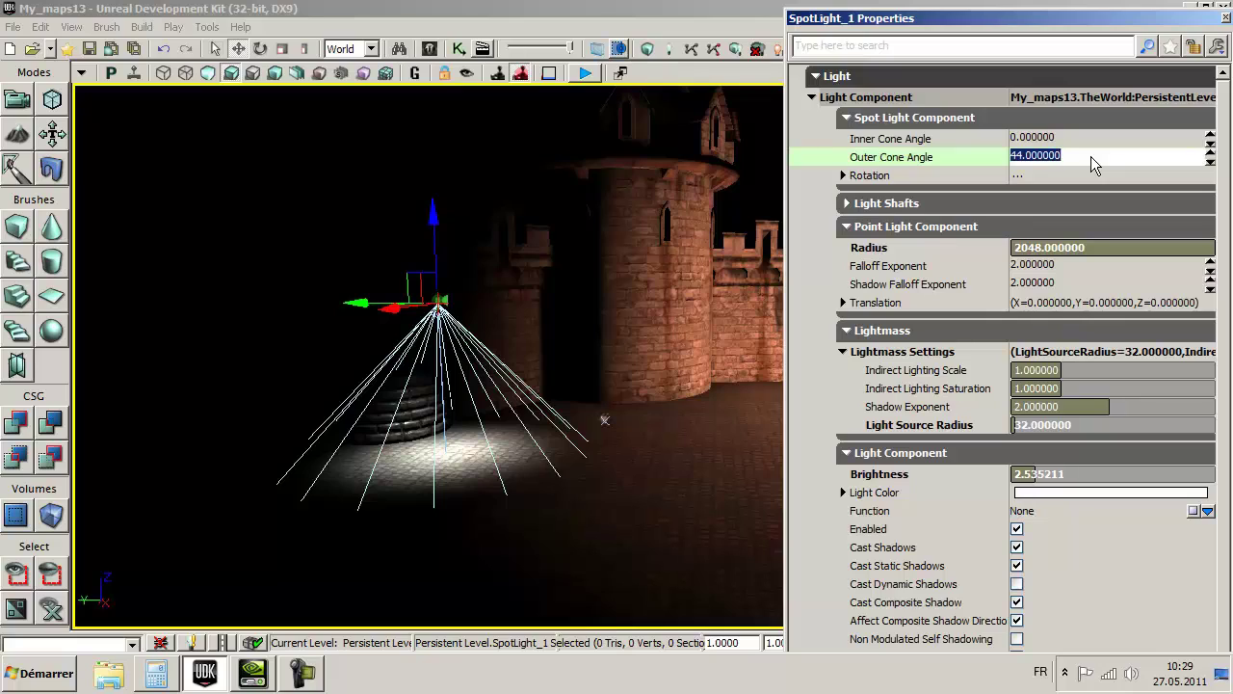
text(64)
key(Return)
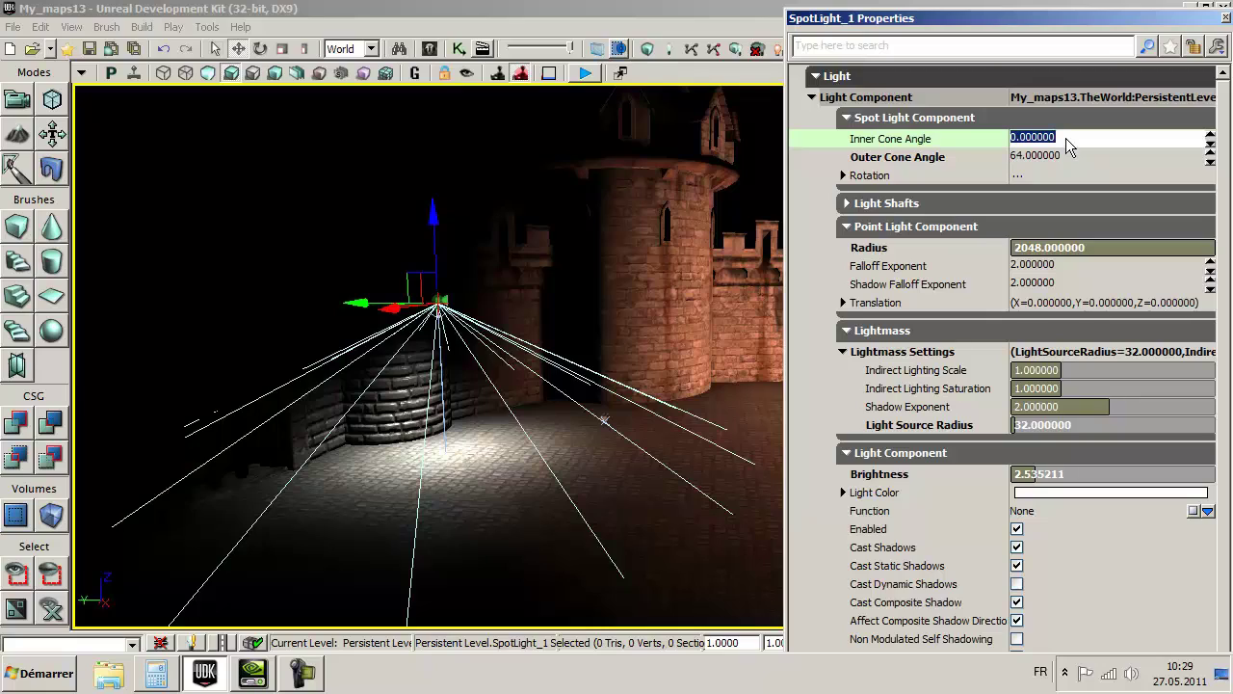
text(12)
key(Return)
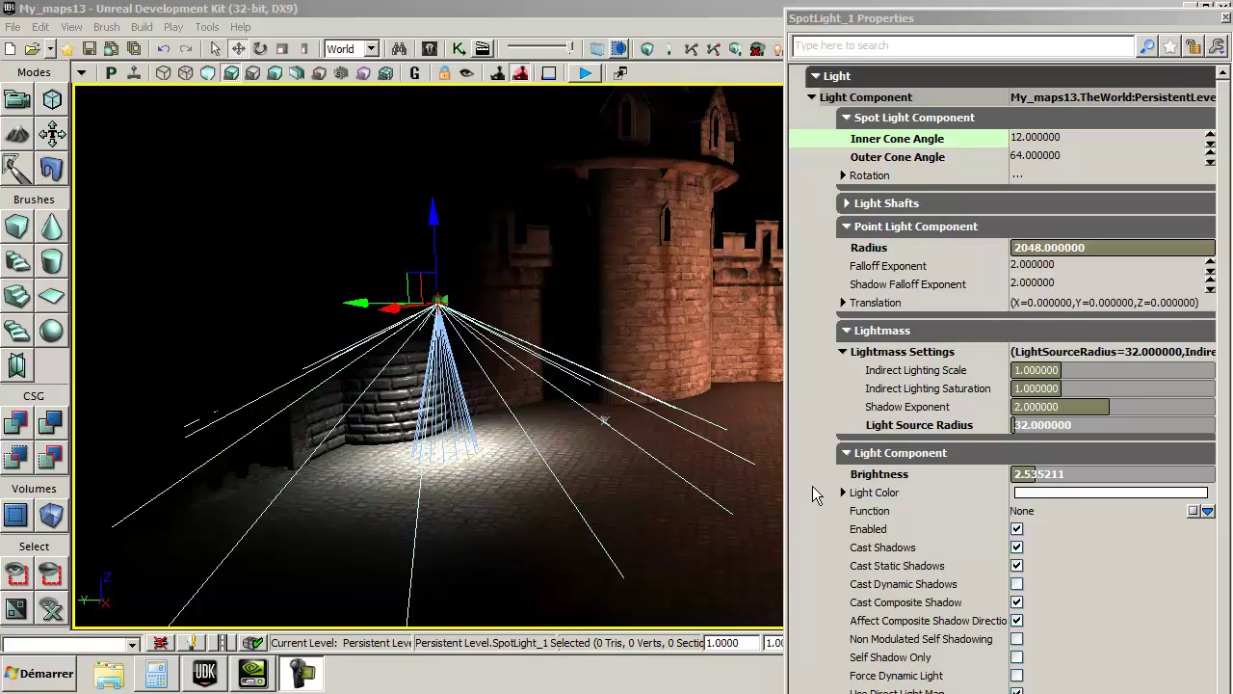
Rotate the spotlight so its cone lights the arched stone wall, then close SpotLight_1 Properties.
click(260, 49)
mouse_move(500, 222)
mouse_down()
mouse_move(528, 378)
mouse_move(457, 414)
mouse_up()
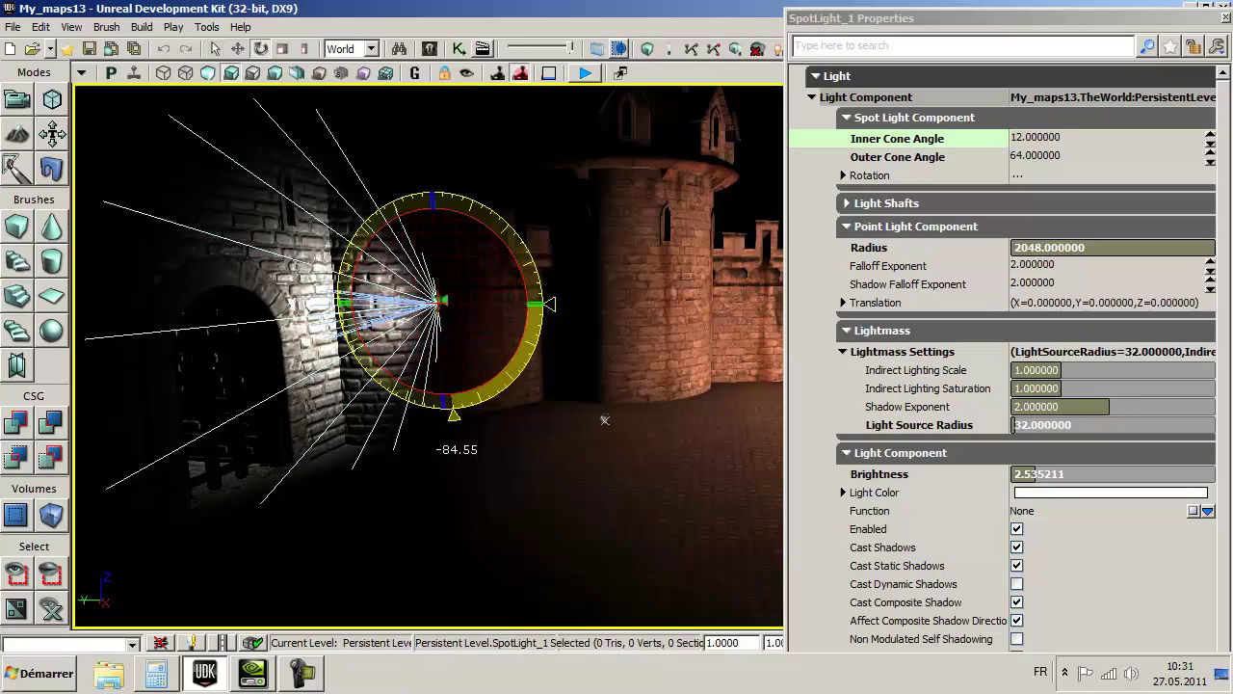
drag(457, 414, 441, 414)
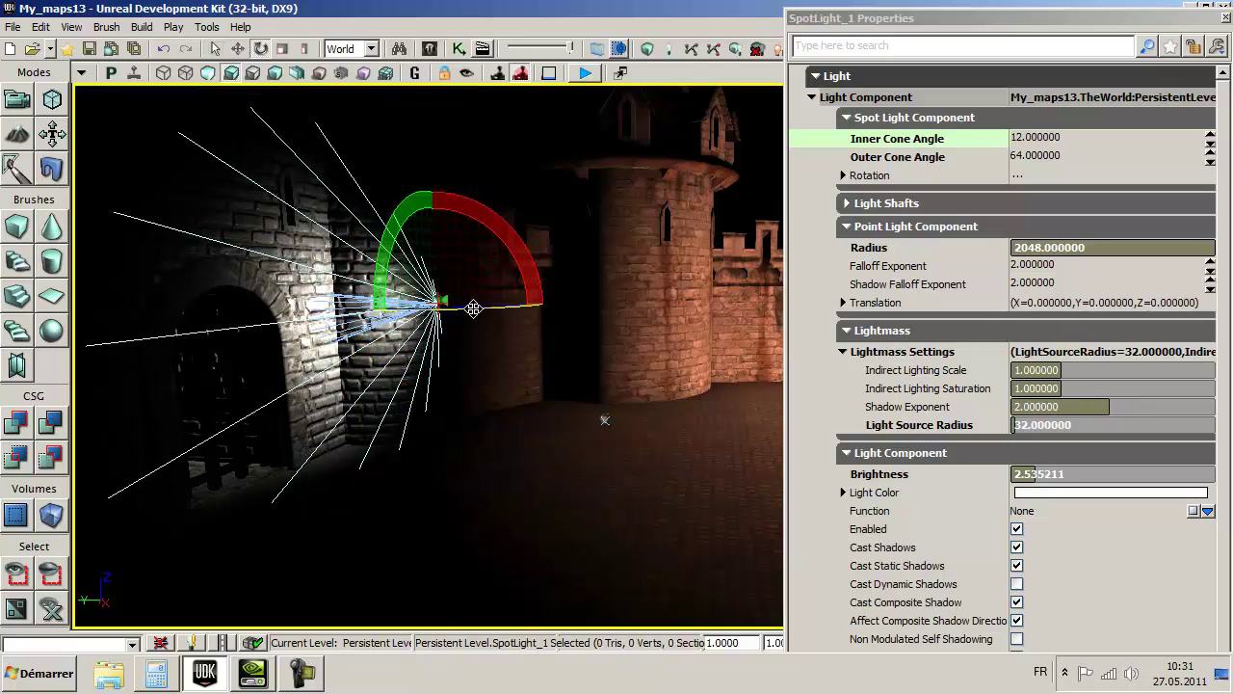
drag(466, 307, 453, 346)
drag(605, 421, 605, 420)
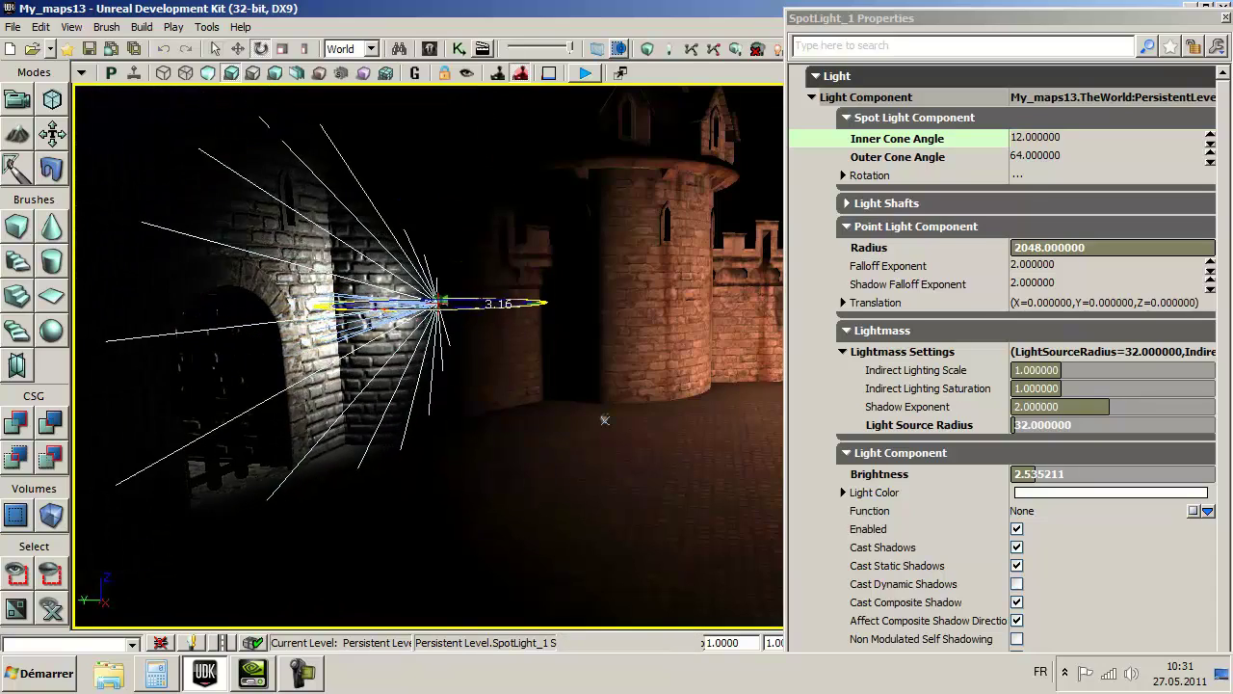
drag(621, 289, 622, 289)
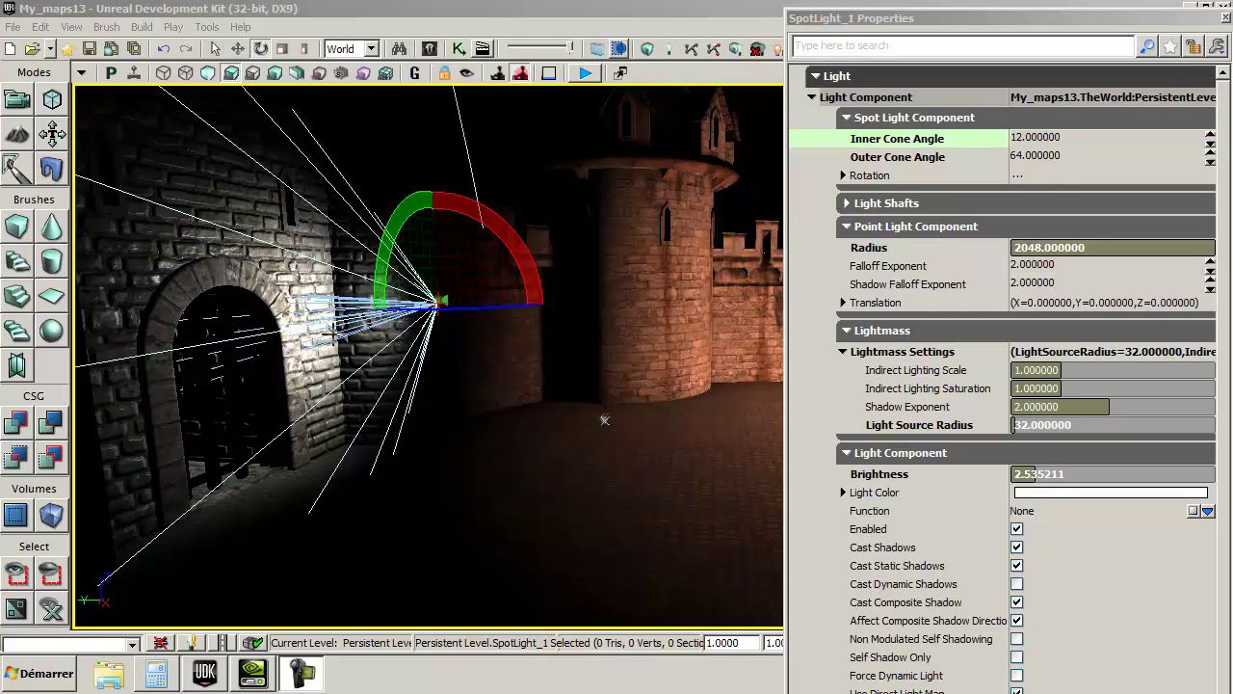
key(F4)
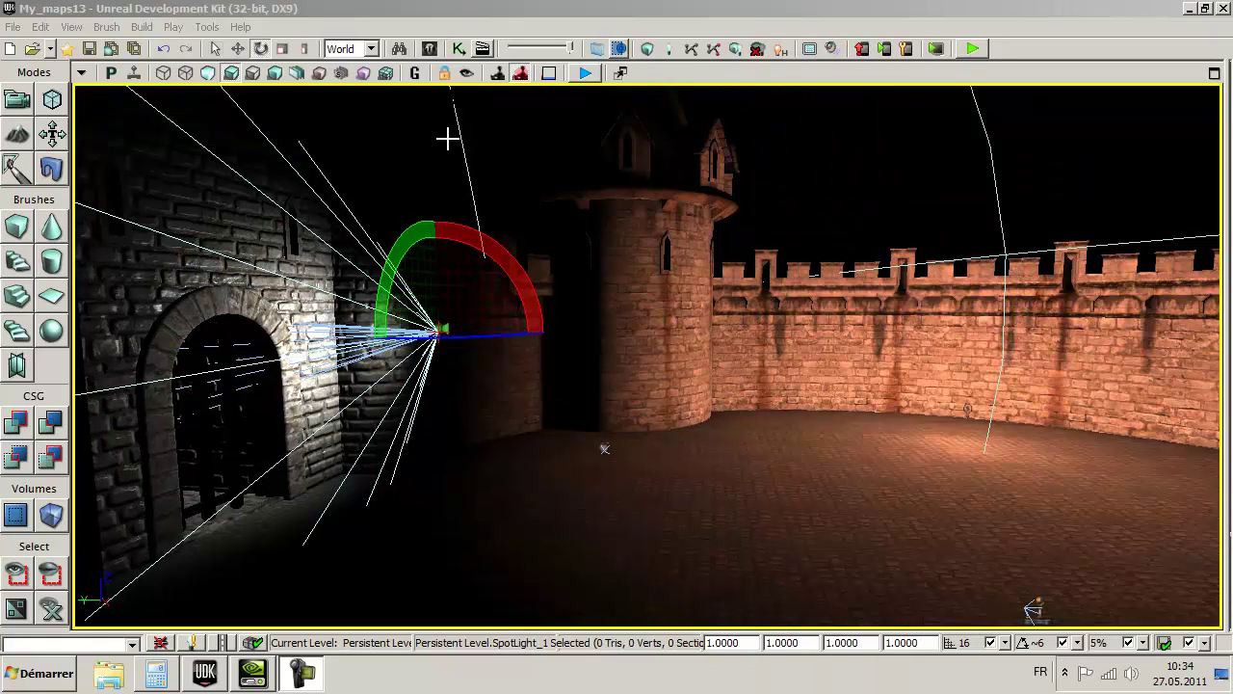
click(430, 50)
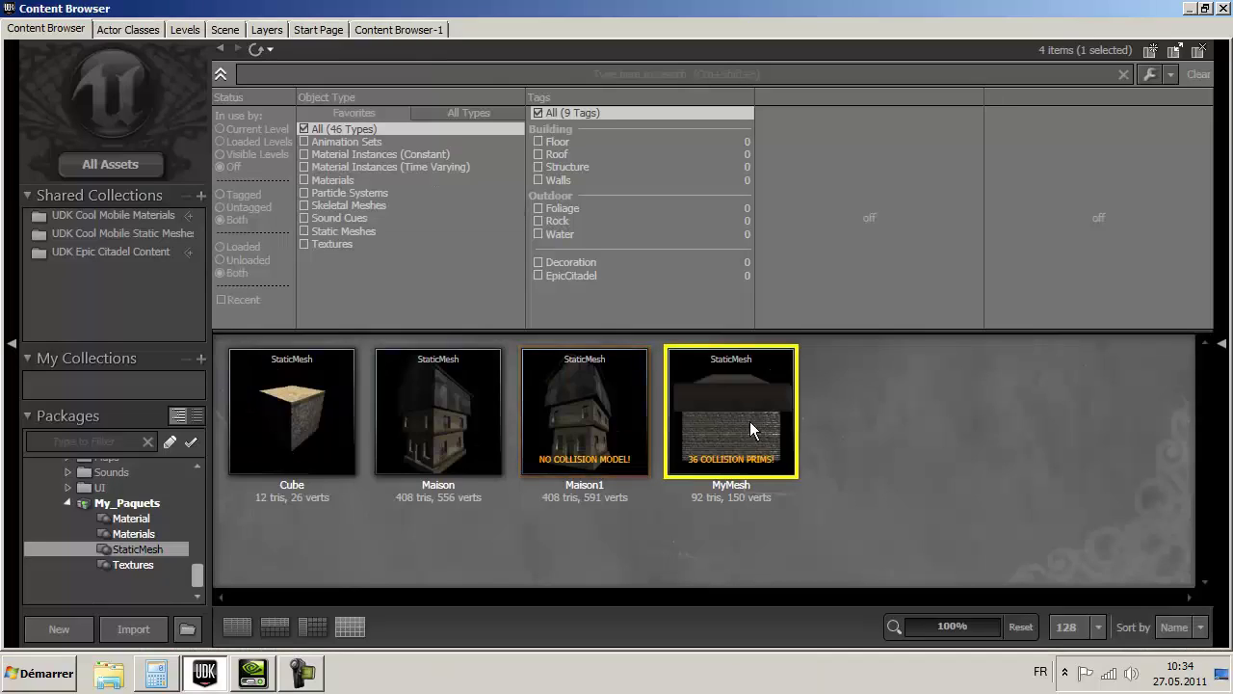
mouse_move(752, 409)
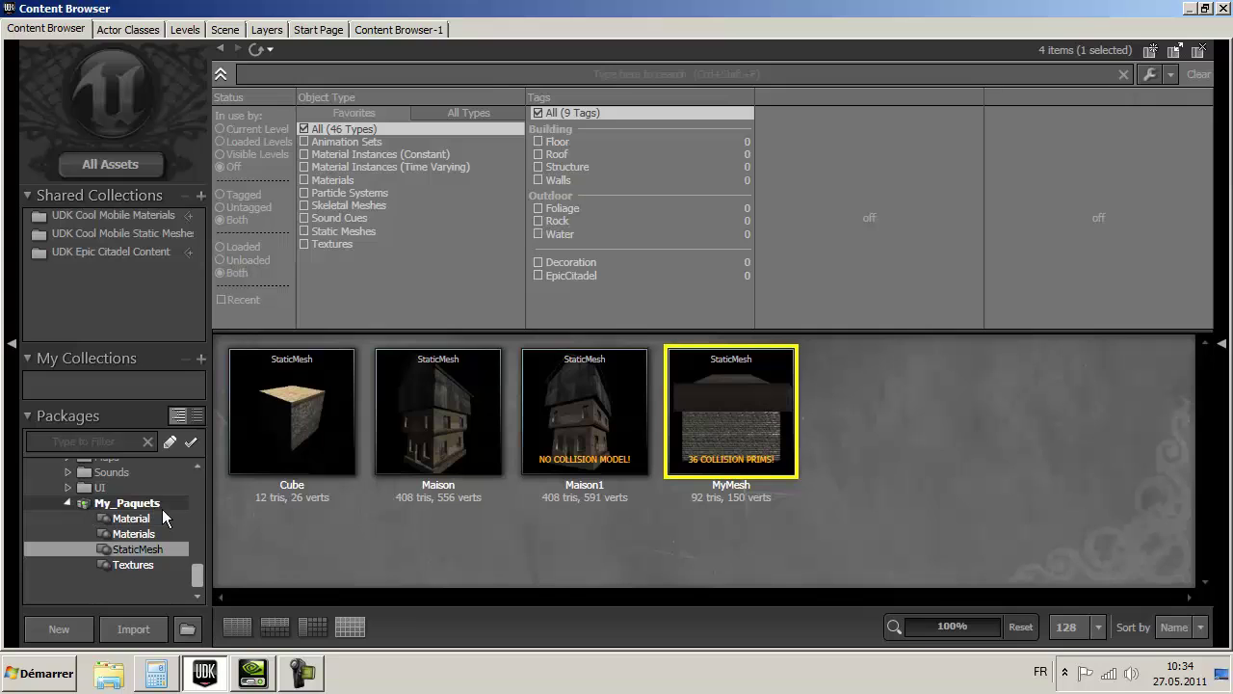
click(1223, 8)
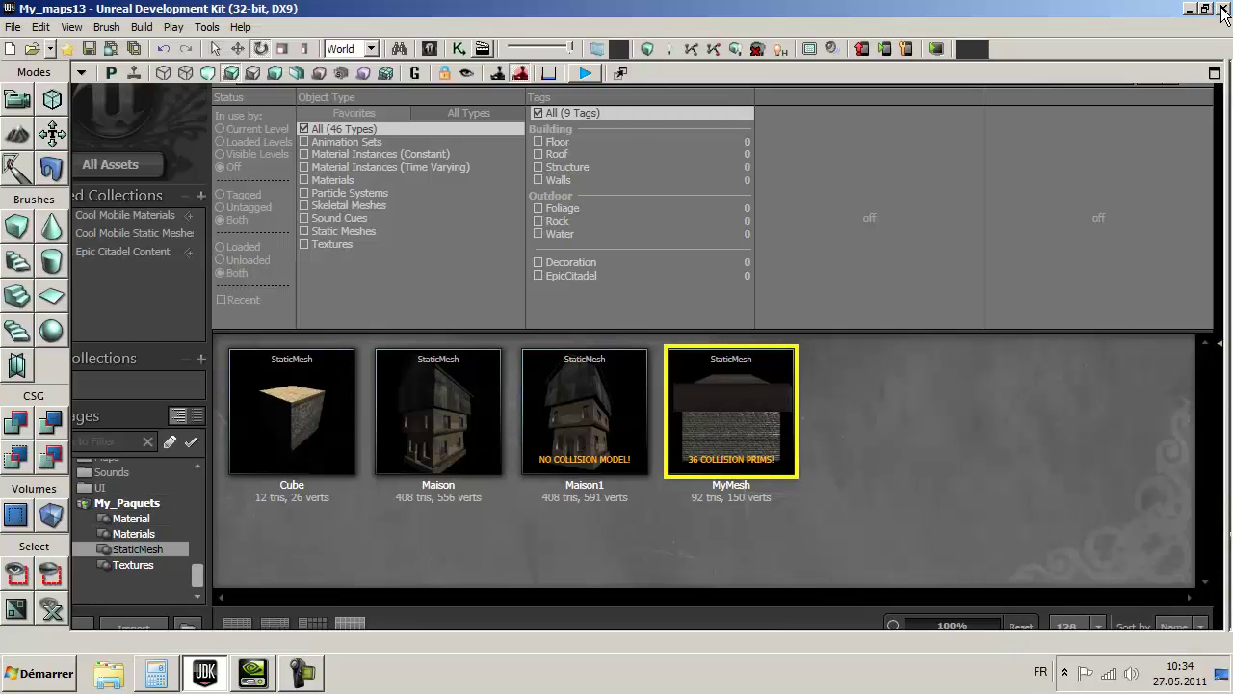
Add the MyMesh static mesh on the courtyard floor and raise it slightly above the floor.
right_click(772, 488)
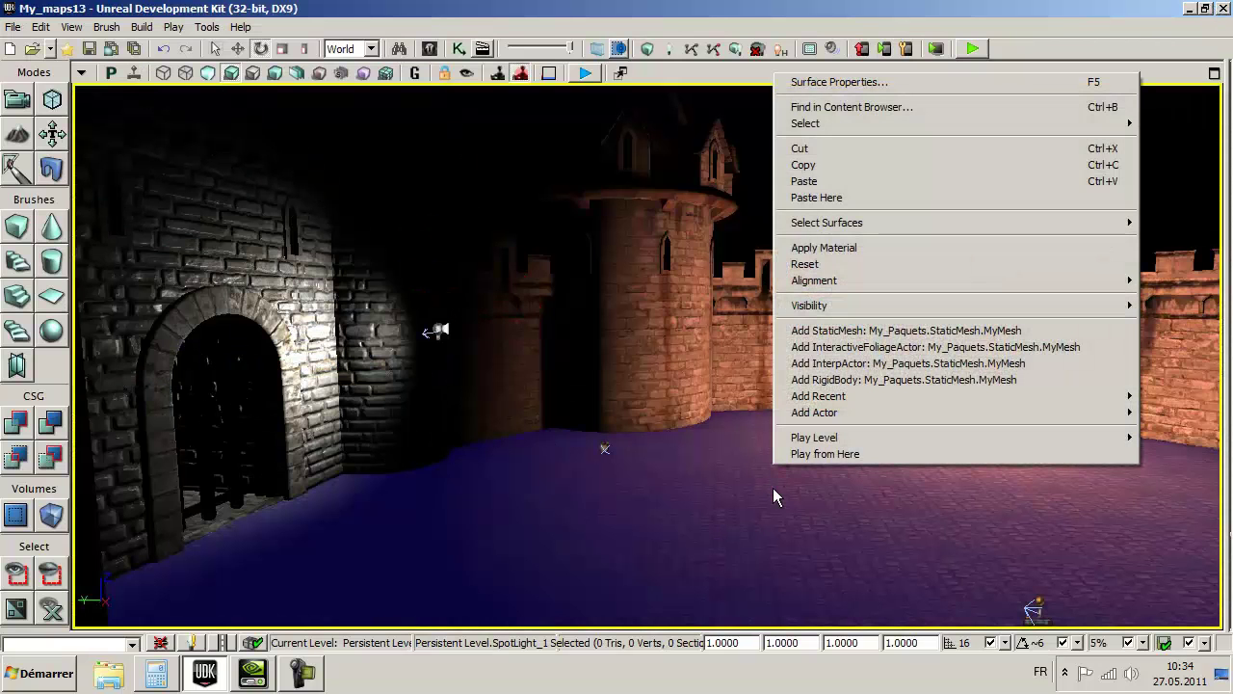
click(844, 333)
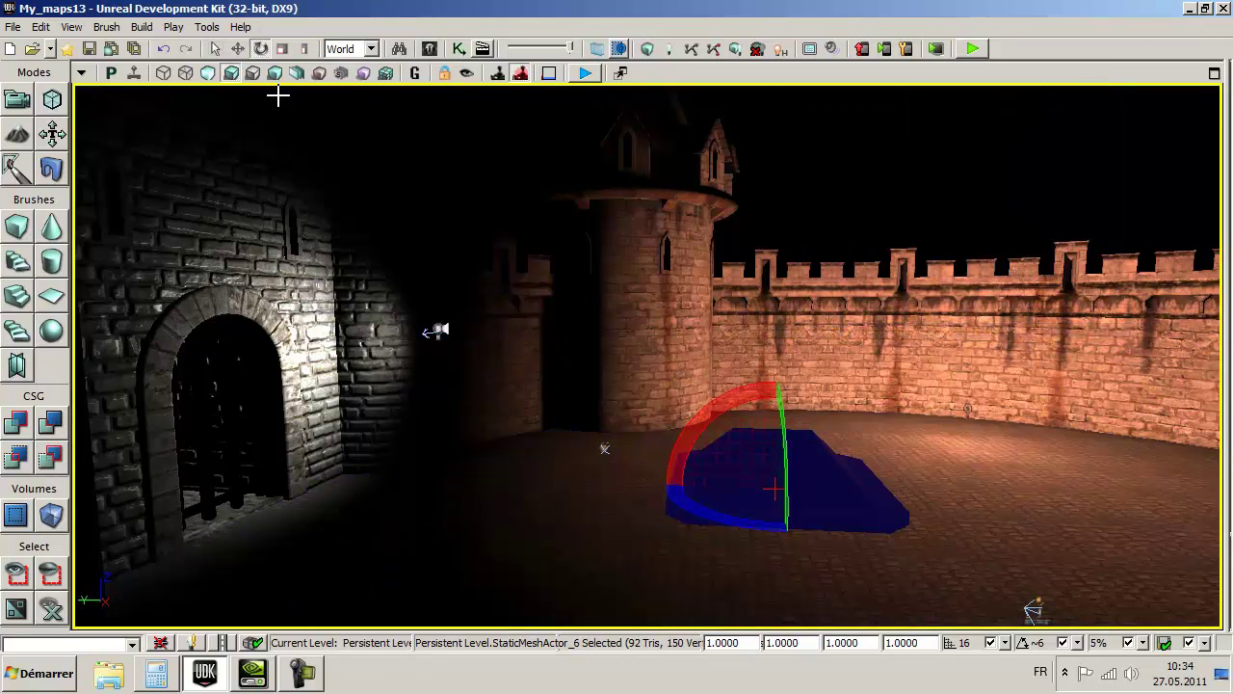
click(238, 48)
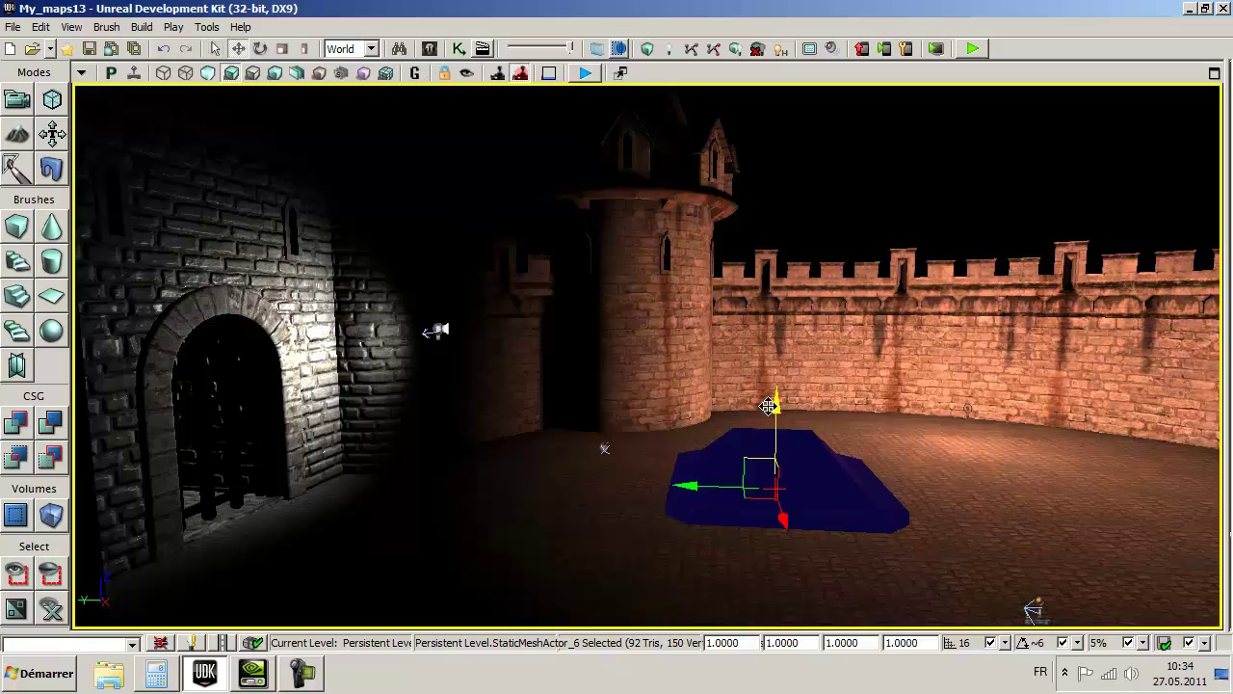
mouse_move(768, 405)
mouse_down()
mouse_move(786, 277)
mouse_move(792, 286)
mouse_up()
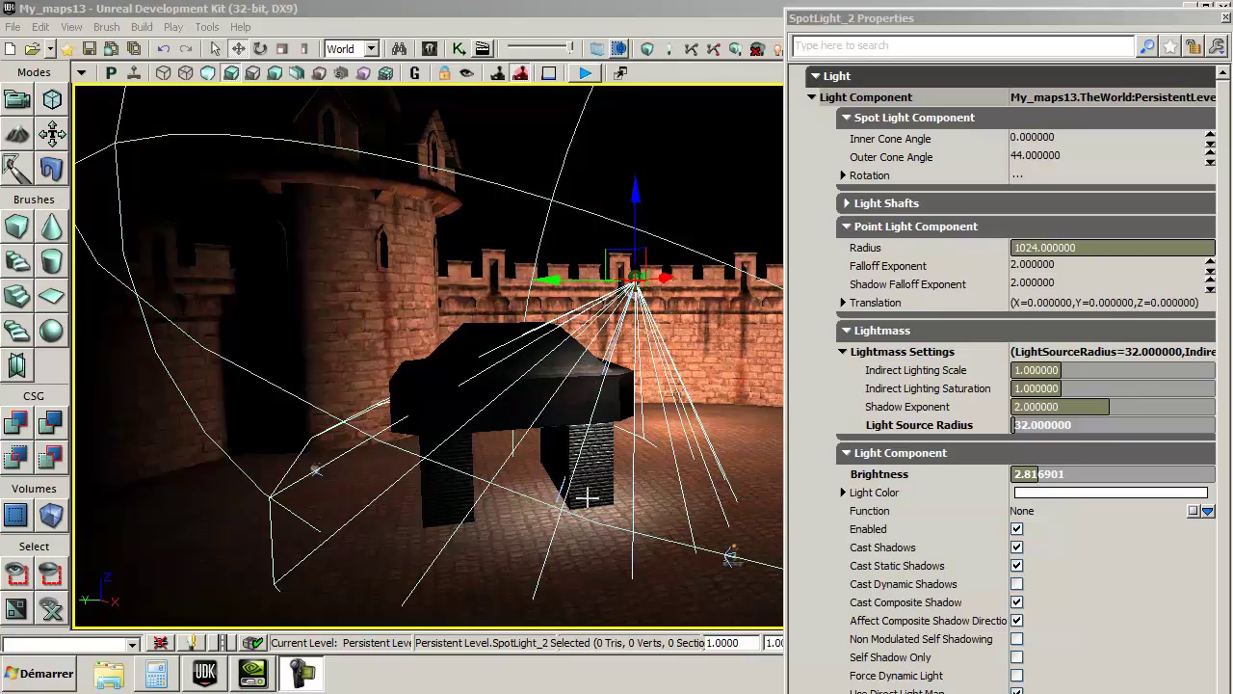
Close the SpotLight_2 Properties window with Escape.
key(Escape)
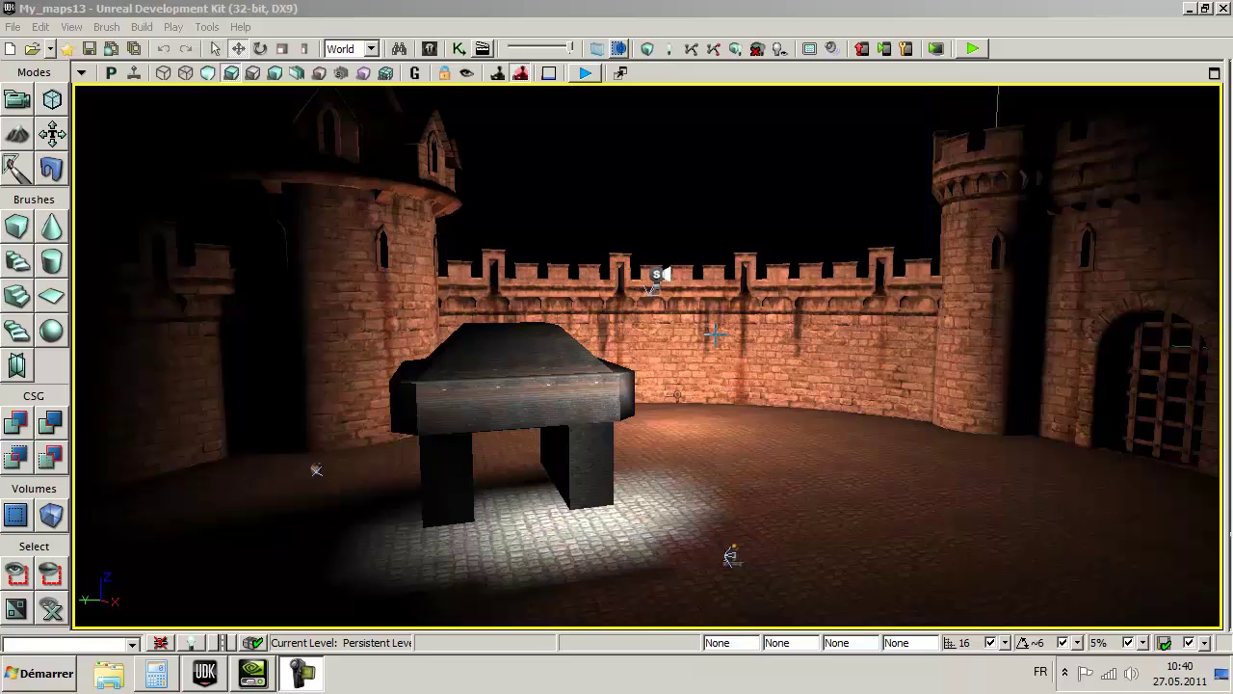
Play the level in the mobile previewer, turning right and stepping back to view the mesh.
click(888, 56)
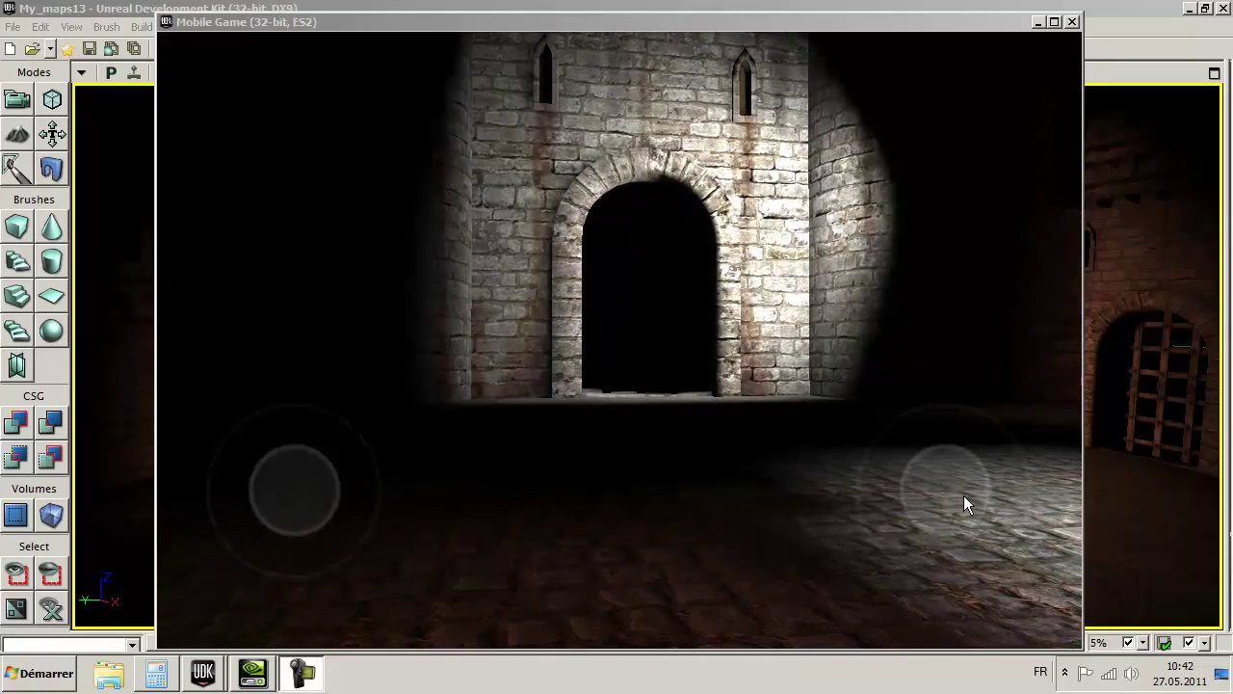
drag(965, 496, 975, 496)
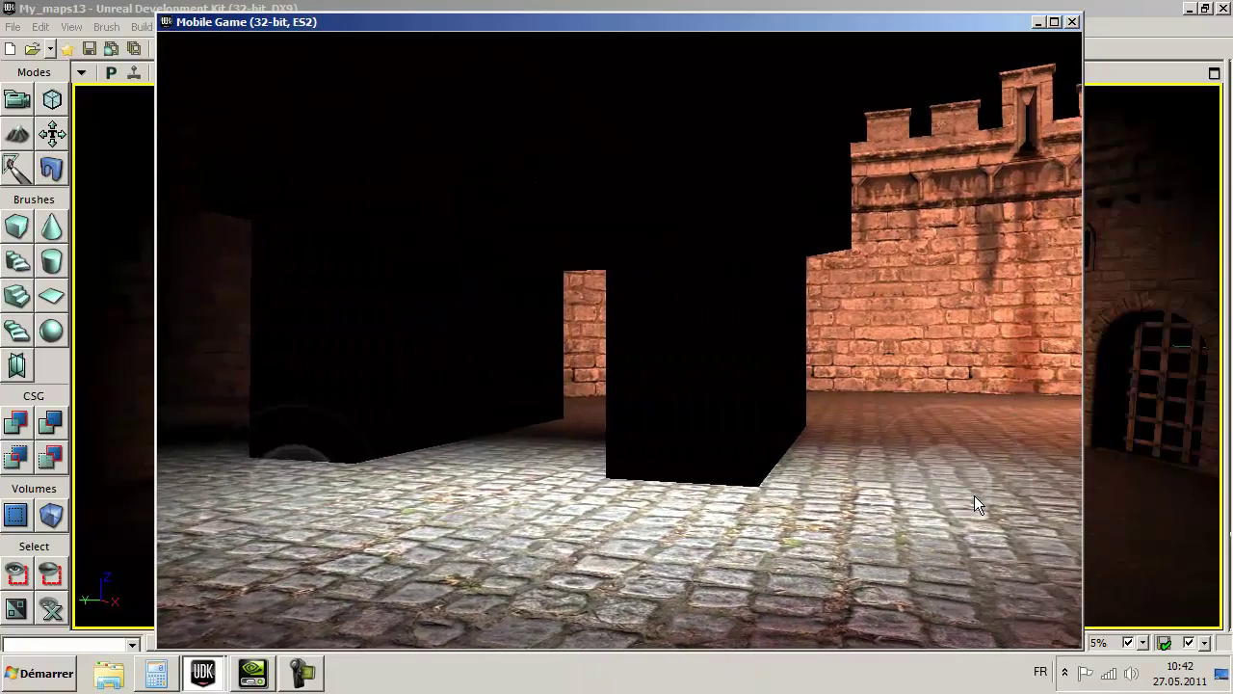
drag(298, 498, 287, 539)
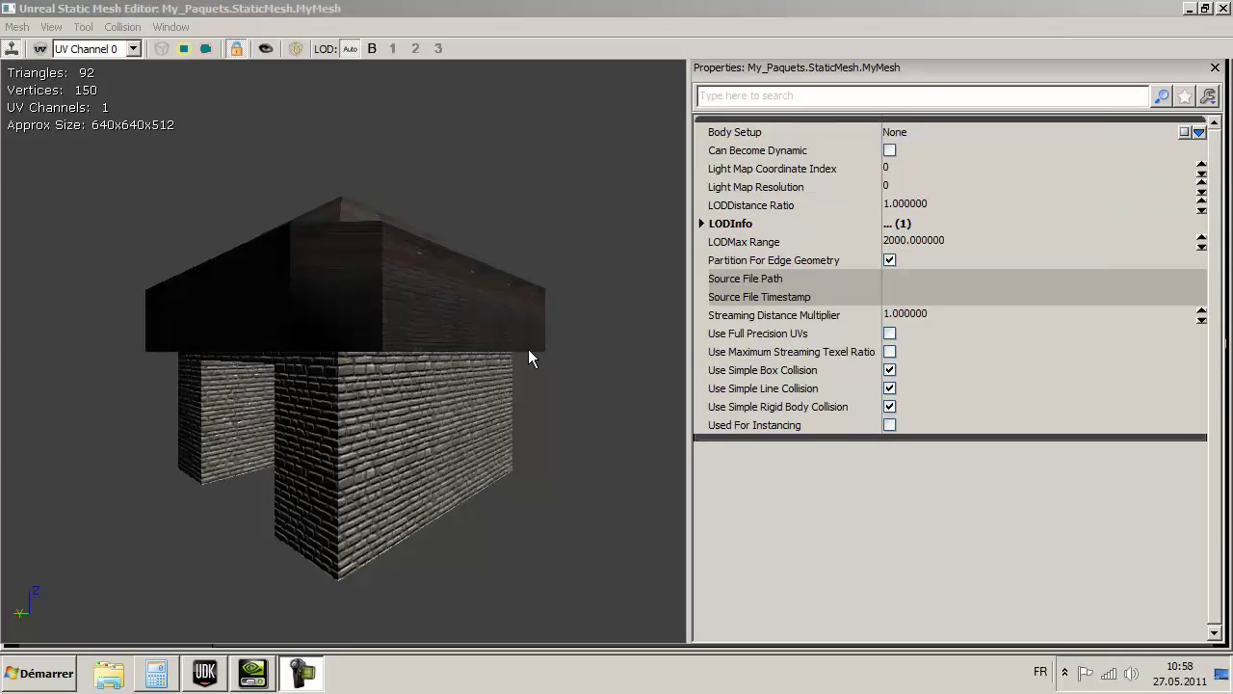
Orbit MyMesh in the Static Mesh Editor and overlay its UV channel 0 layout.
drag(381, 353, 414, 352)
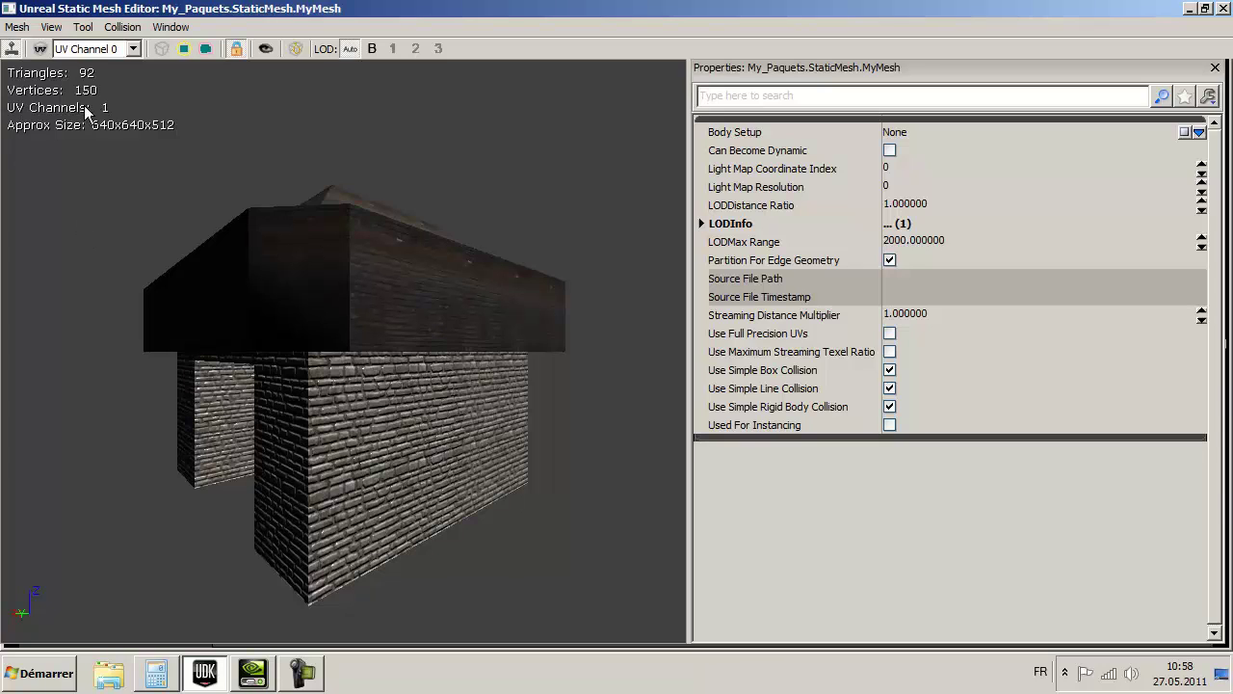
click(41, 49)
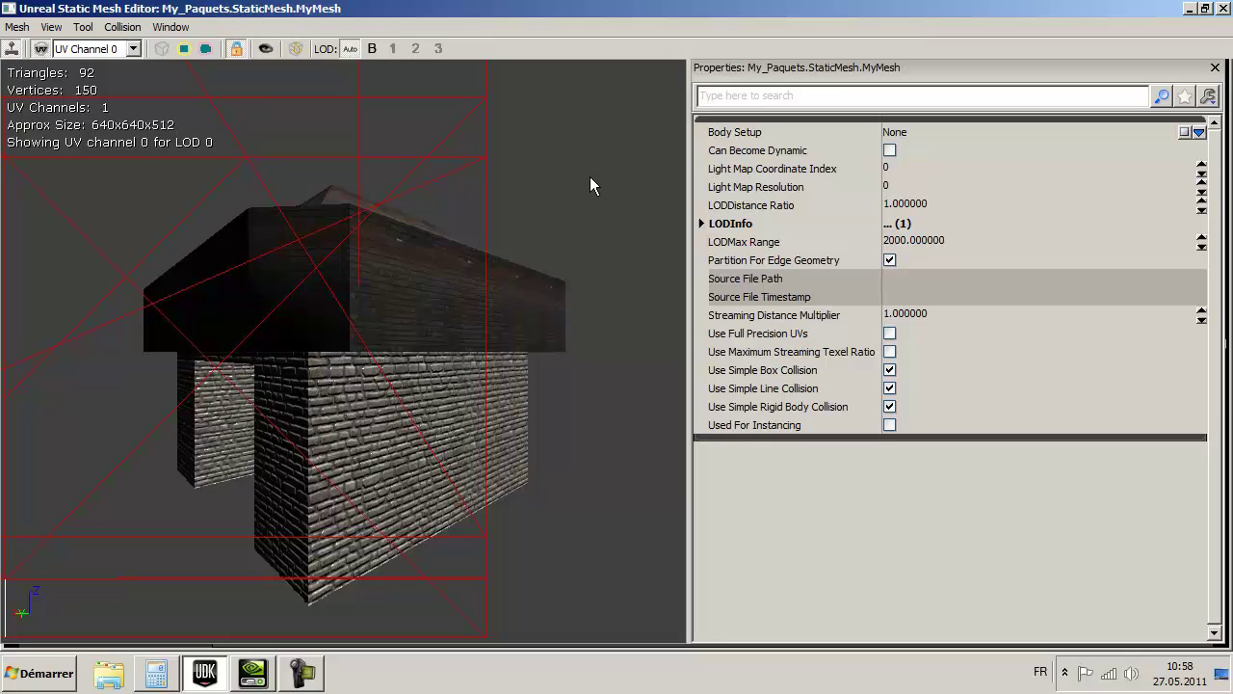
click(17, 27)
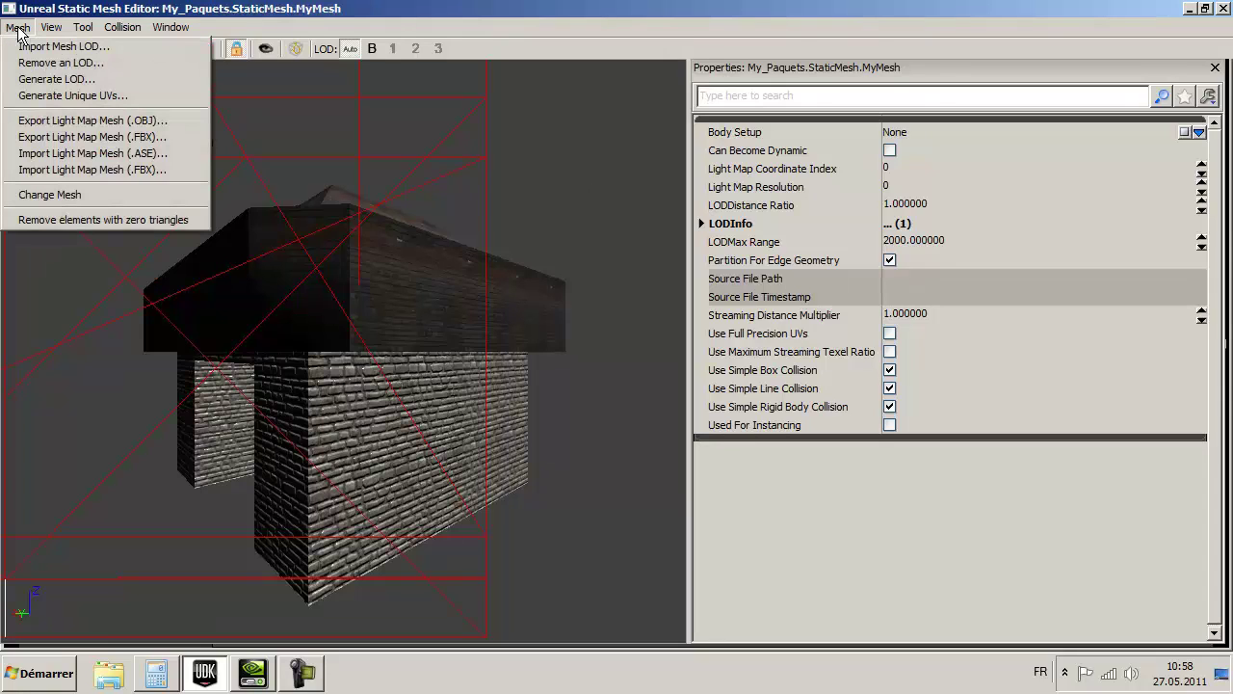
Generate unique UVs for MyMesh saved to UV channel 1, and display channel 1's layout.
click(55, 95)
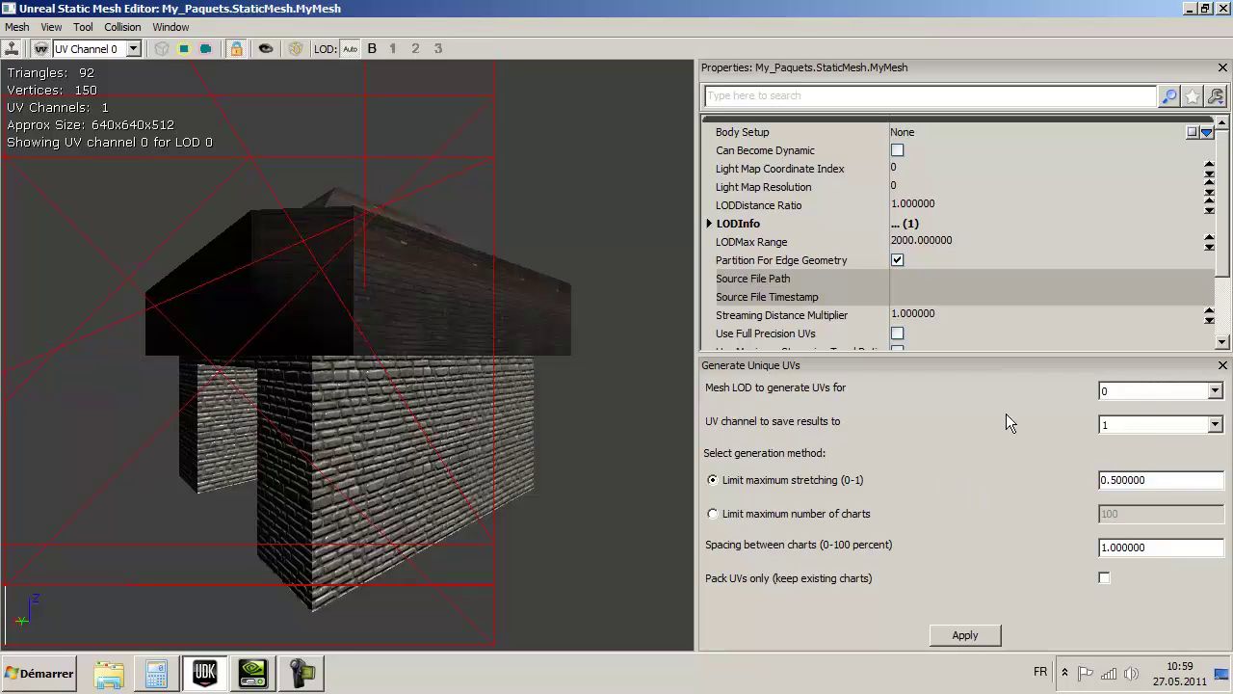
click(1215, 425)
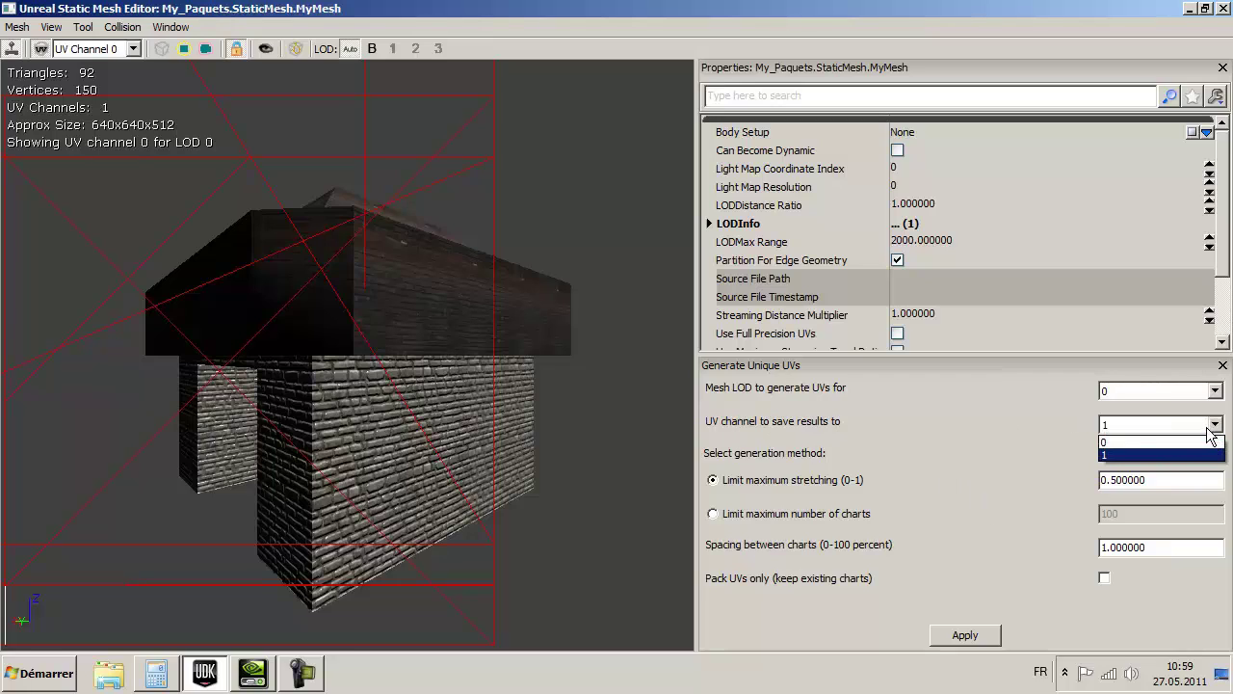
click(1133, 451)
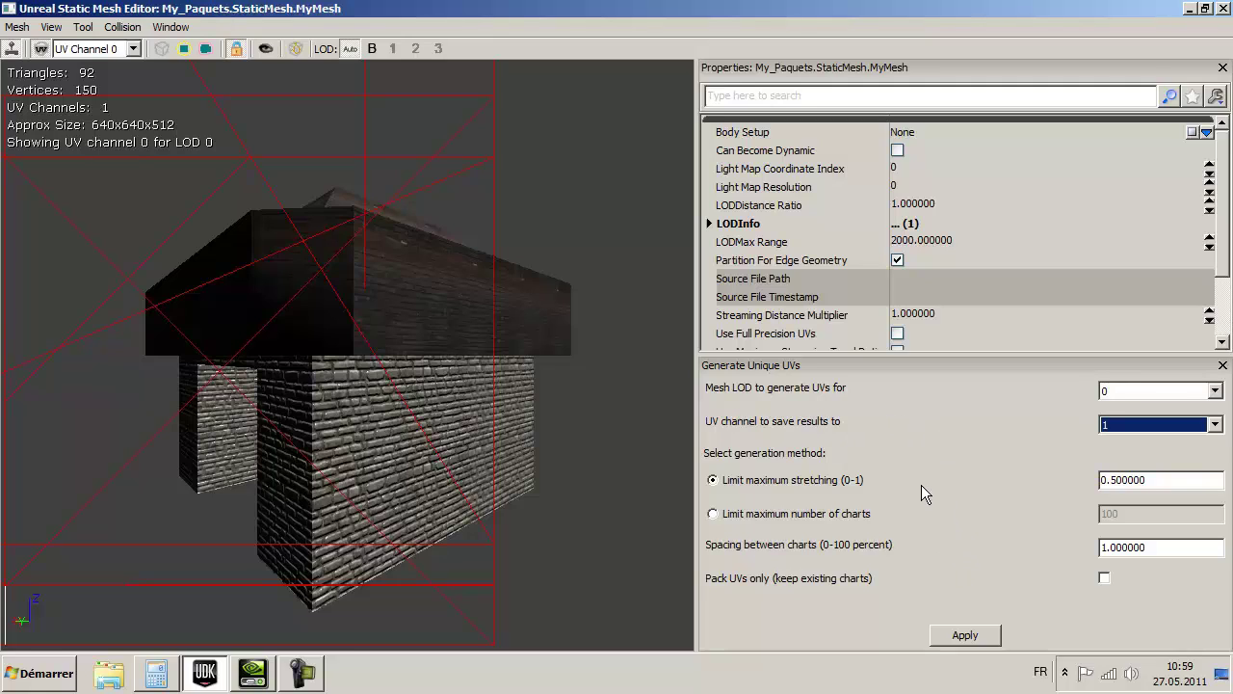
click(967, 638)
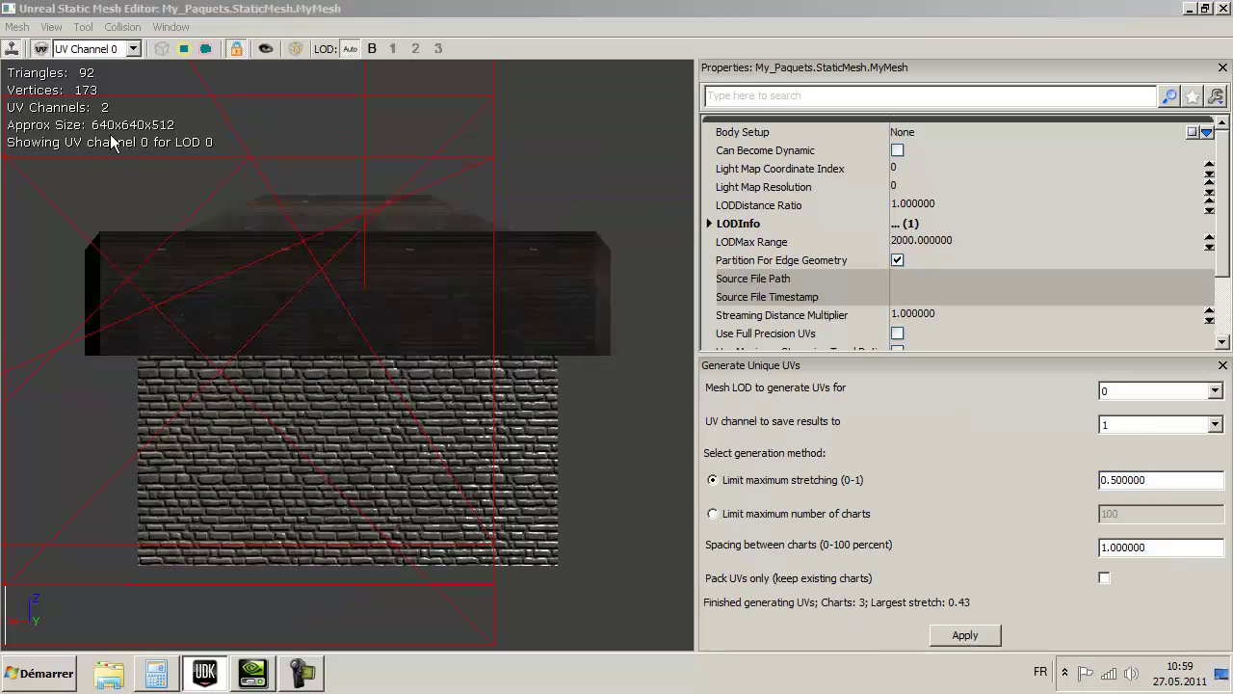
click(132, 48)
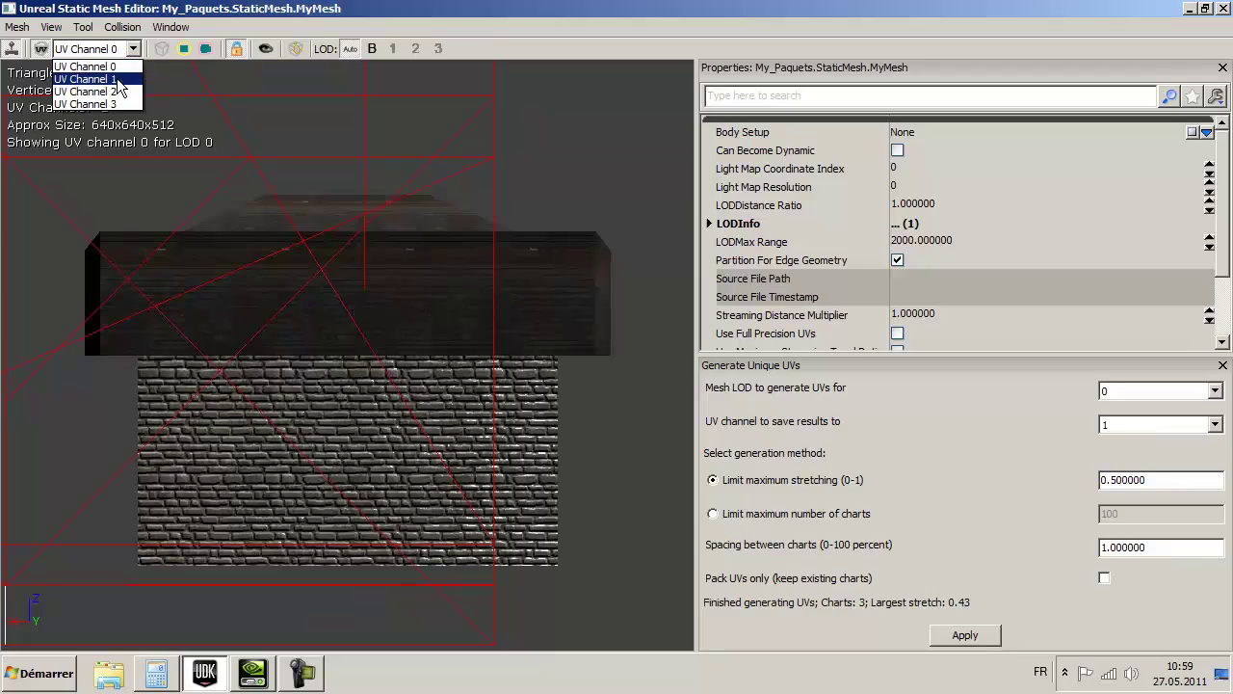
click(120, 79)
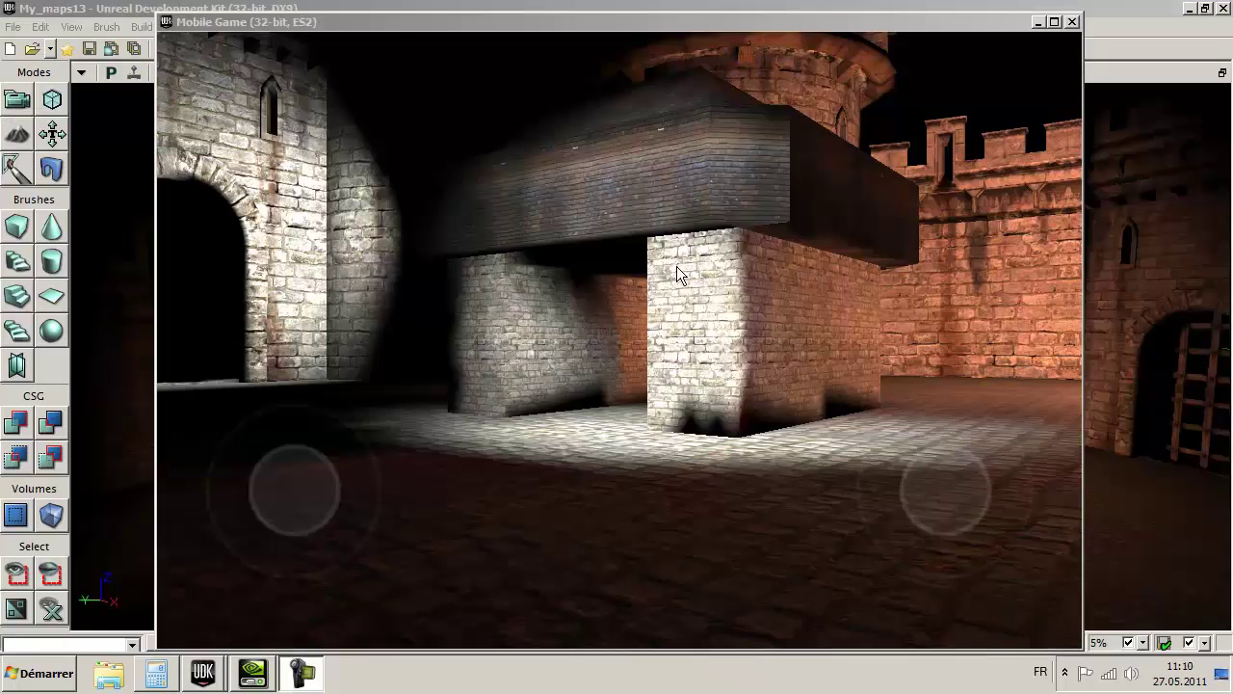
key(s)
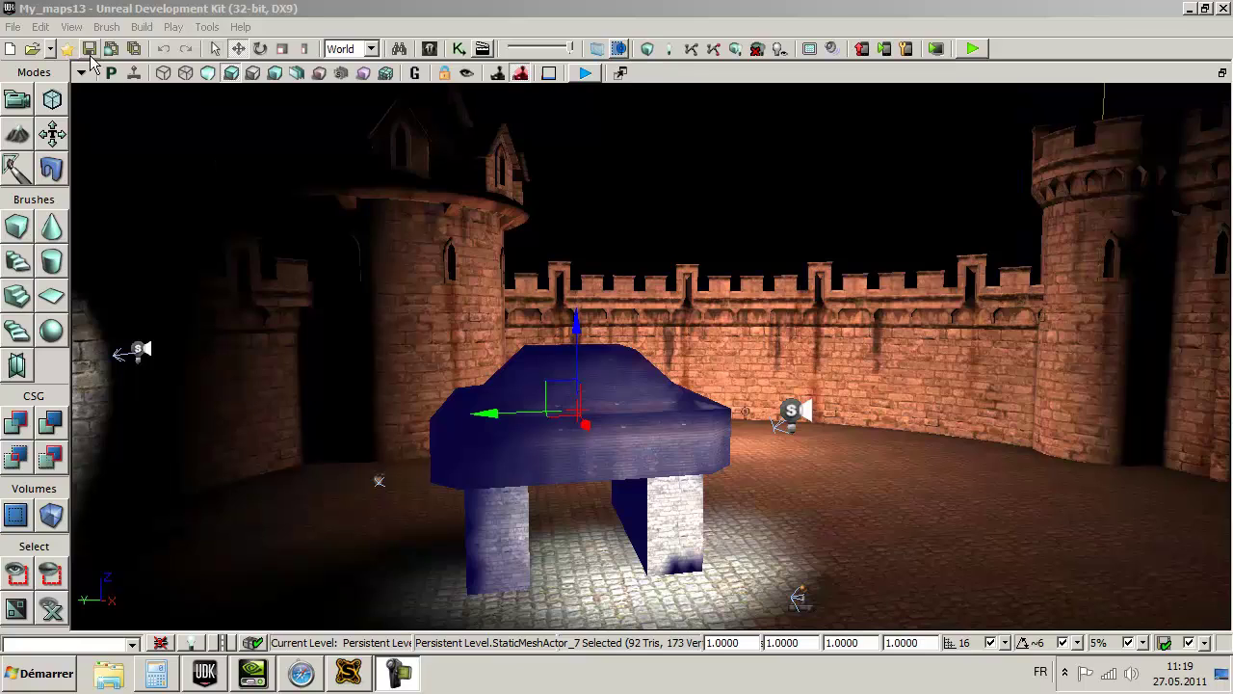
Tick Use Global Illumination in World Properties under Lightmass, then run Build All.
click(73, 27)
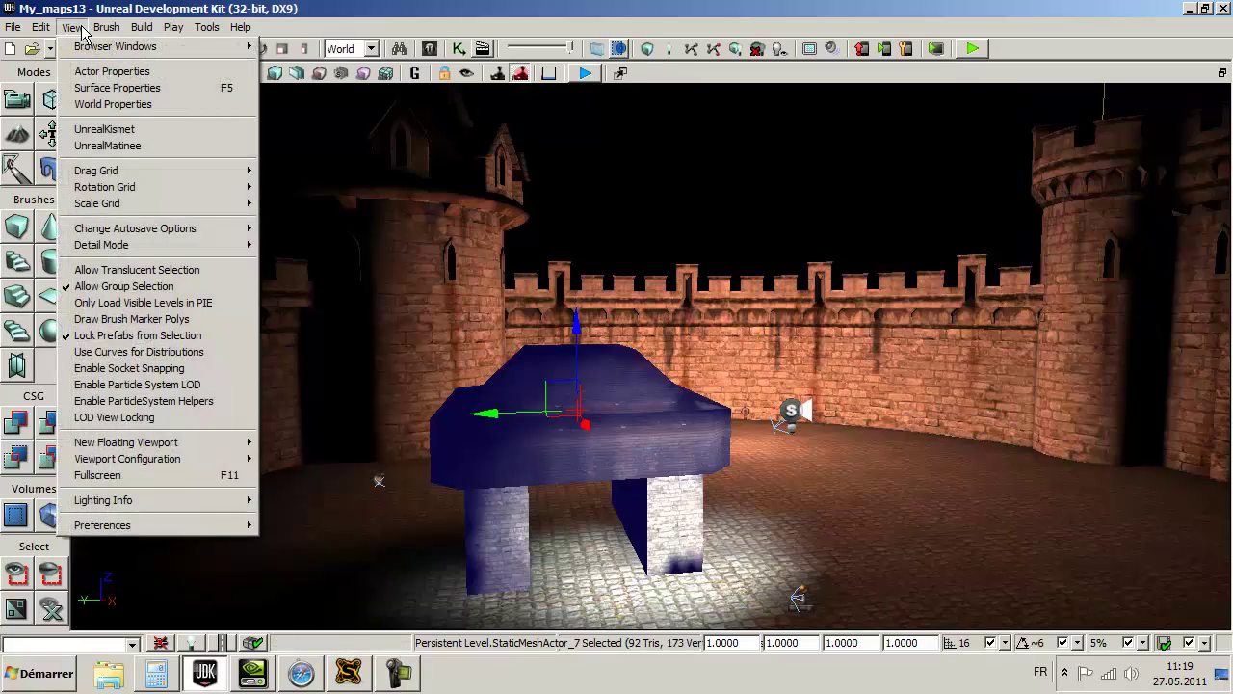
click(96, 104)
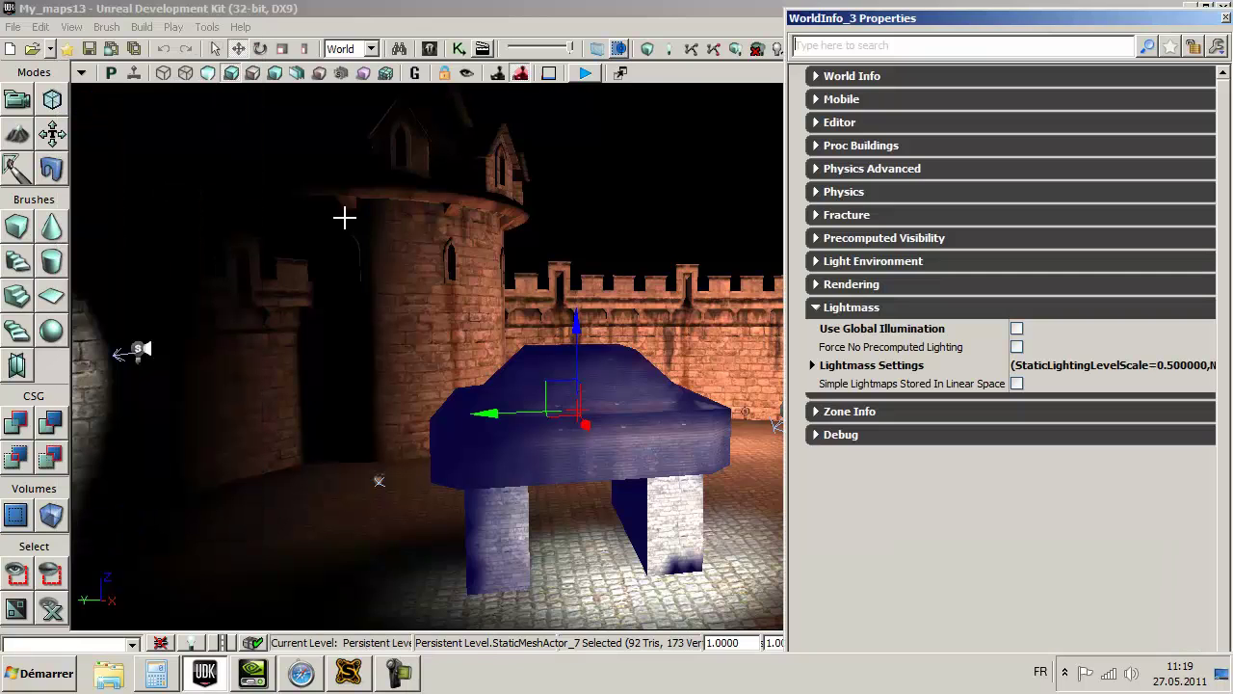
click(1017, 329)
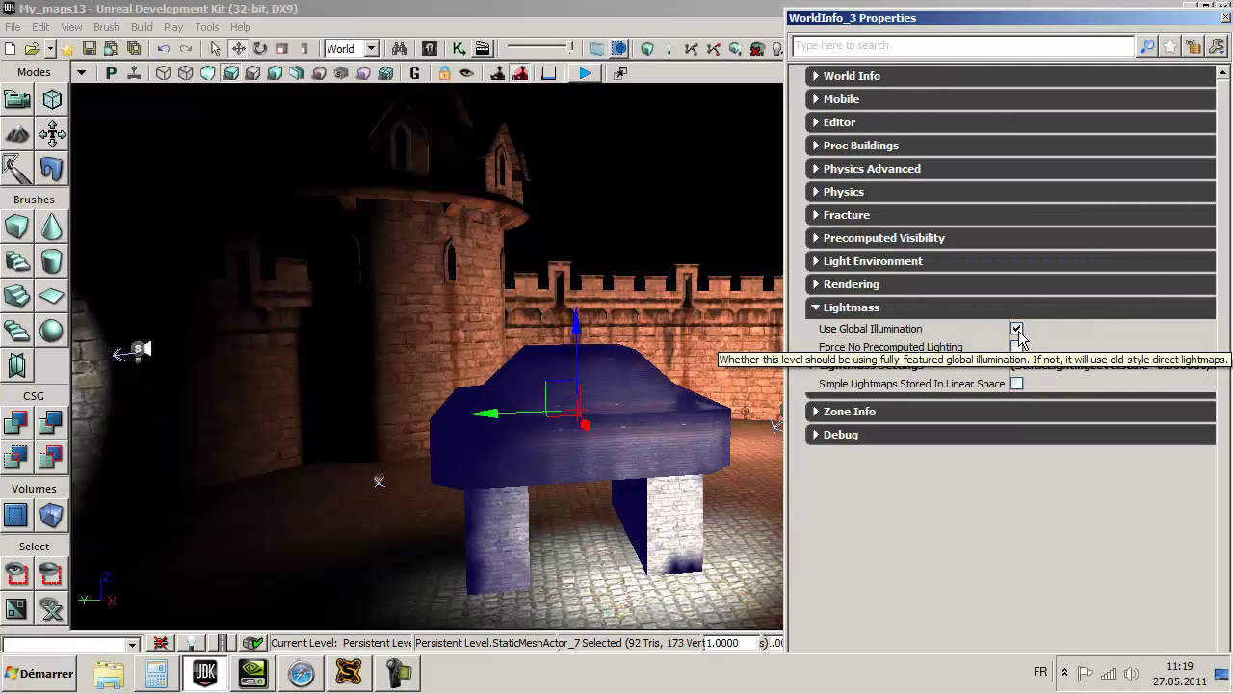
click(1224, 18)
click(732, 50)
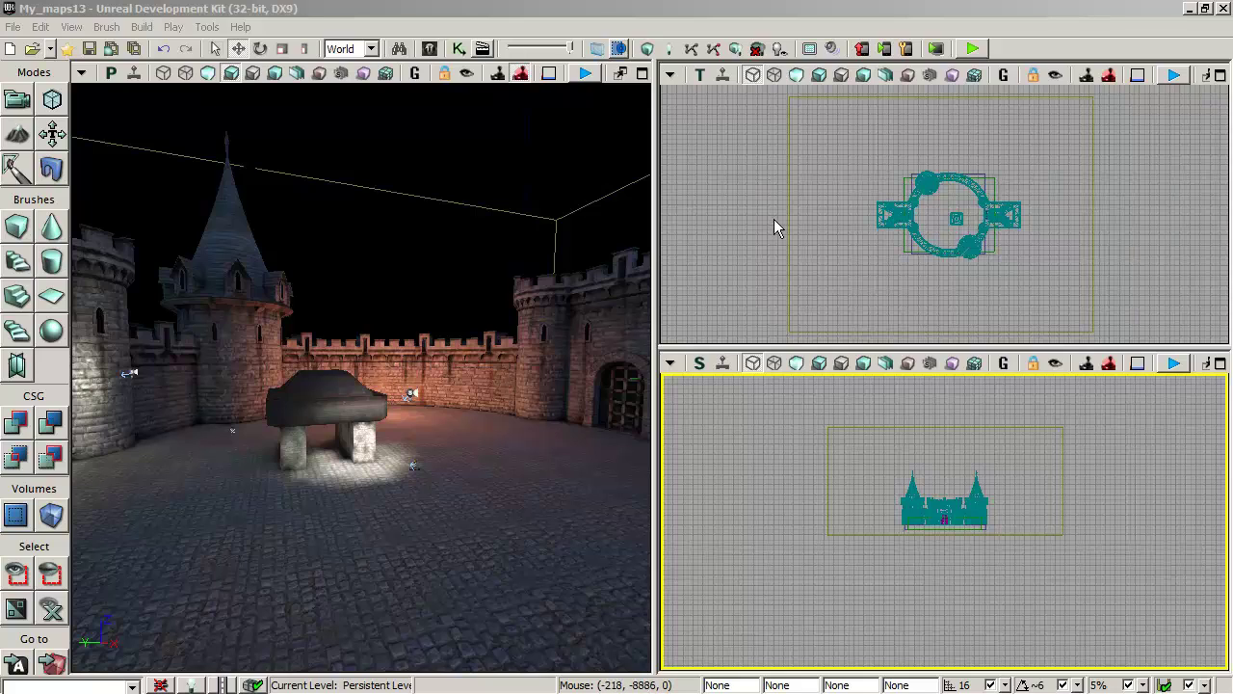
Check the builder brush around the castle and convert it into a LightmassImportanceVolume.
click(783, 217)
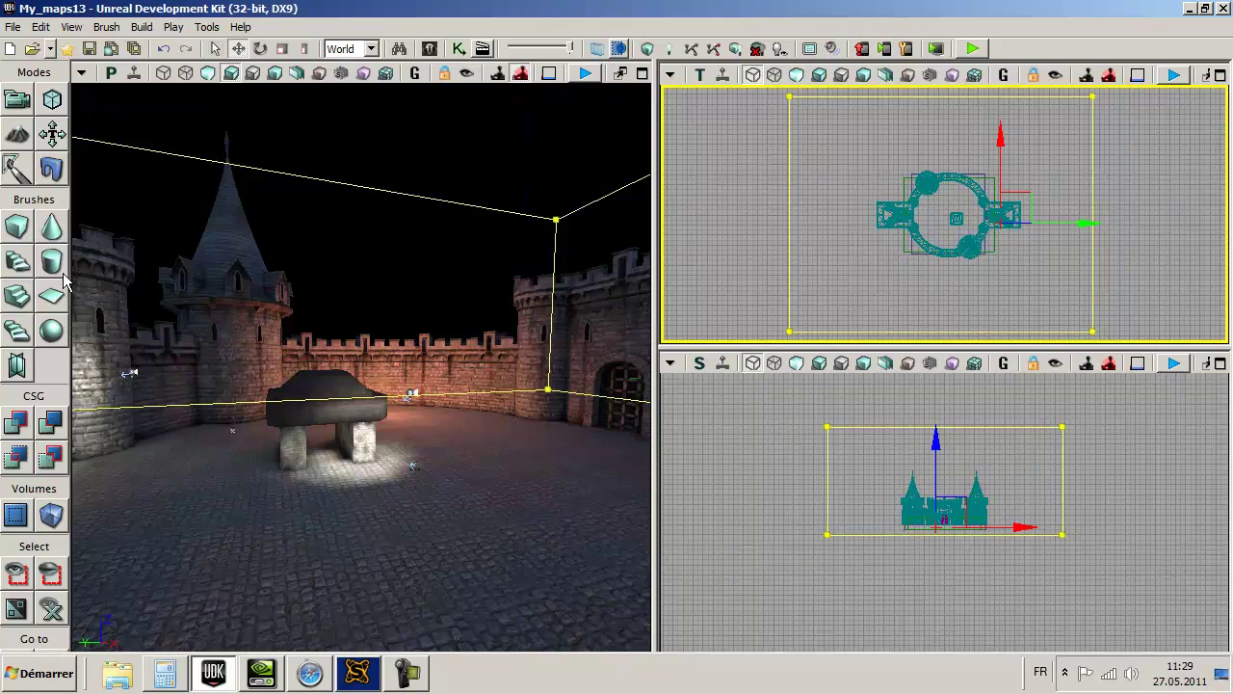
right_click(23, 228)
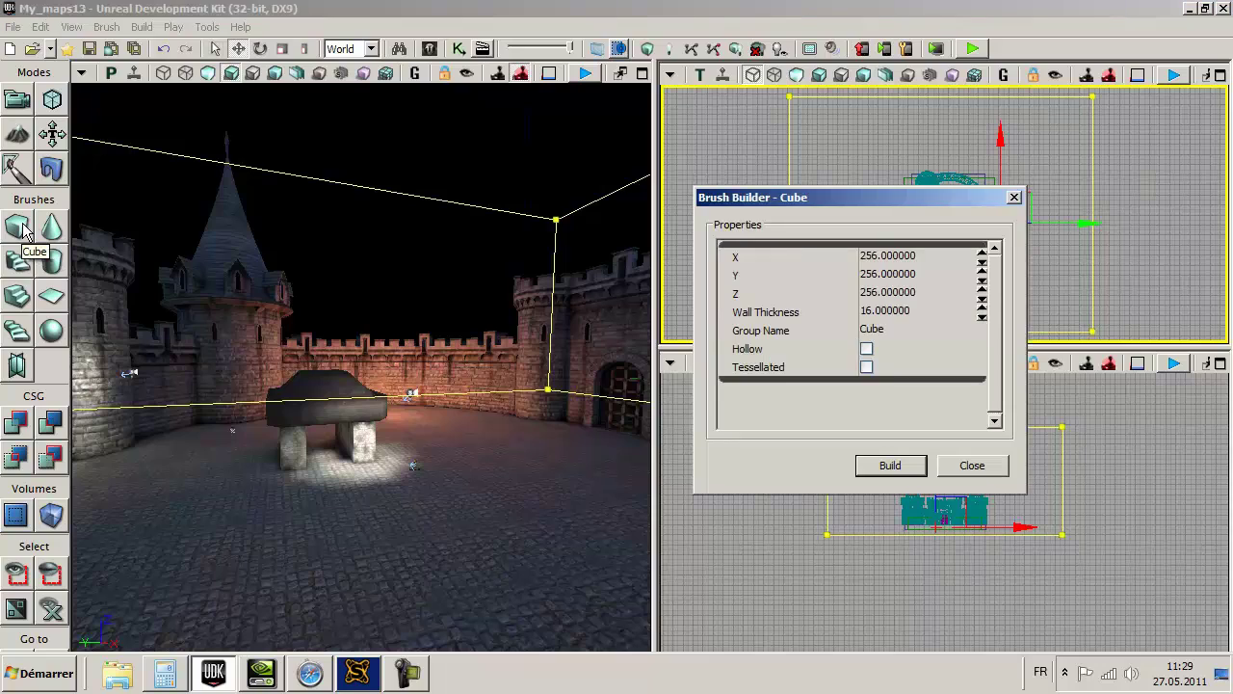
click(978, 465)
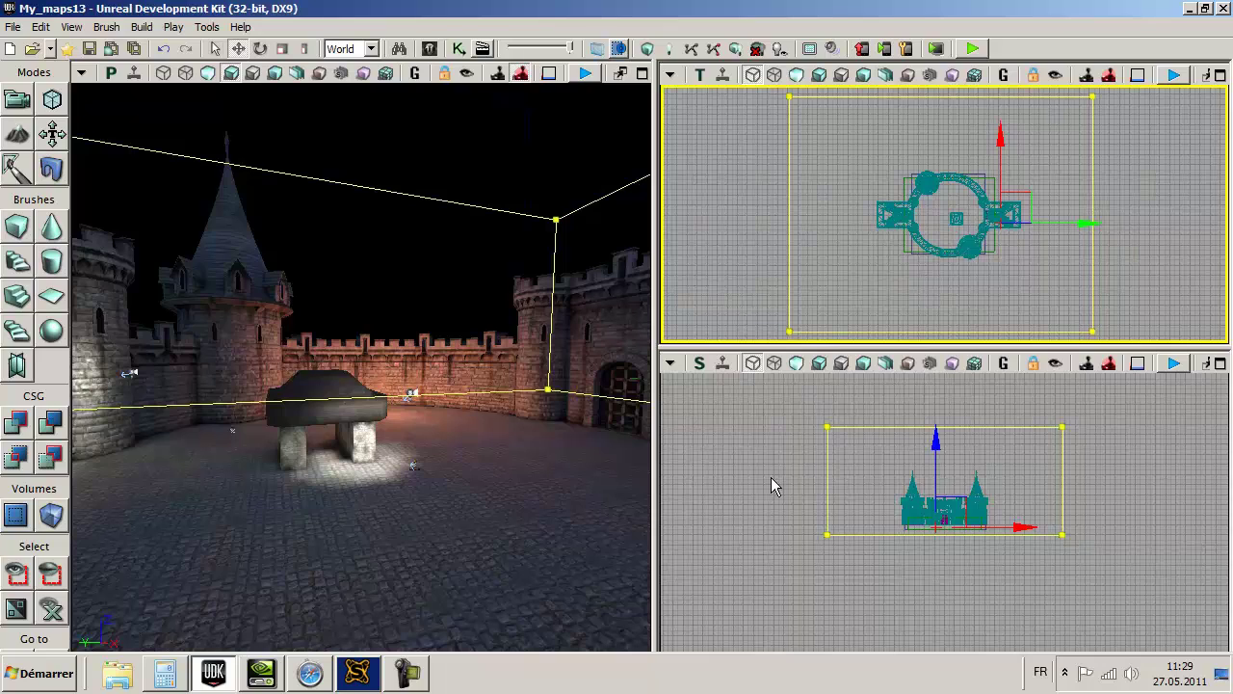
double_click(789, 248)
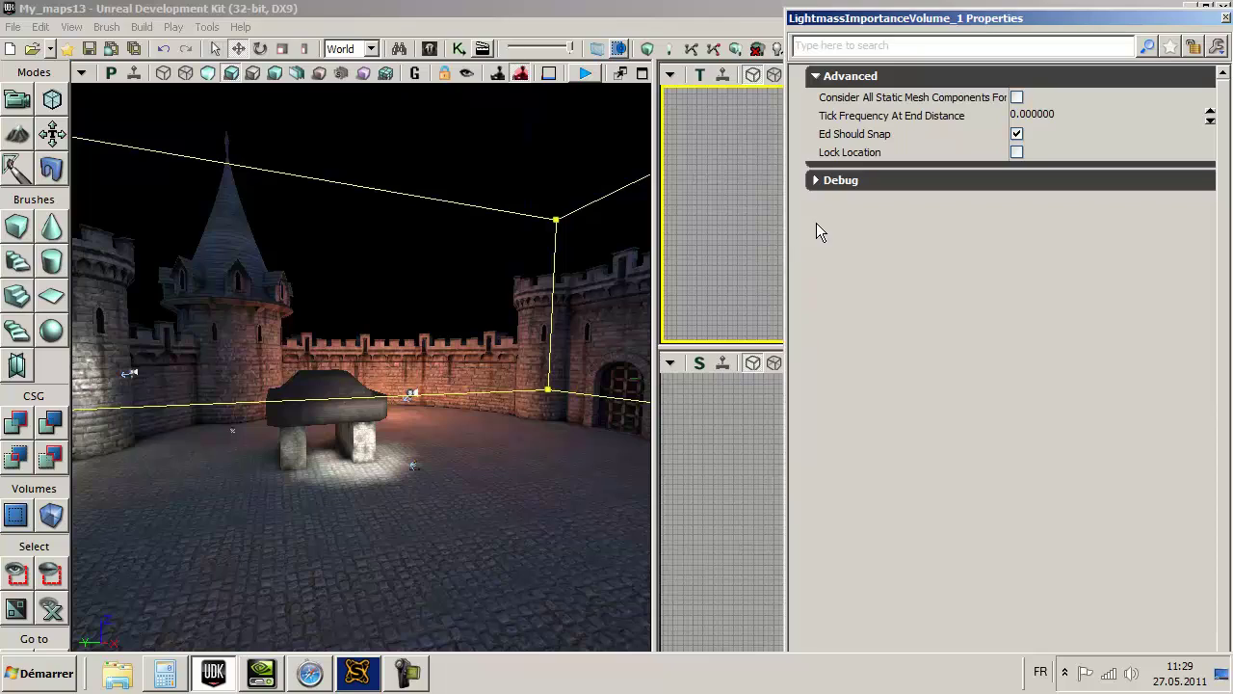
click(1226, 17)
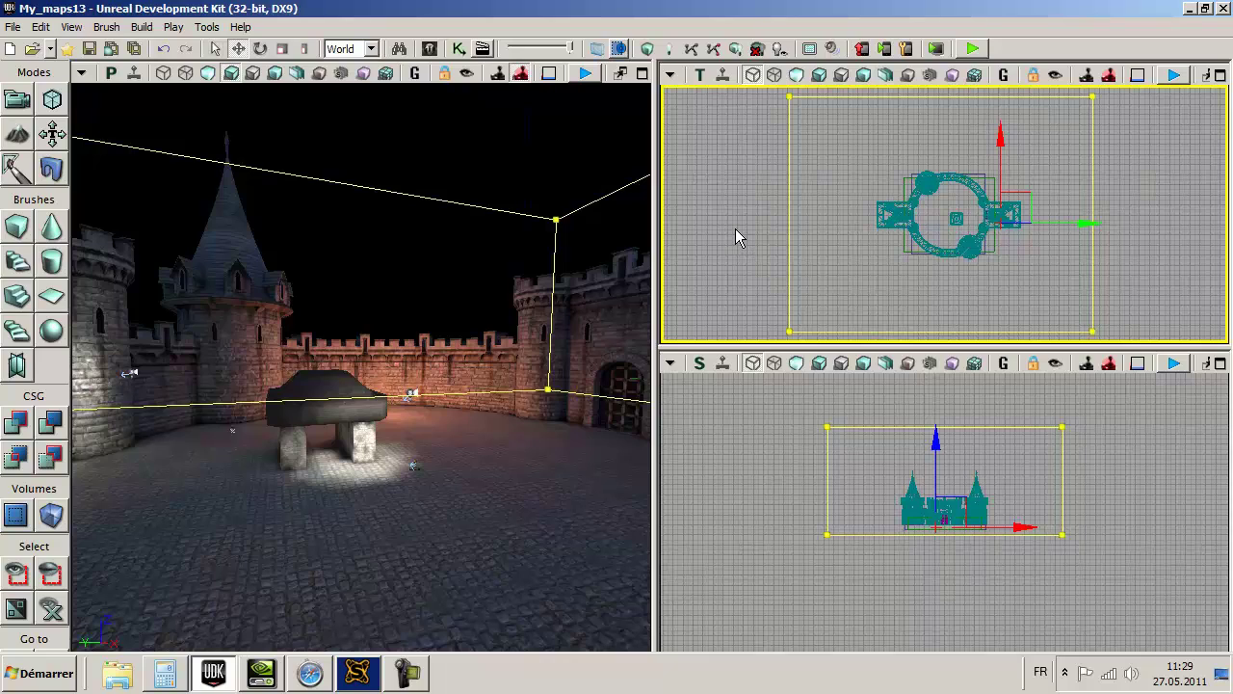
click(53, 518)
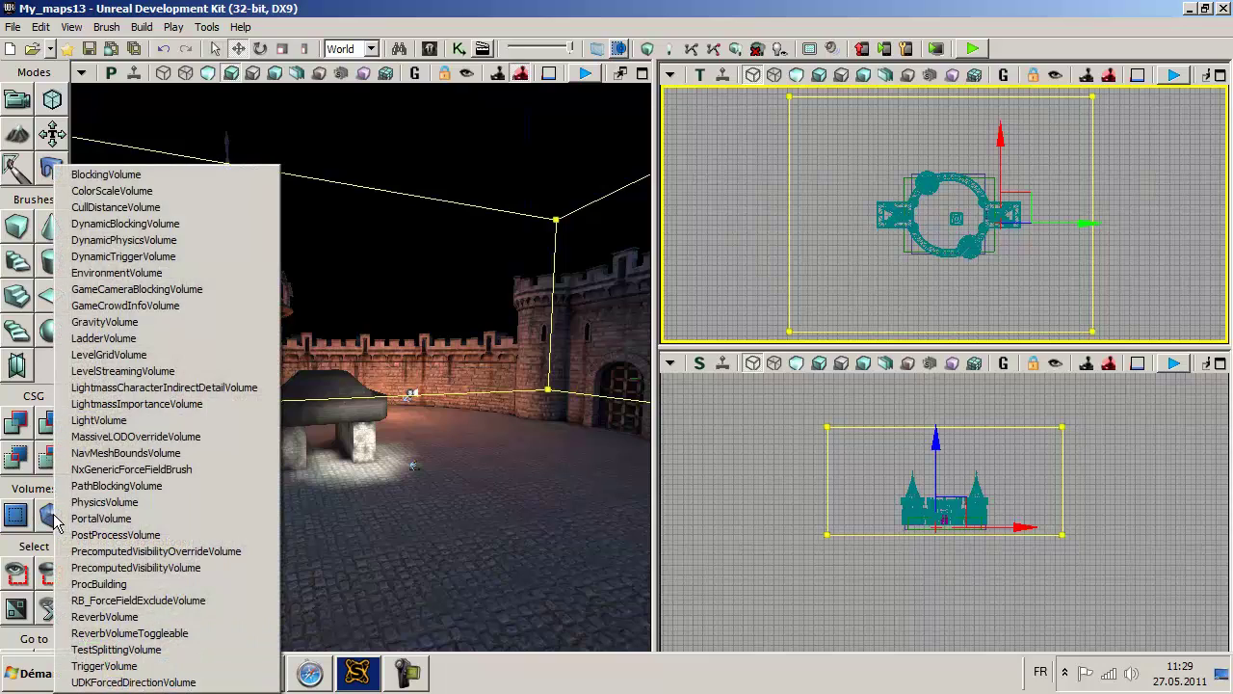
click(96, 411)
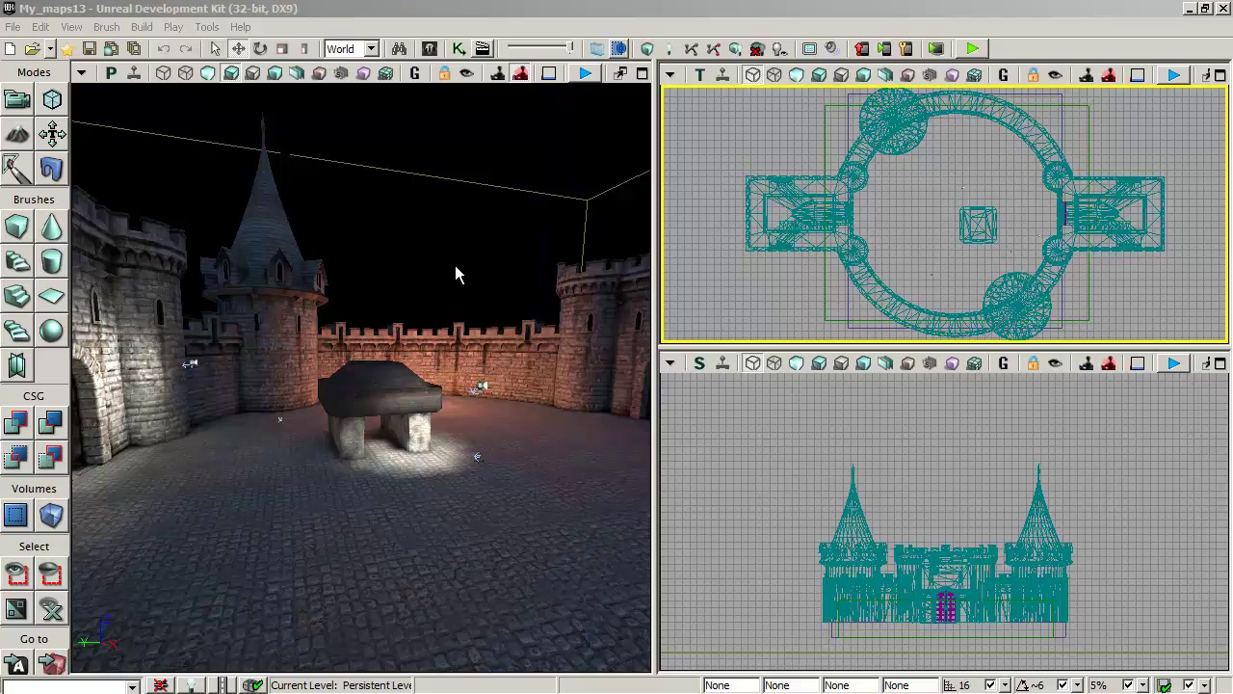
Pick DirectionalLight from Actor Classes and add one on the courtyard floor.
click(433, 46)
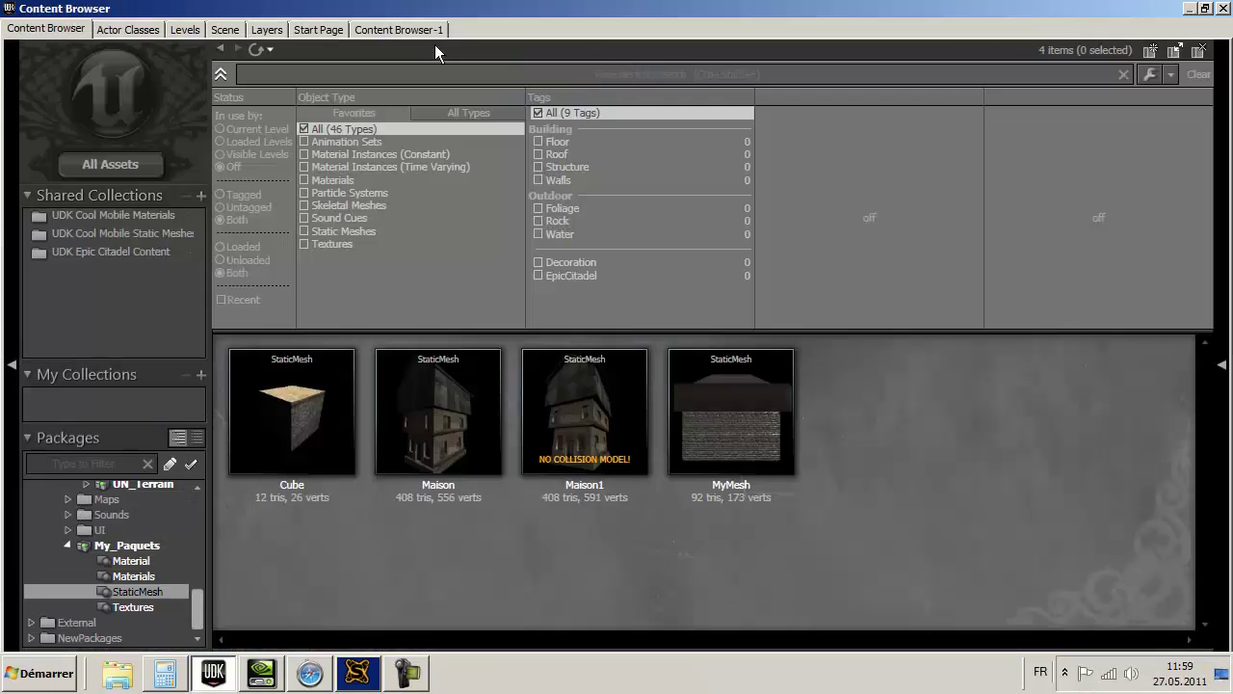
click(143, 36)
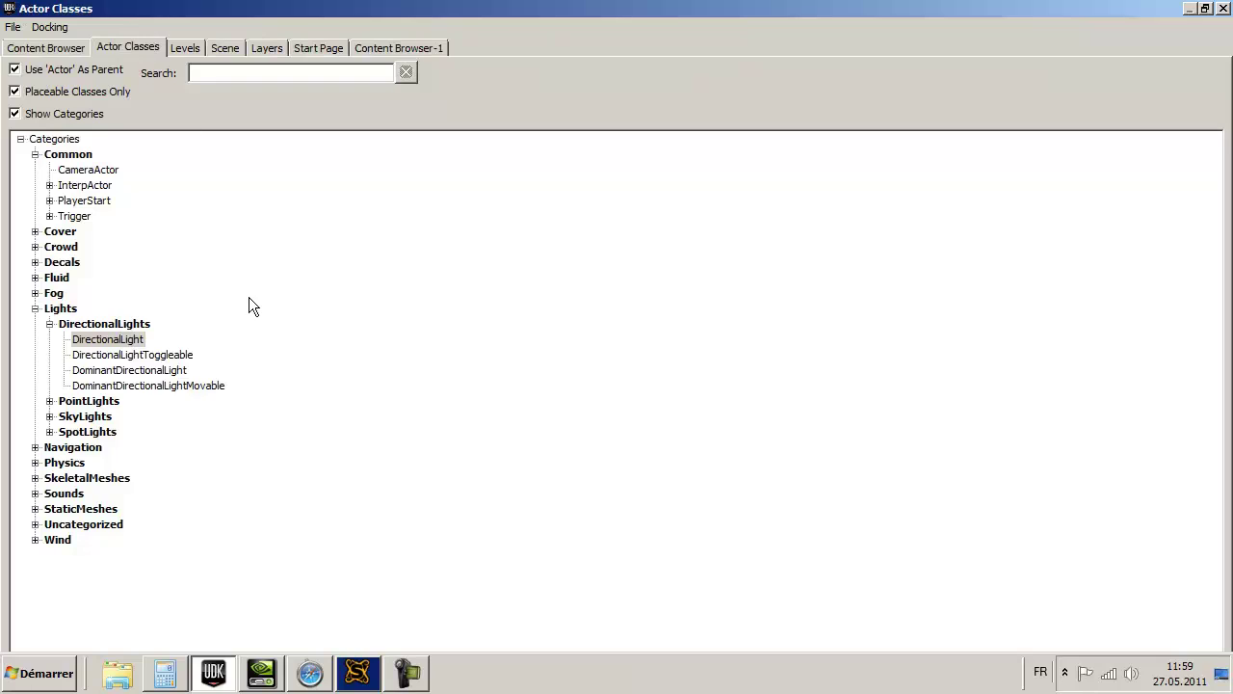
click(107, 341)
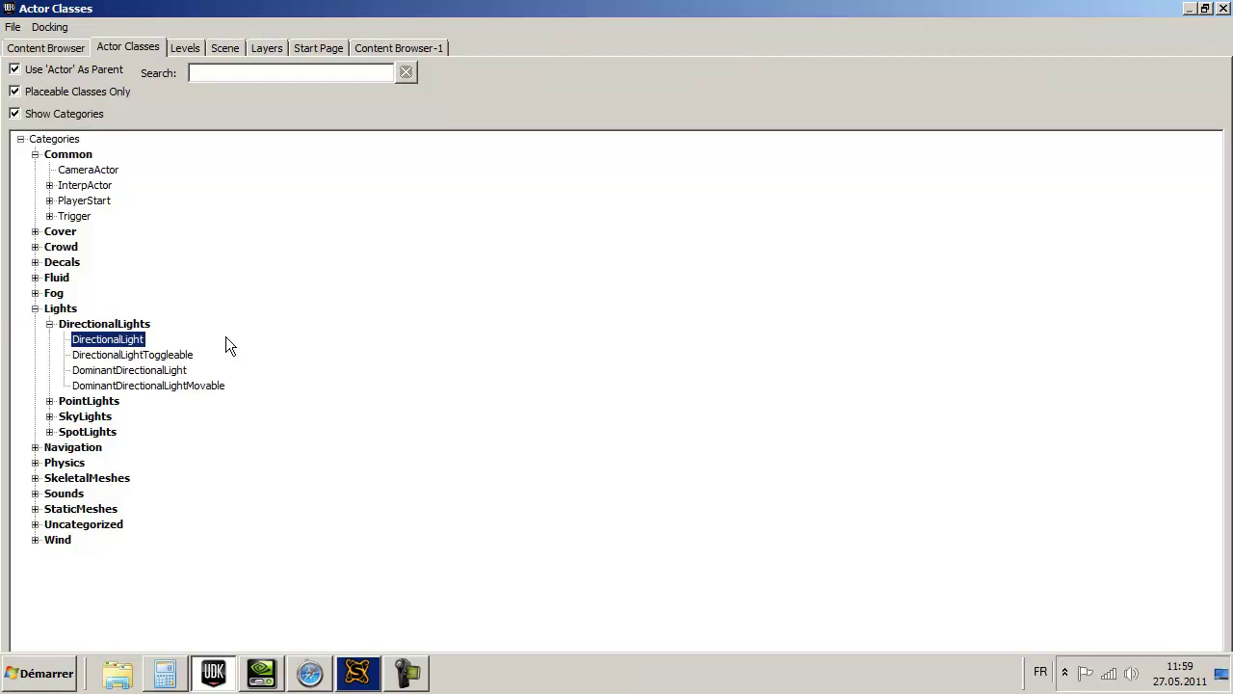
click(1224, 10)
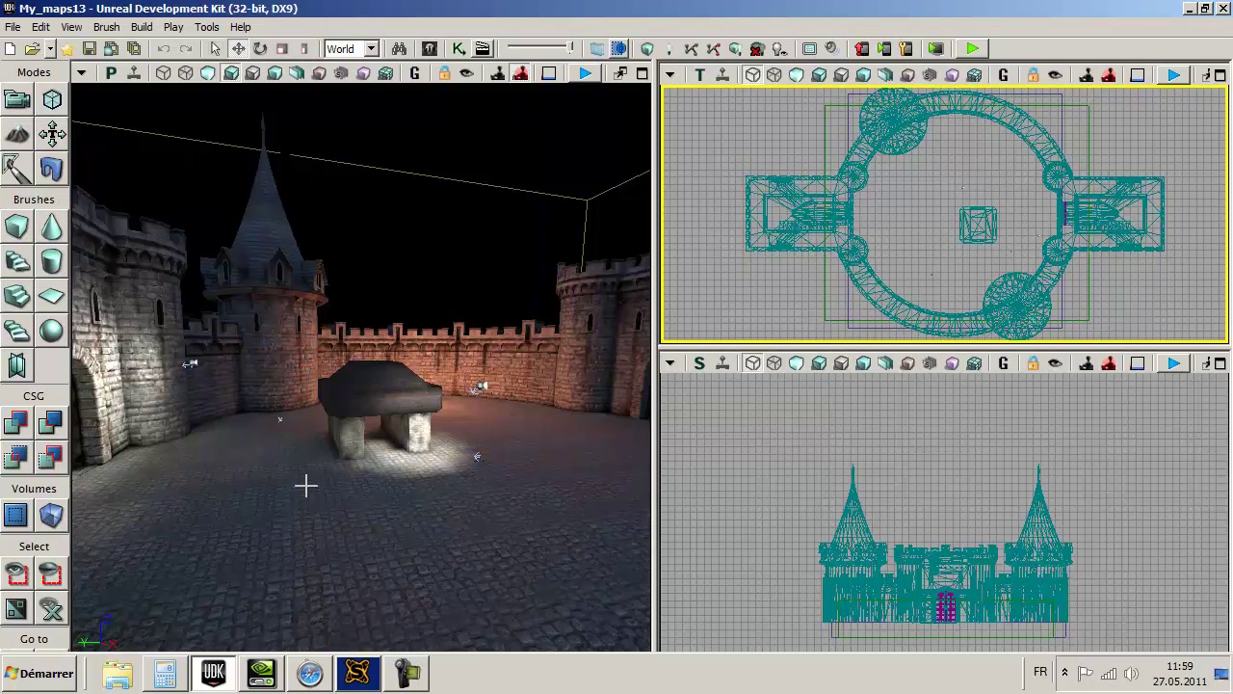
right_click(306, 487)
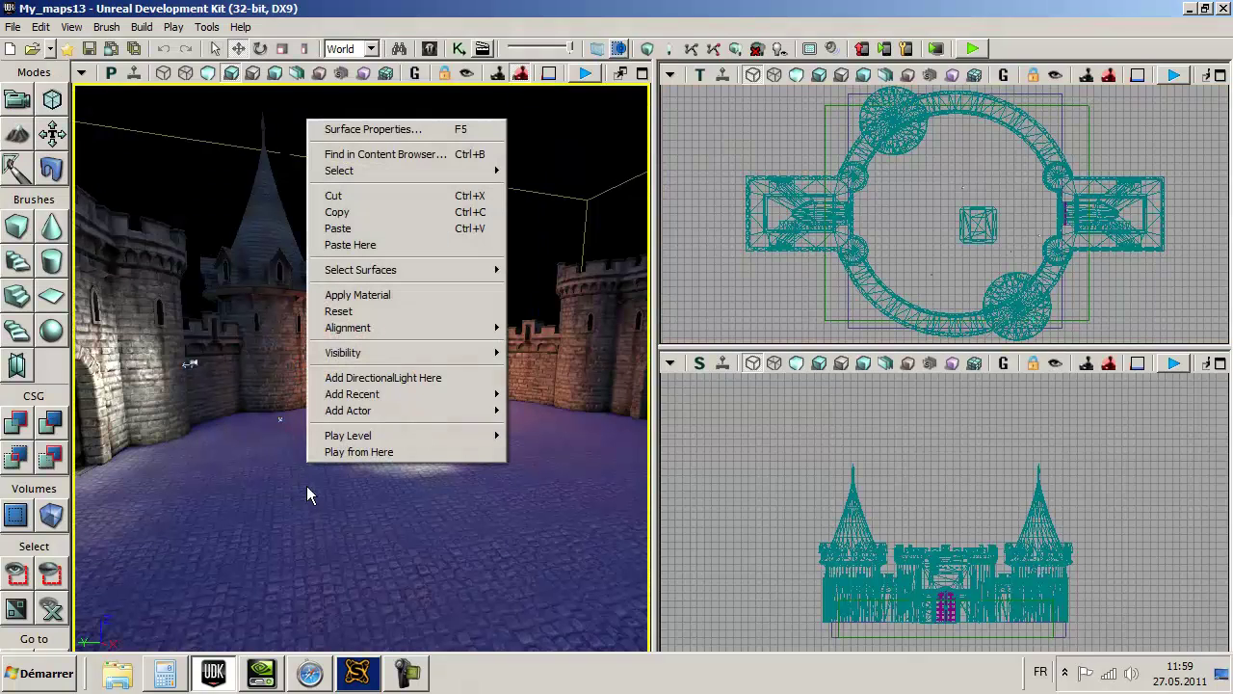
click(404, 377)
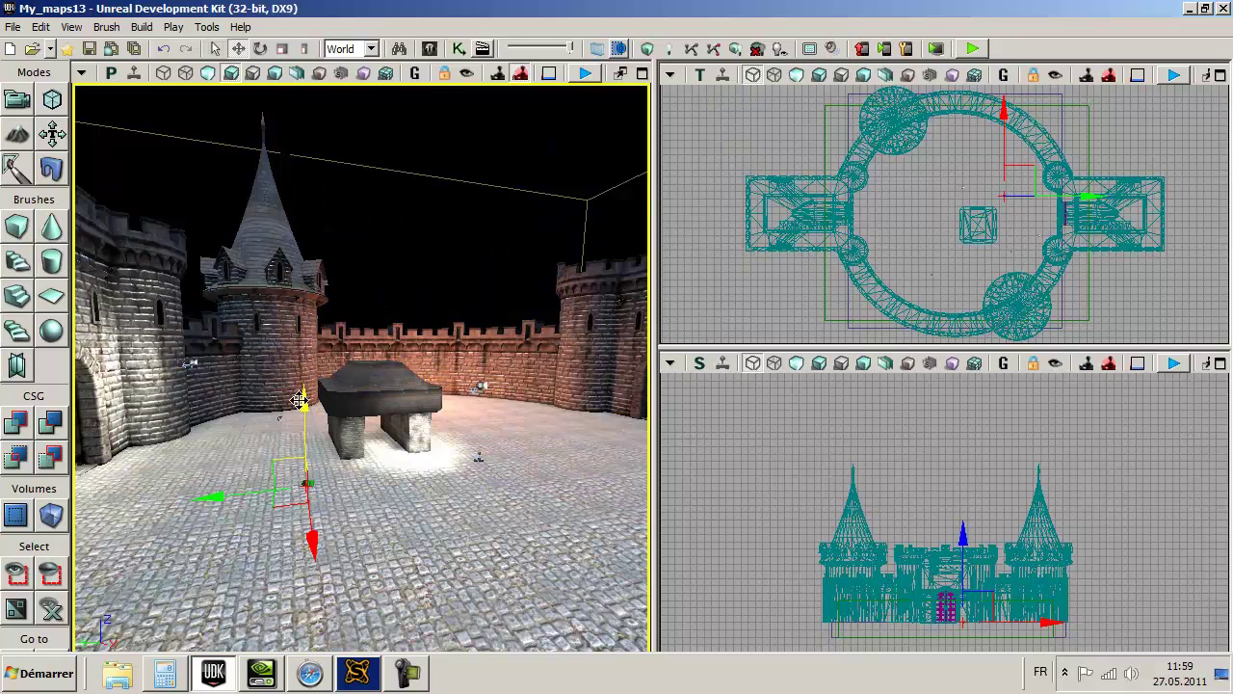
Raise the directional light high above the castle, centred over the courtyard.
drag(300, 401, 339, 154)
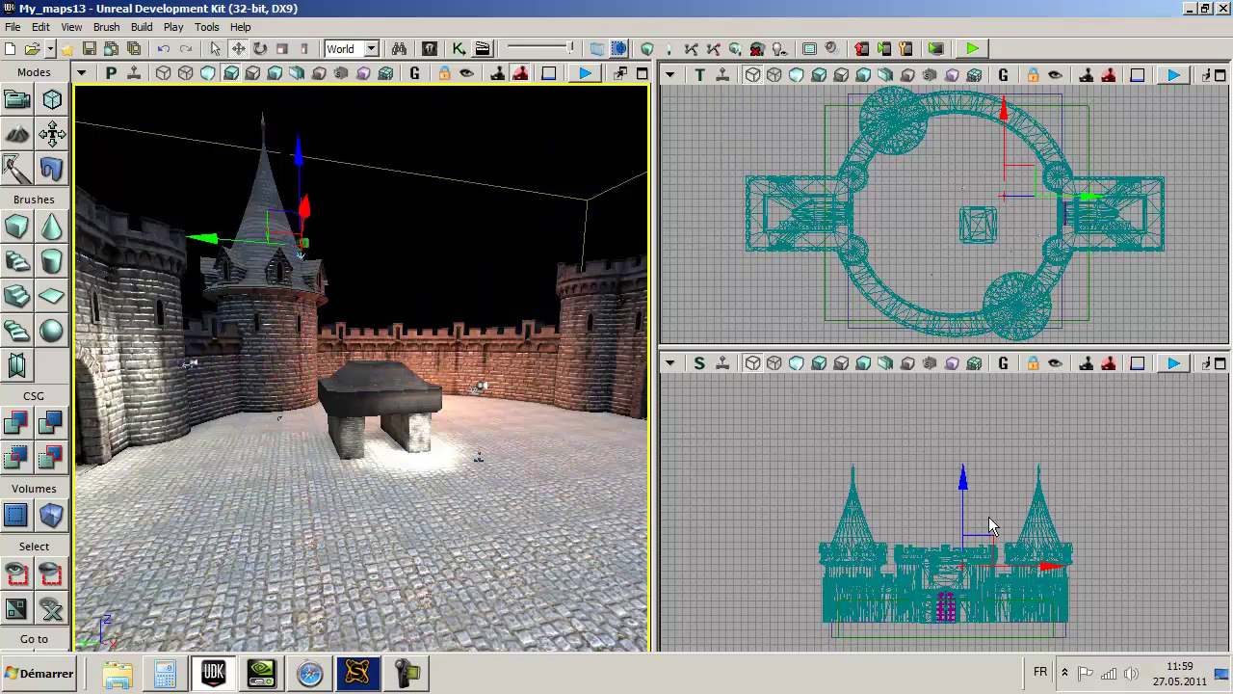
drag(964, 481, 958, 459)
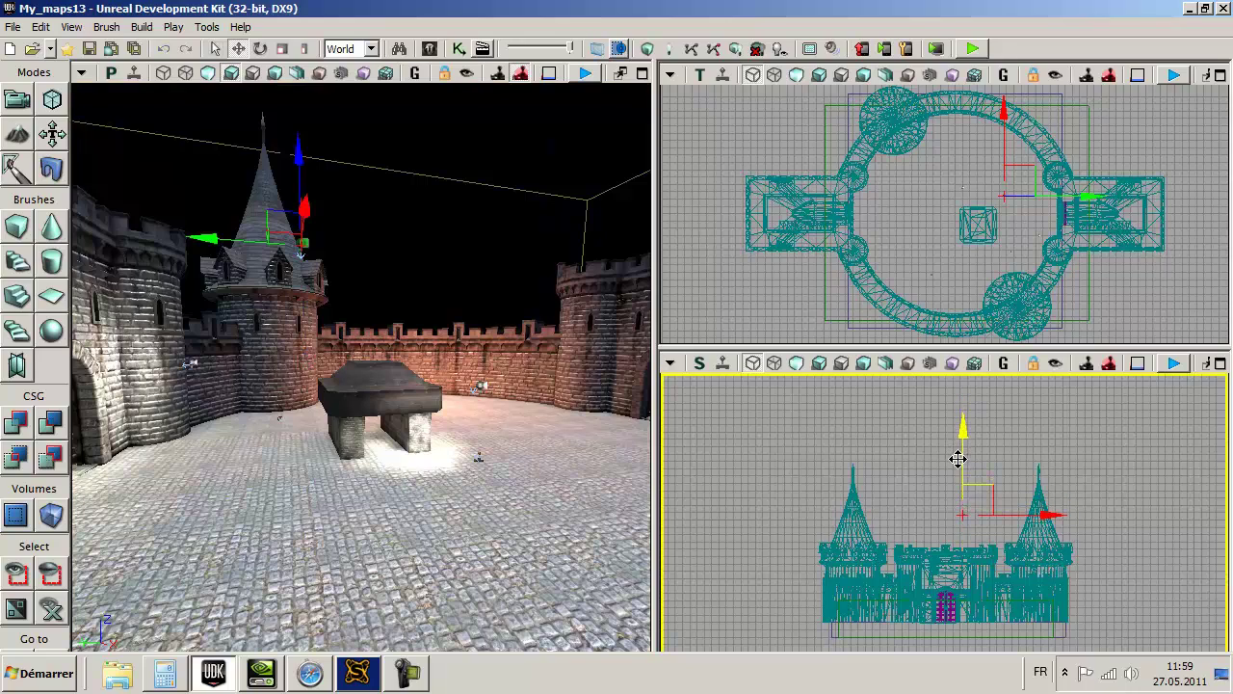
click(1038, 167)
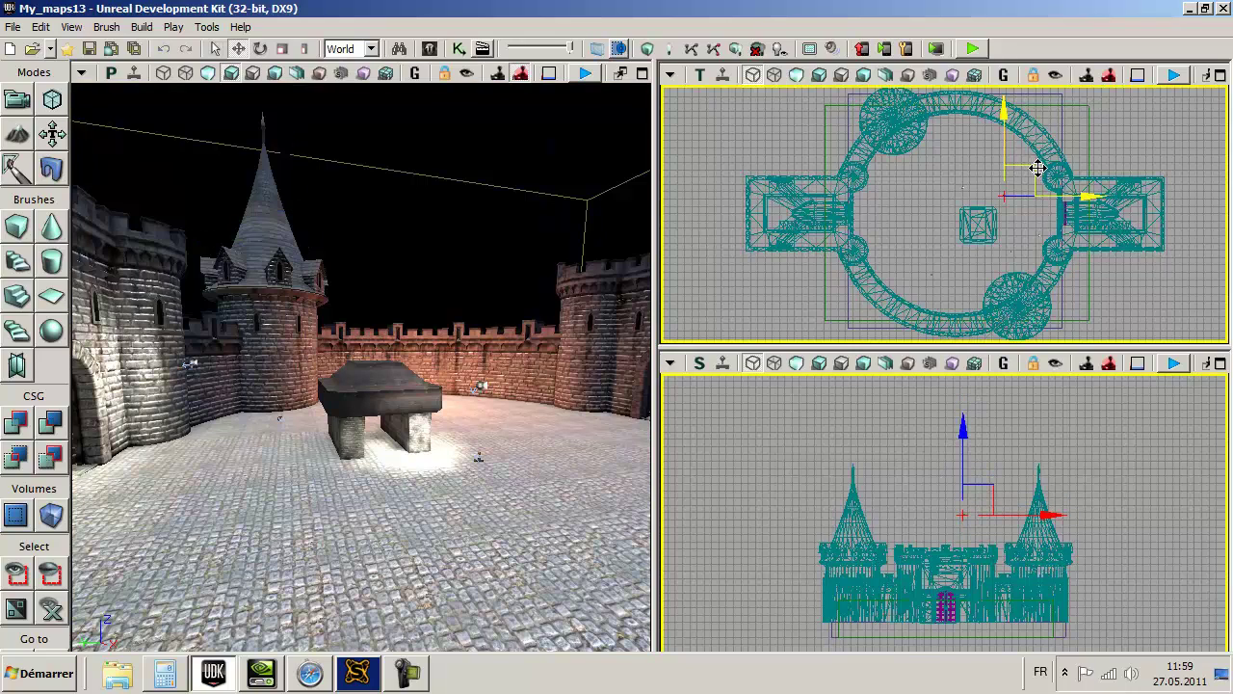
drag(1038, 168, 1031, 162)
drag(1034, 159, 1032, 157)
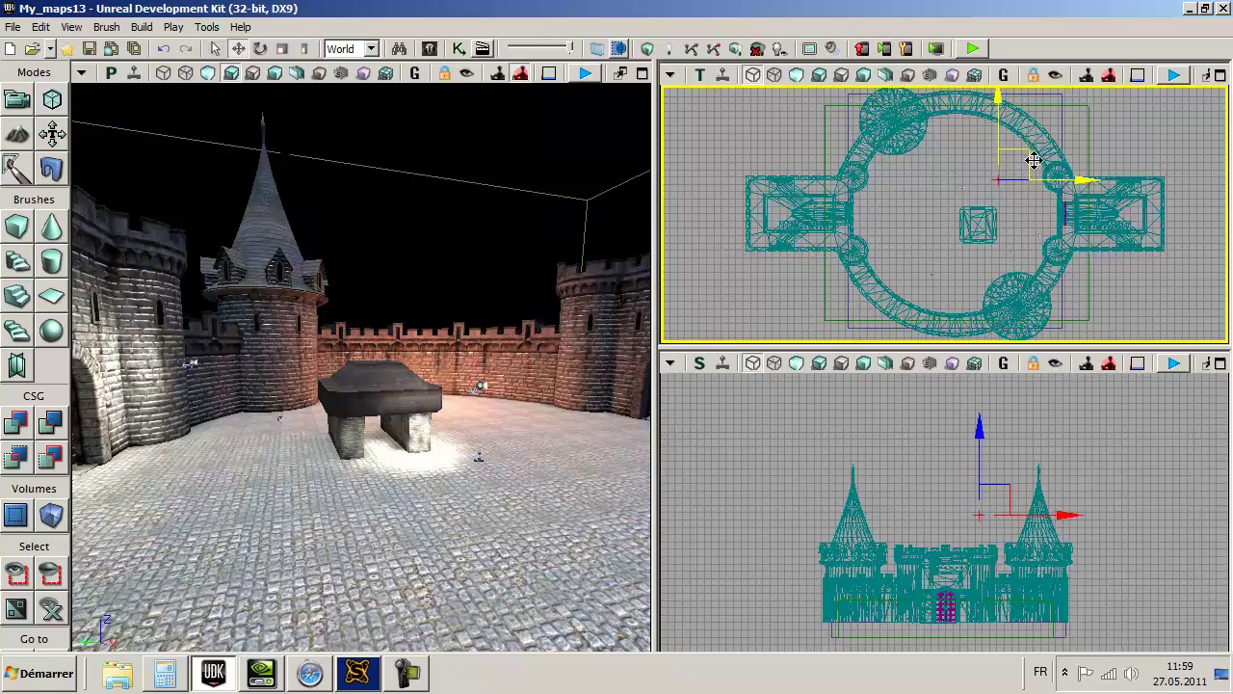
Tilt the directional light about -21.77° and maximize the perspective viewport.
click(260, 49)
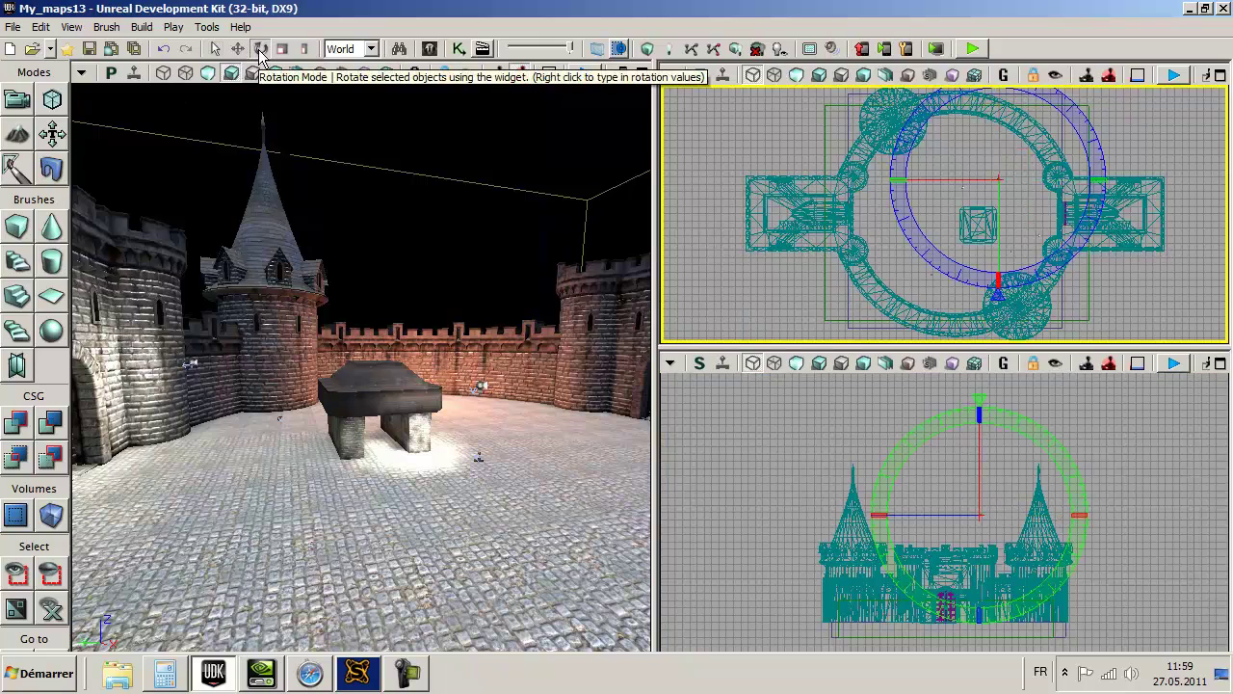
click(1060, 445)
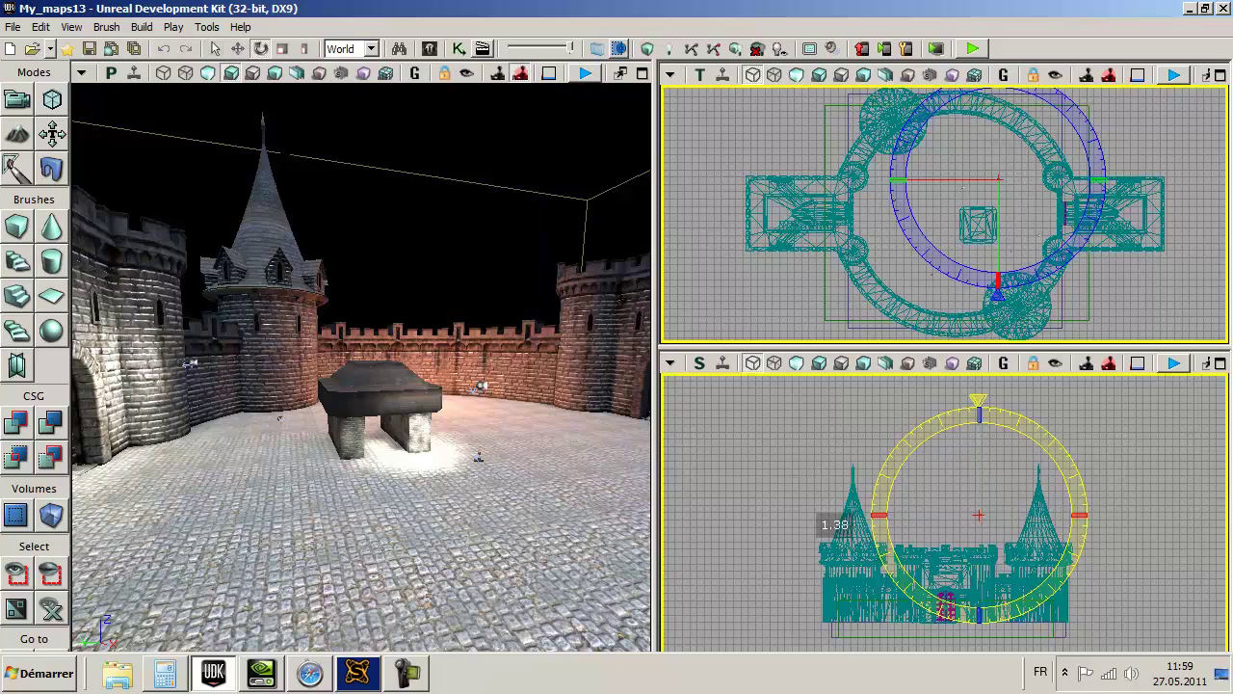
drag(981, 405, 1023, 408)
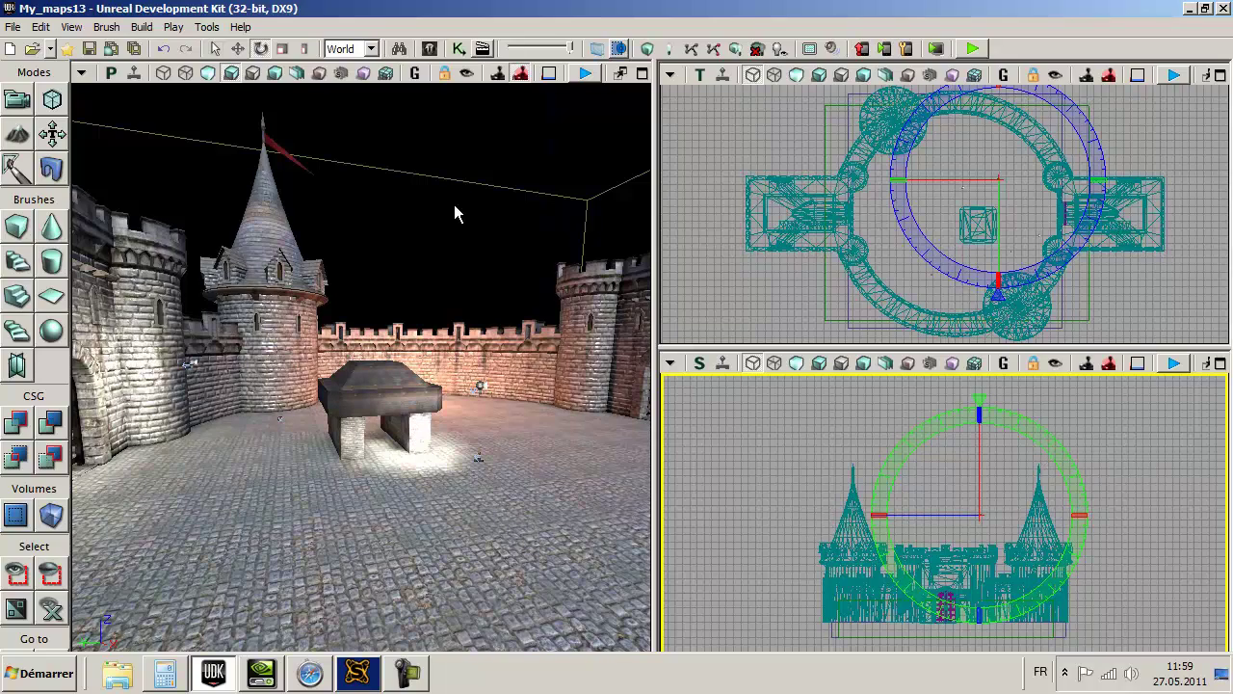
click(642, 74)
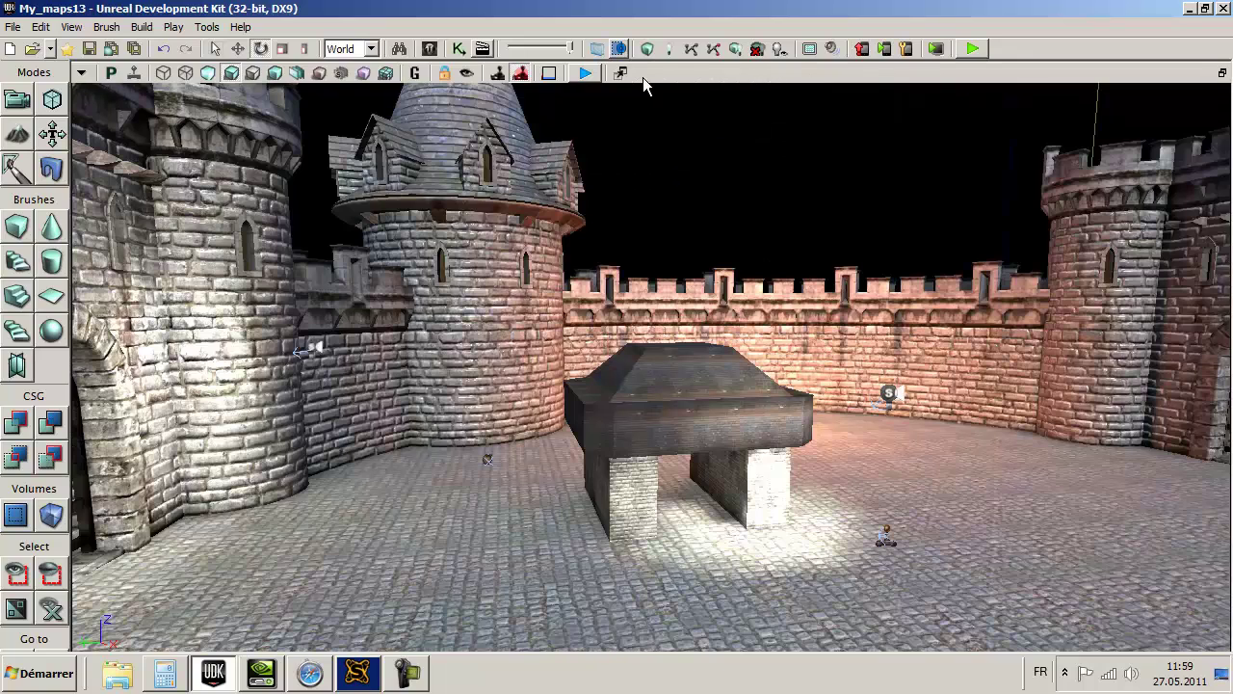
Rebuild all lighting with the new directional light, then open Find Actors.
click(738, 49)
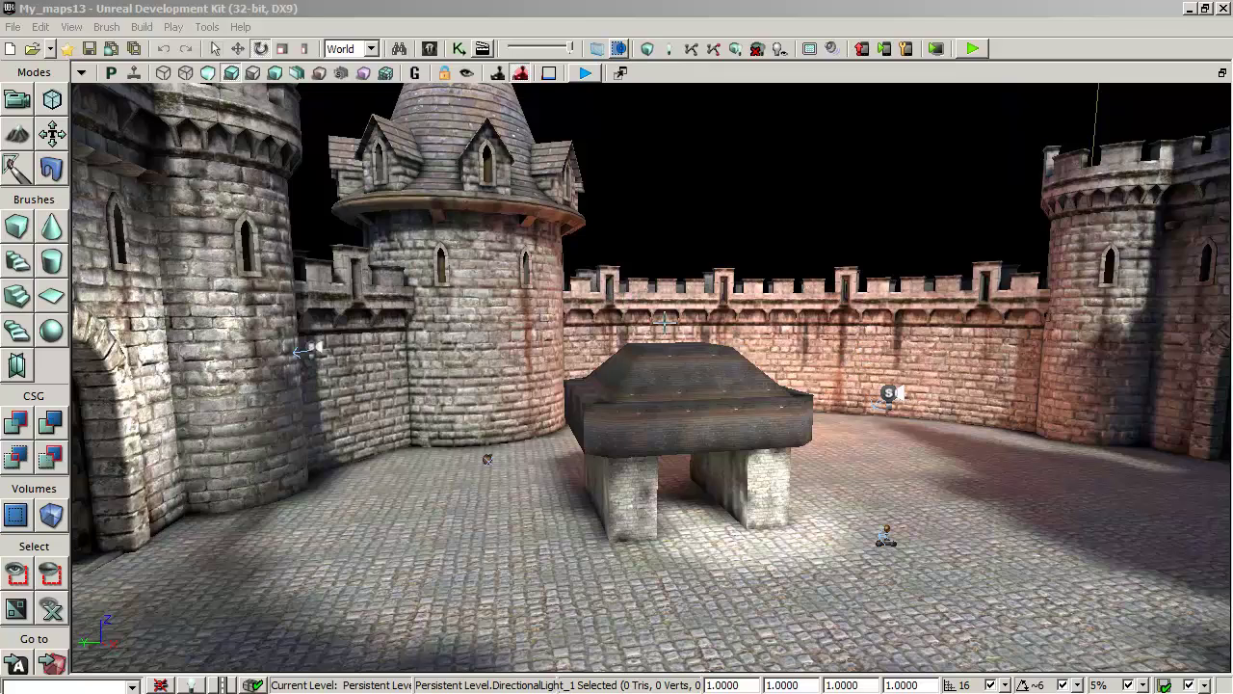
click(400, 51)
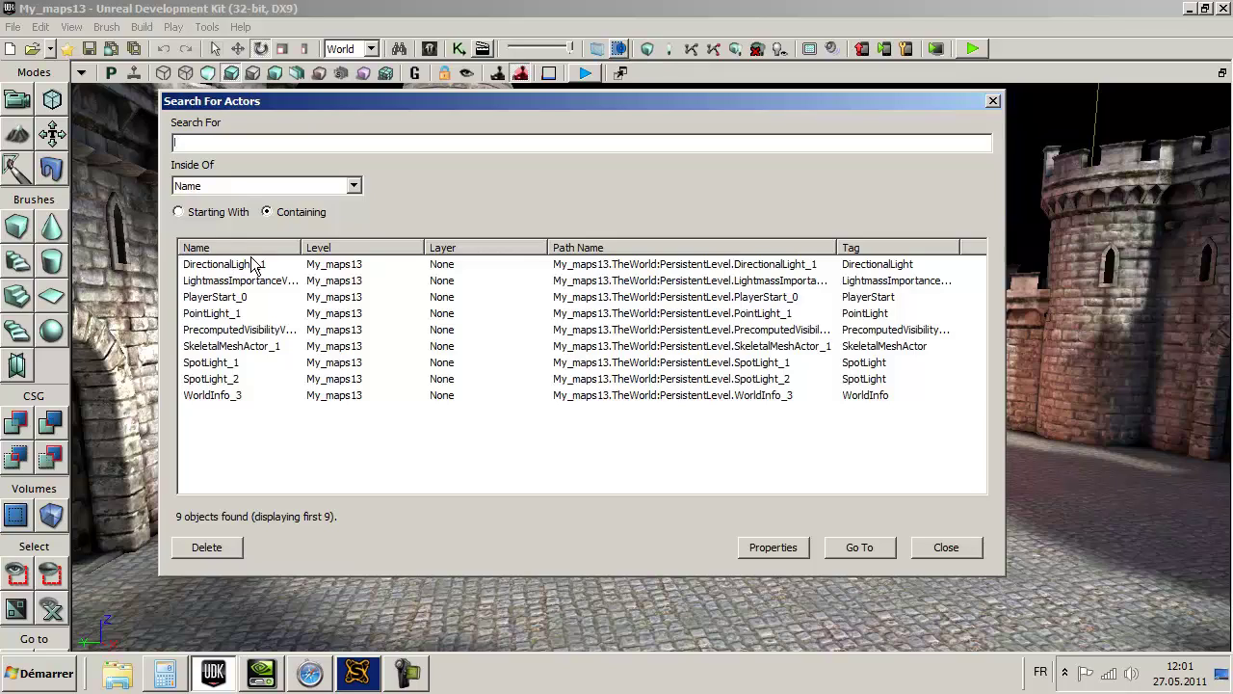
Delete PointLight_1, SpotLight_1 and SpotLight_2, then open DirectionalLight_1's properties.
click(223, 316)
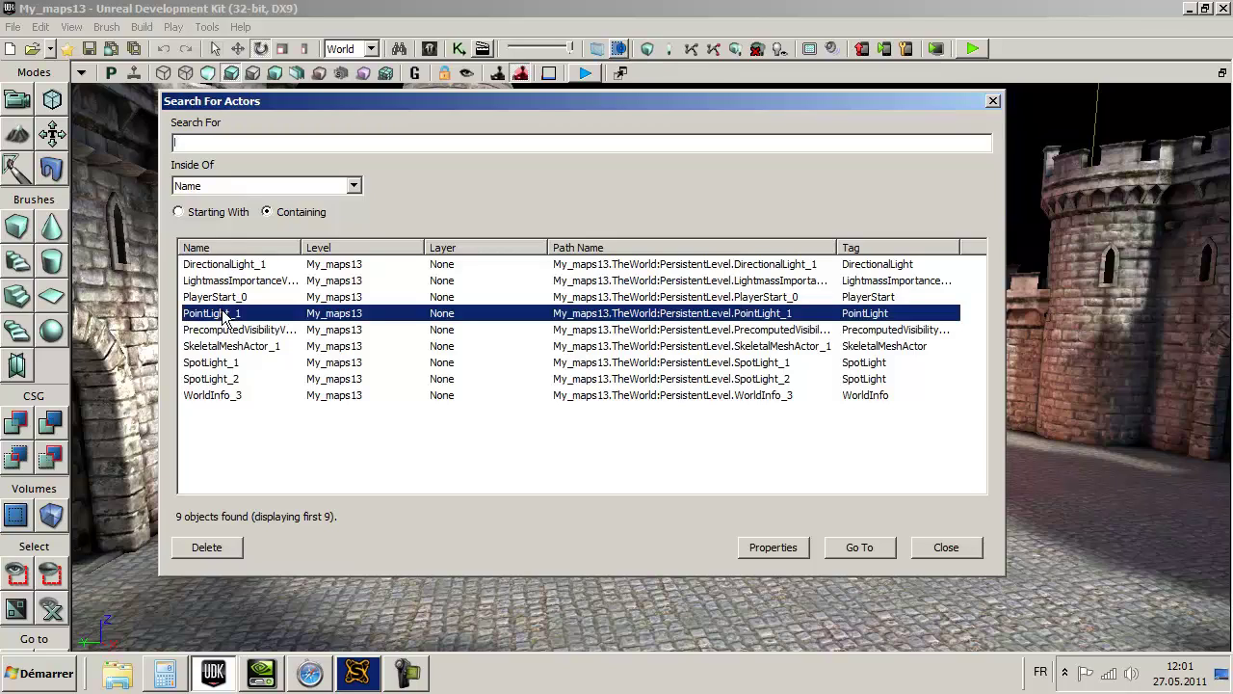
click(238, 557)
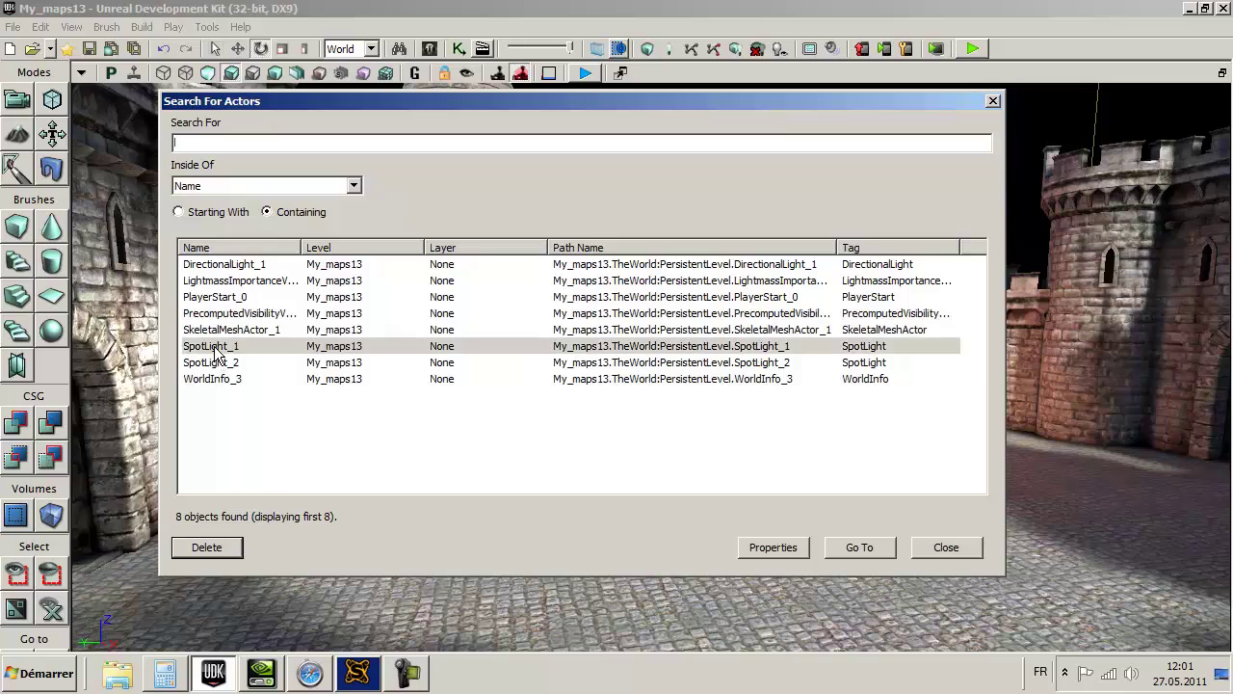
click(216, 348)
click(212, 549)
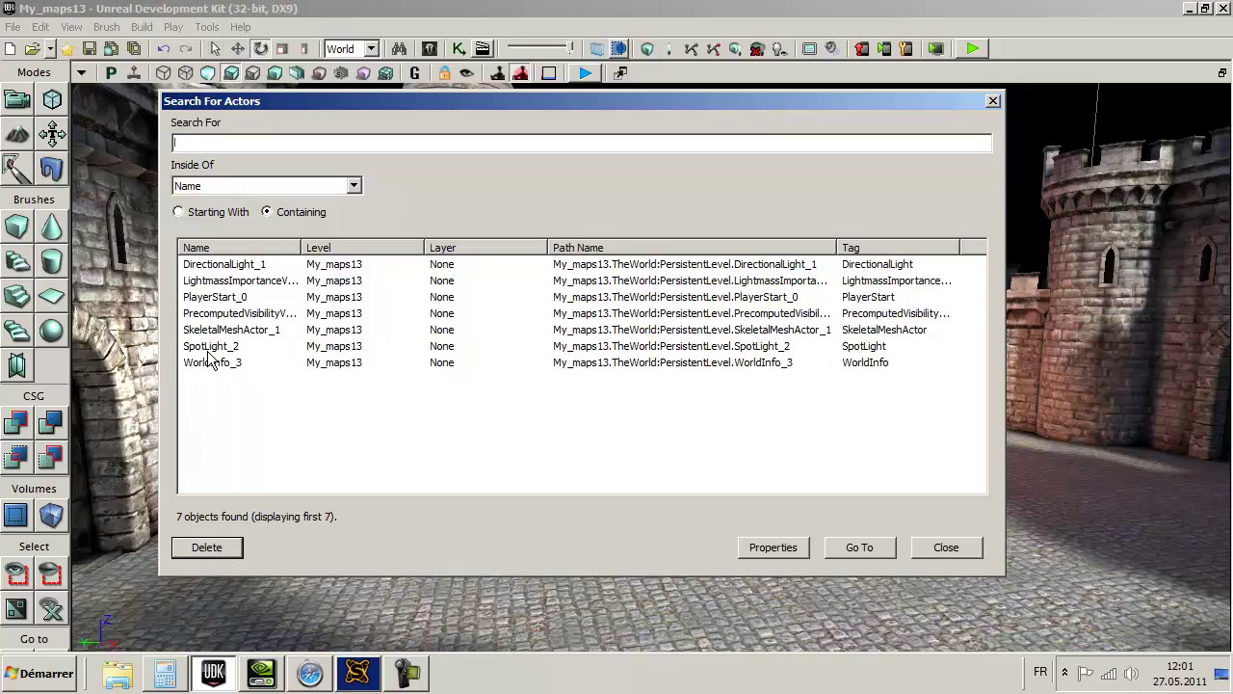
click(210, 349)
click(225, 547)
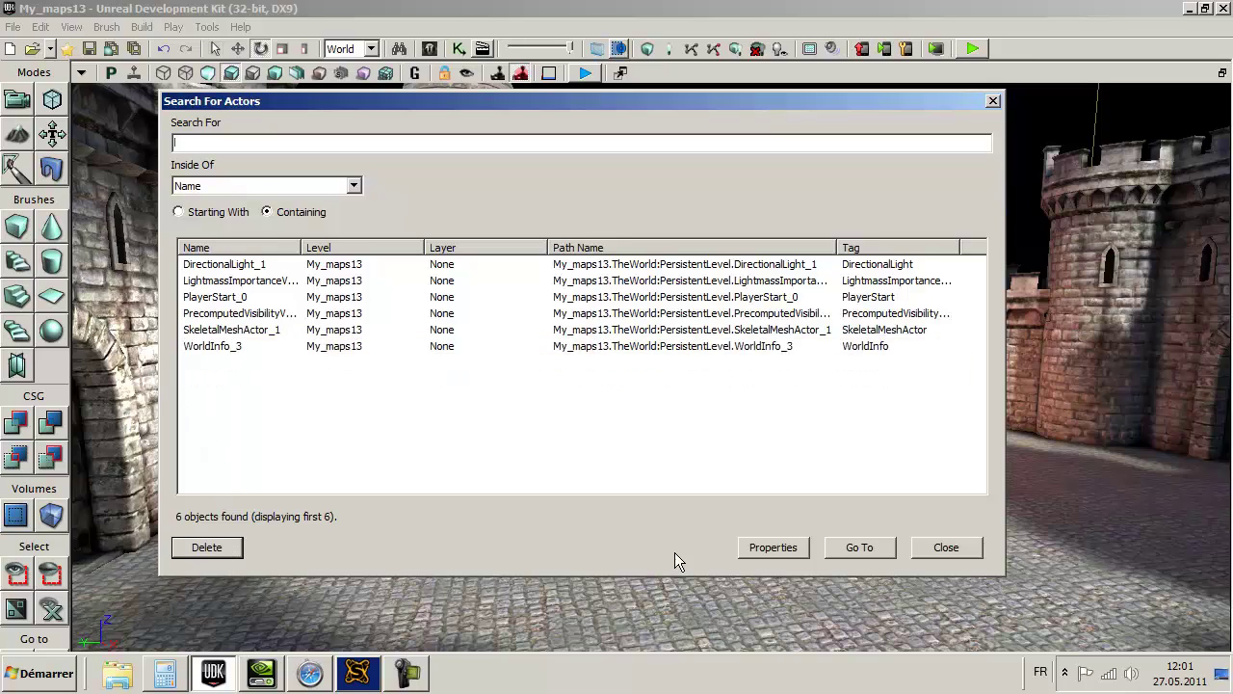
click(944, 547)
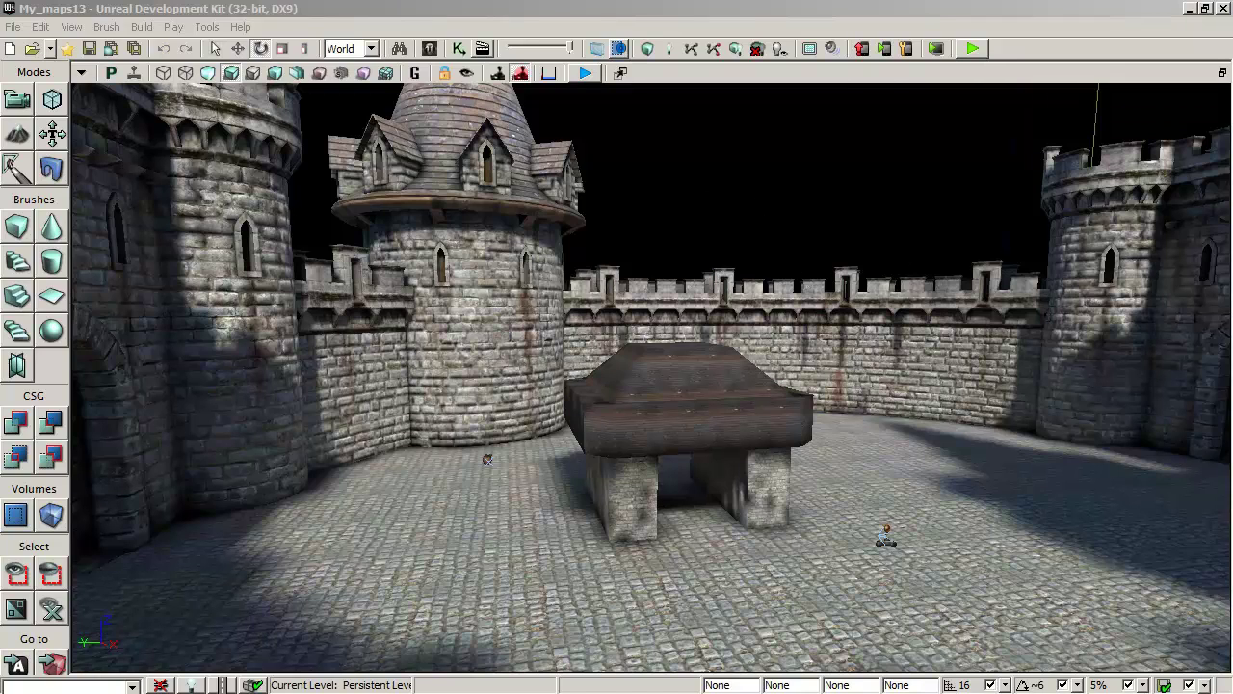
key(F4)
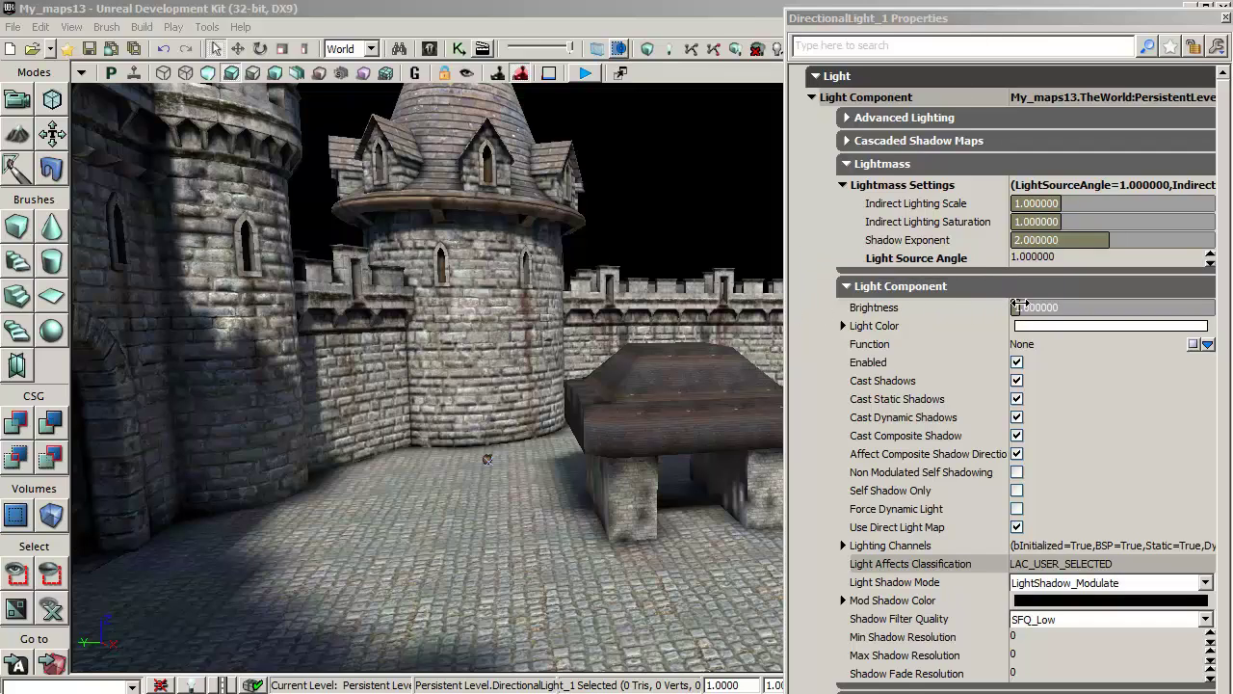
Tint the directional light a paler blue by lowering its colour saturation from 0.57 to 0.34.
drag(1021, 306, 1020, 306)
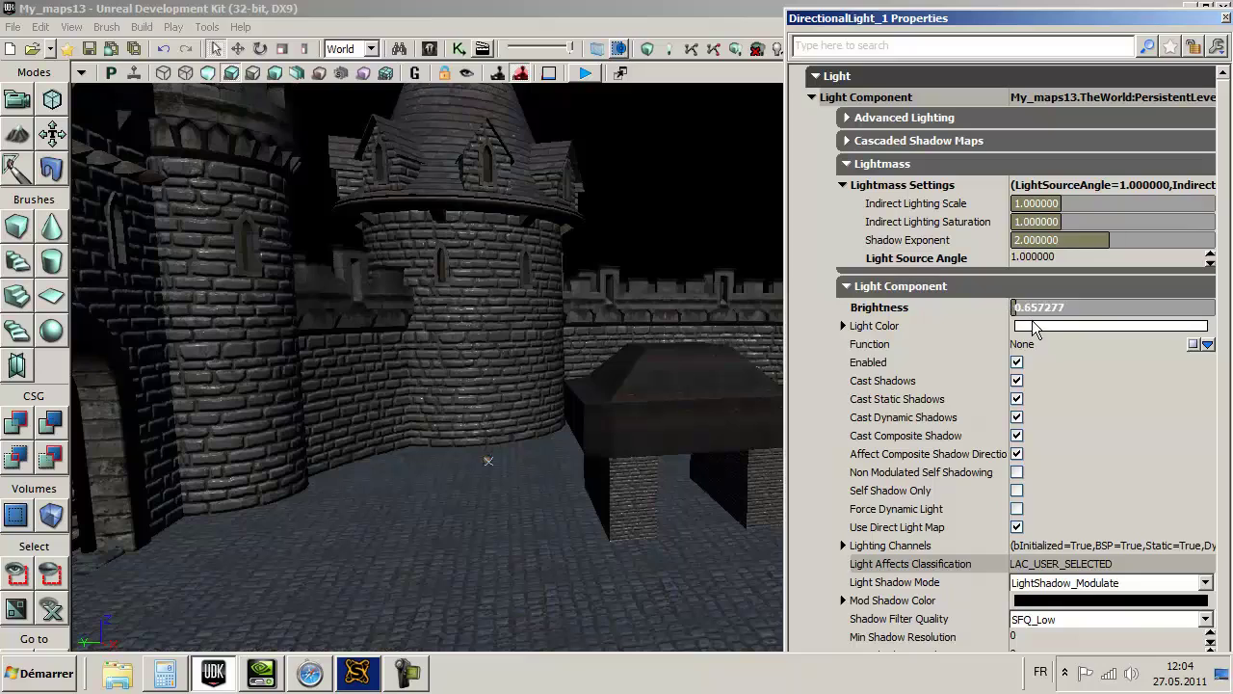
click(1040, 328)
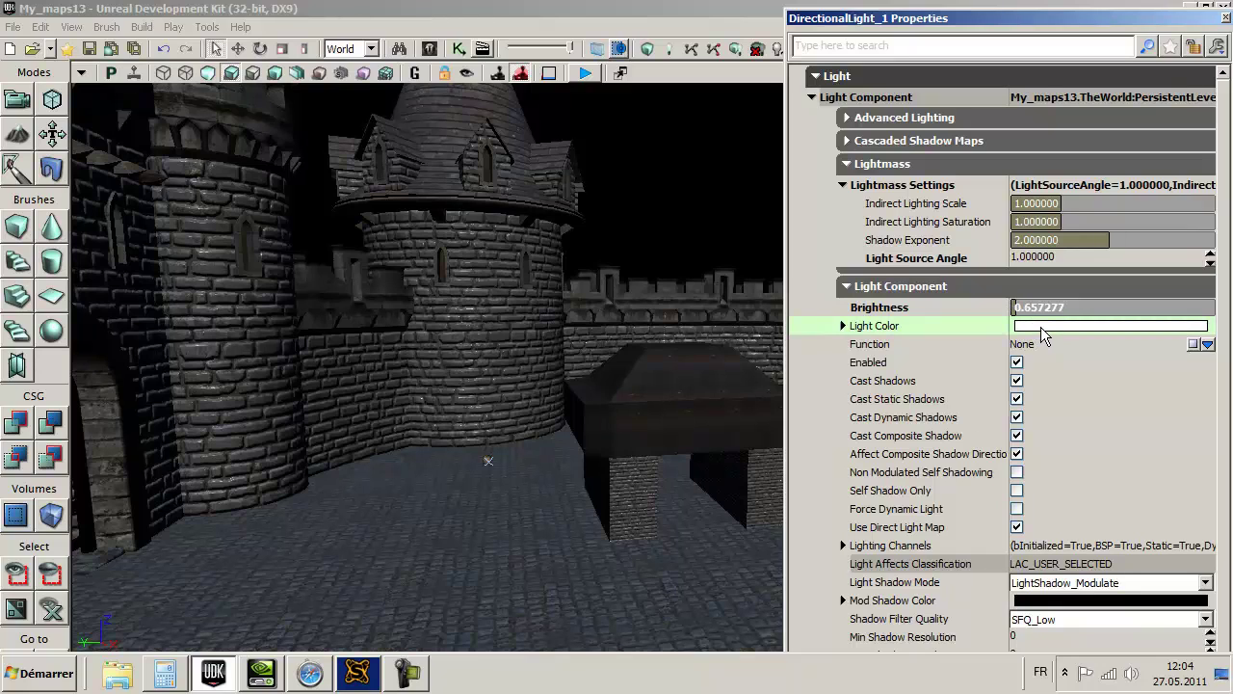
double_click(1041, 326)
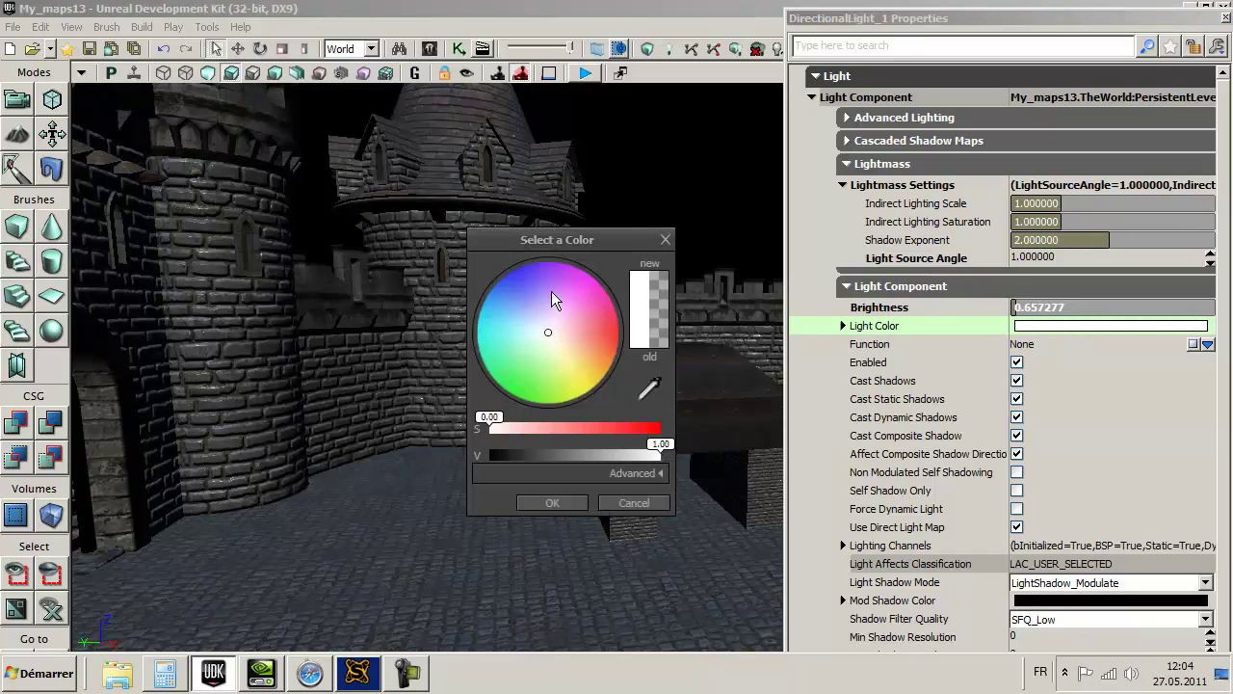
click(524, 300)
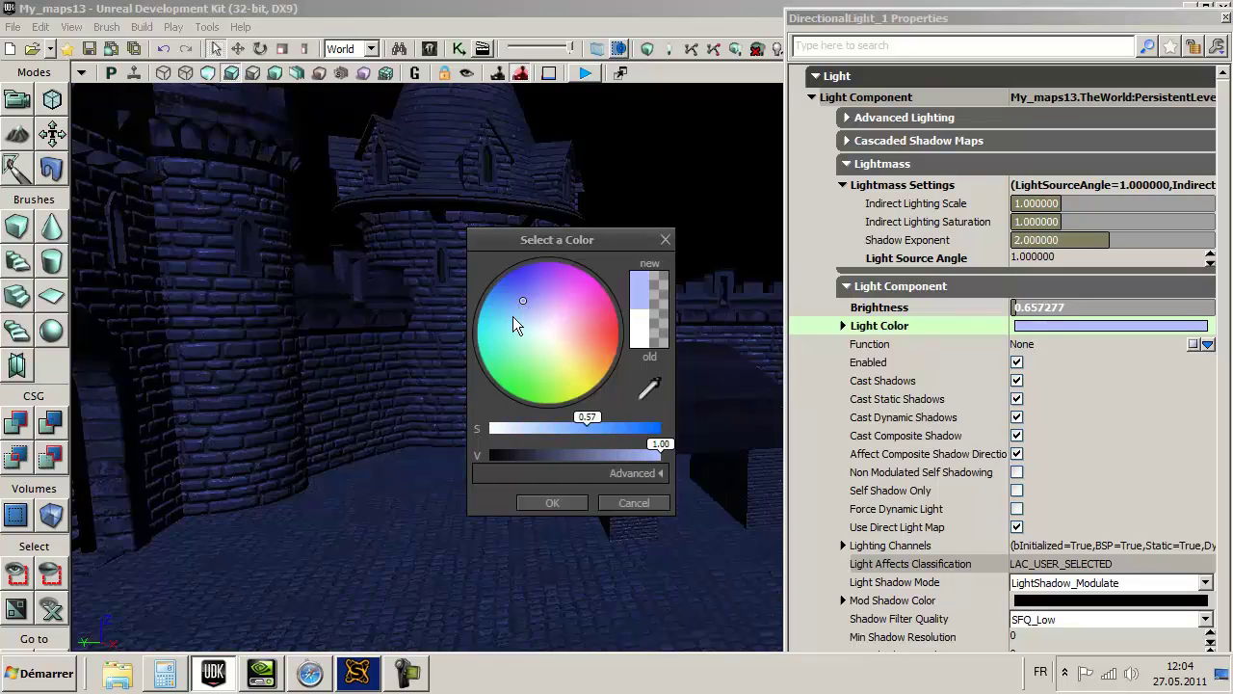
drag(586, 417, 549, 423)
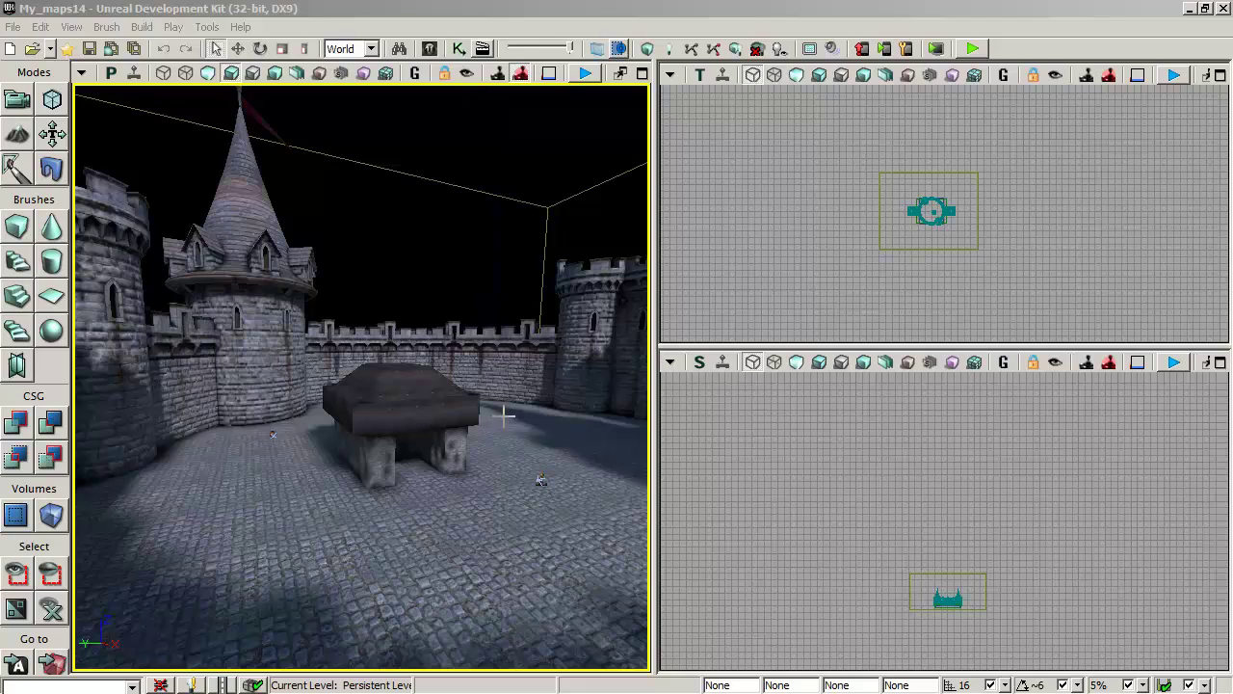
In the Content Browser, list the meshes of the E3_Demo package.
click(431, 49)
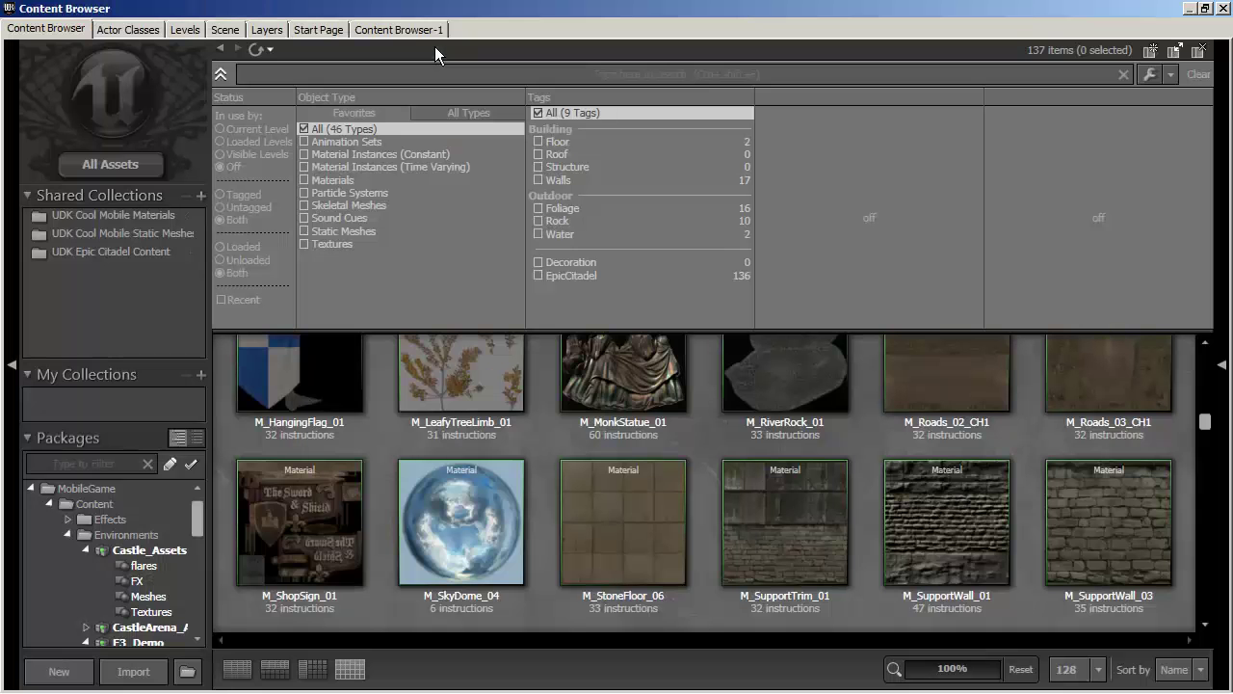
drag(197, 520, 197, 505)
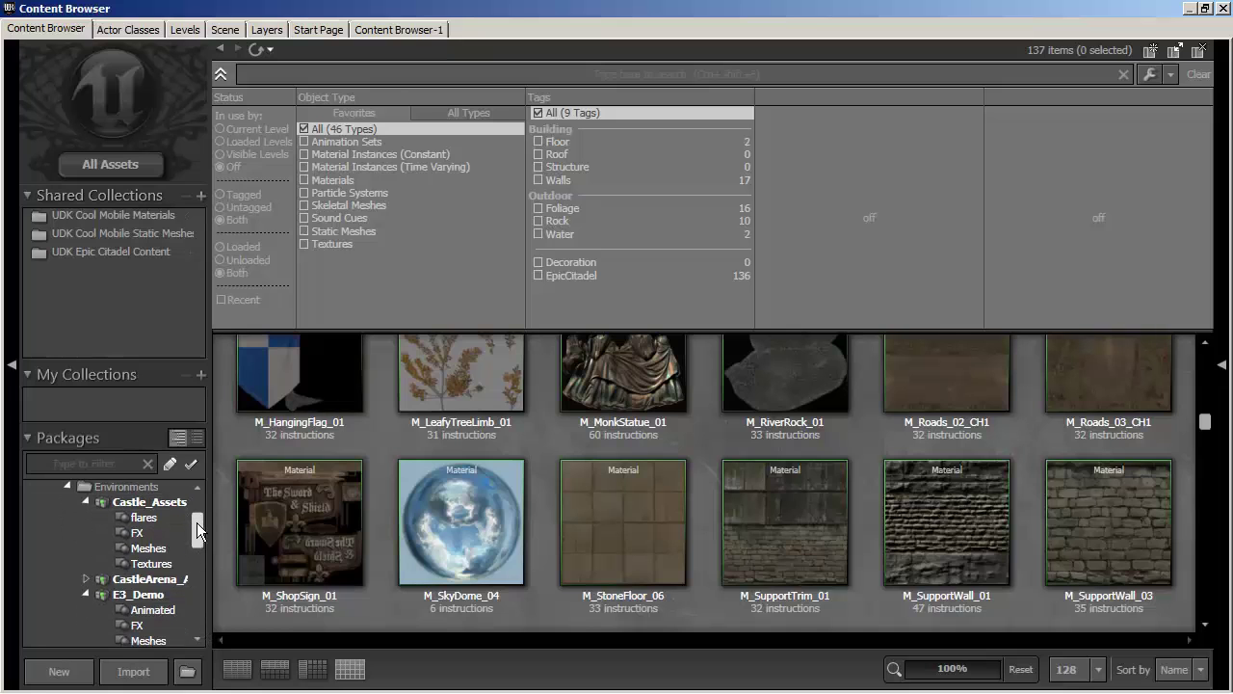
right_click(89, 505)
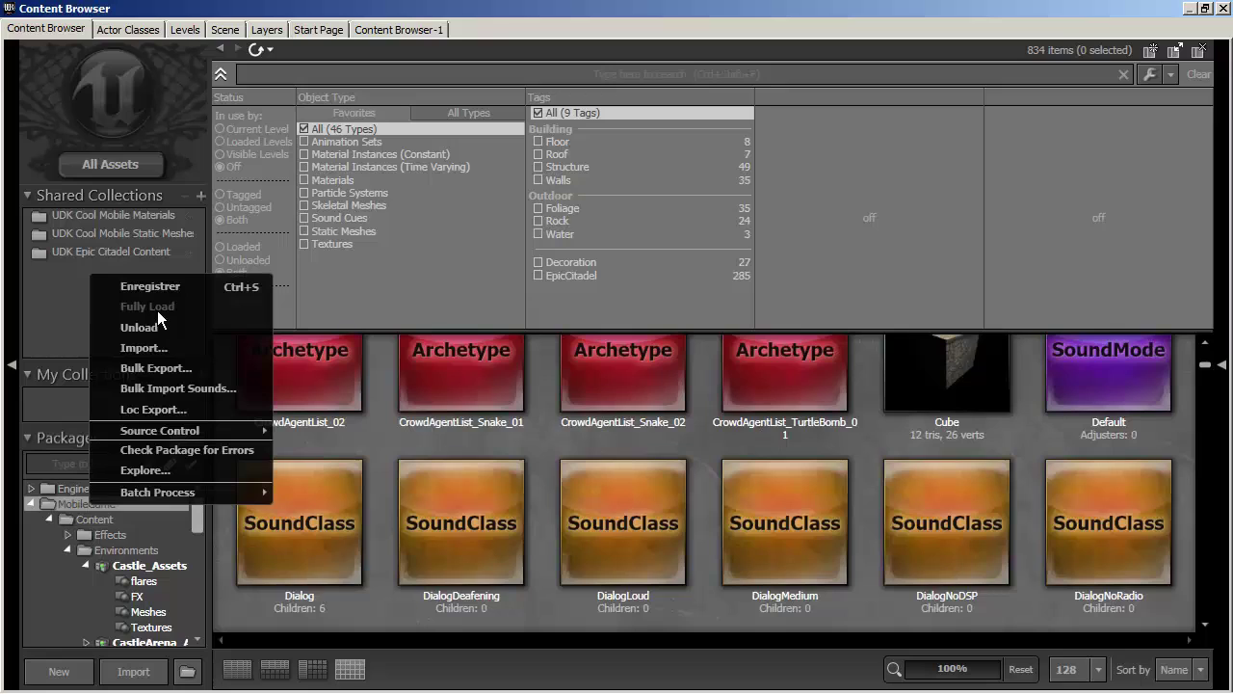
click(407, 291)
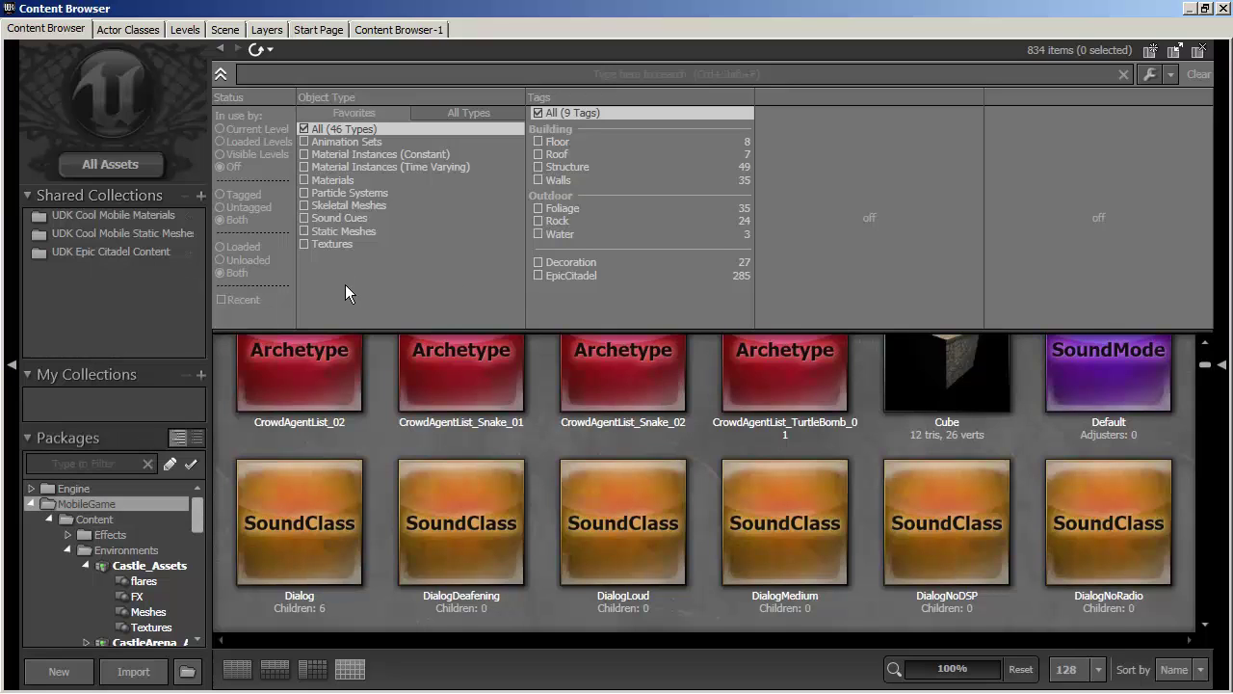
drag(195, 508, 196, 537)
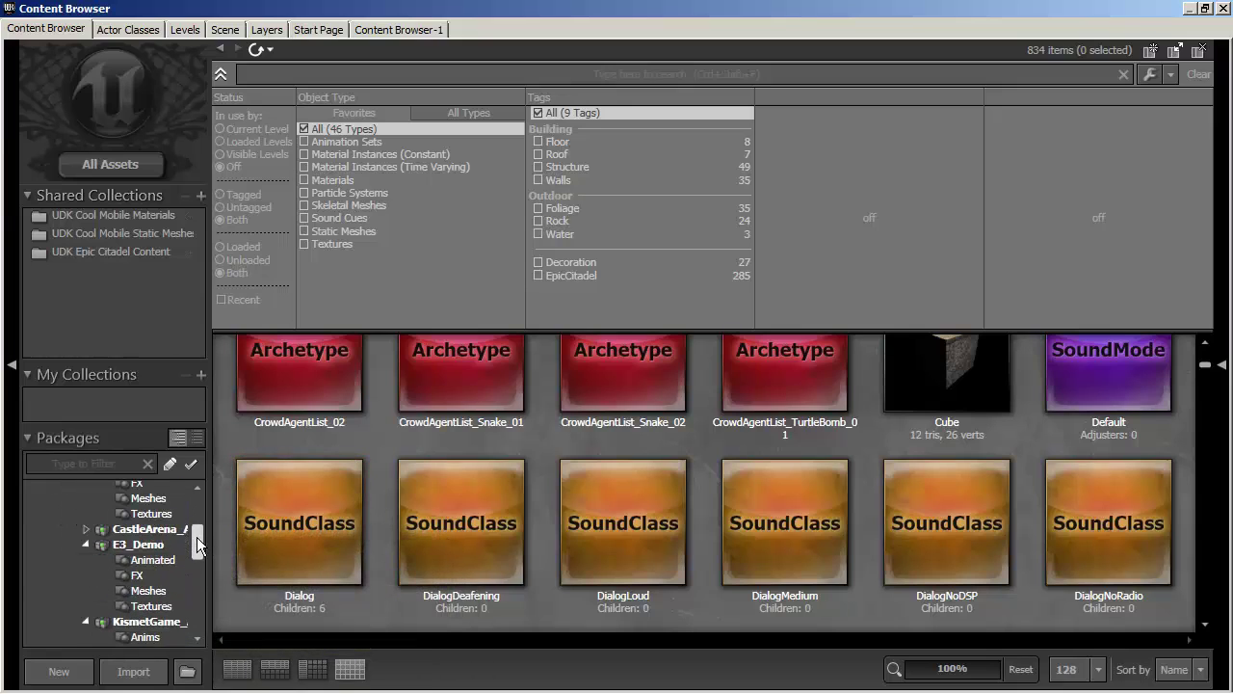
click(154, 591)
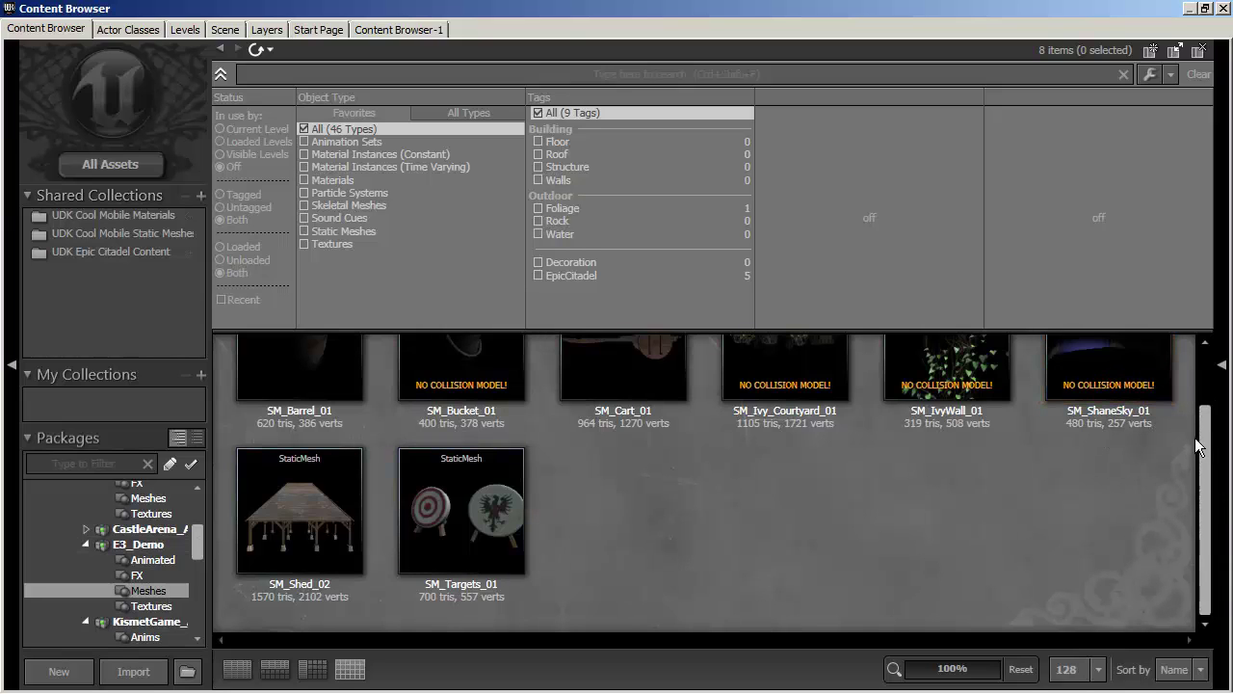
Preview SM_ShaneSky_01 in the Static Mesh Editor from inside the dome, then close both windows.
drag(1198, 447, 1202, 361)
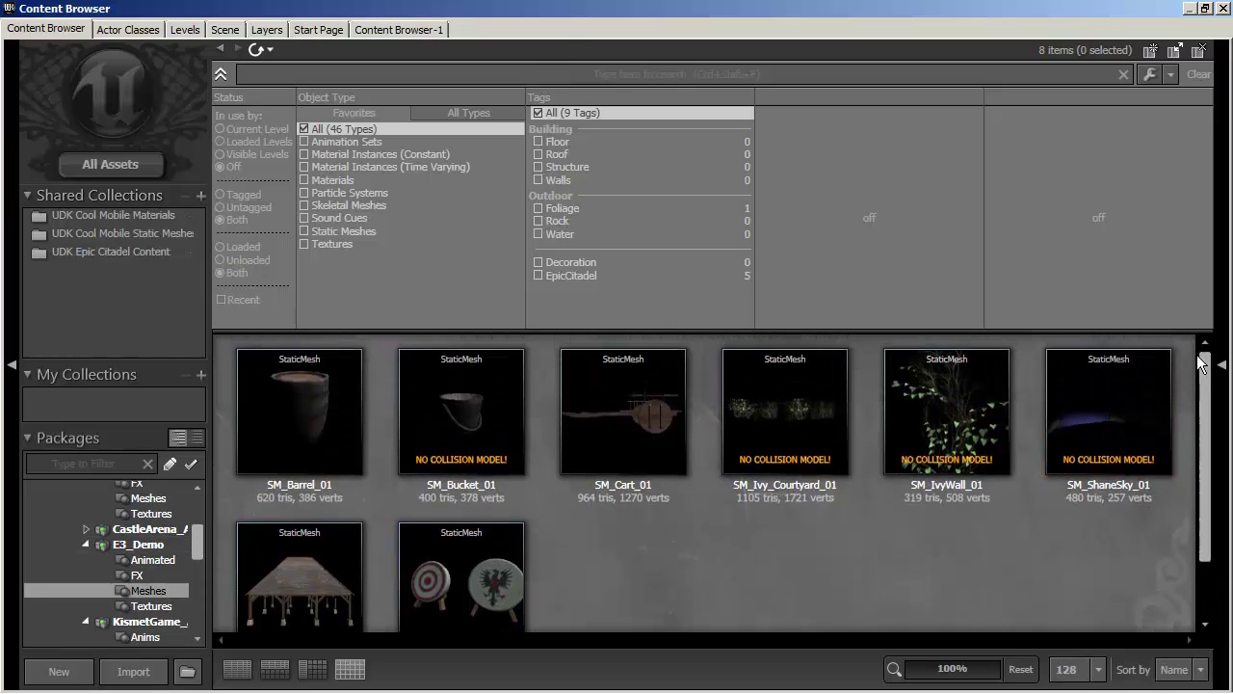
click(1086, 432)
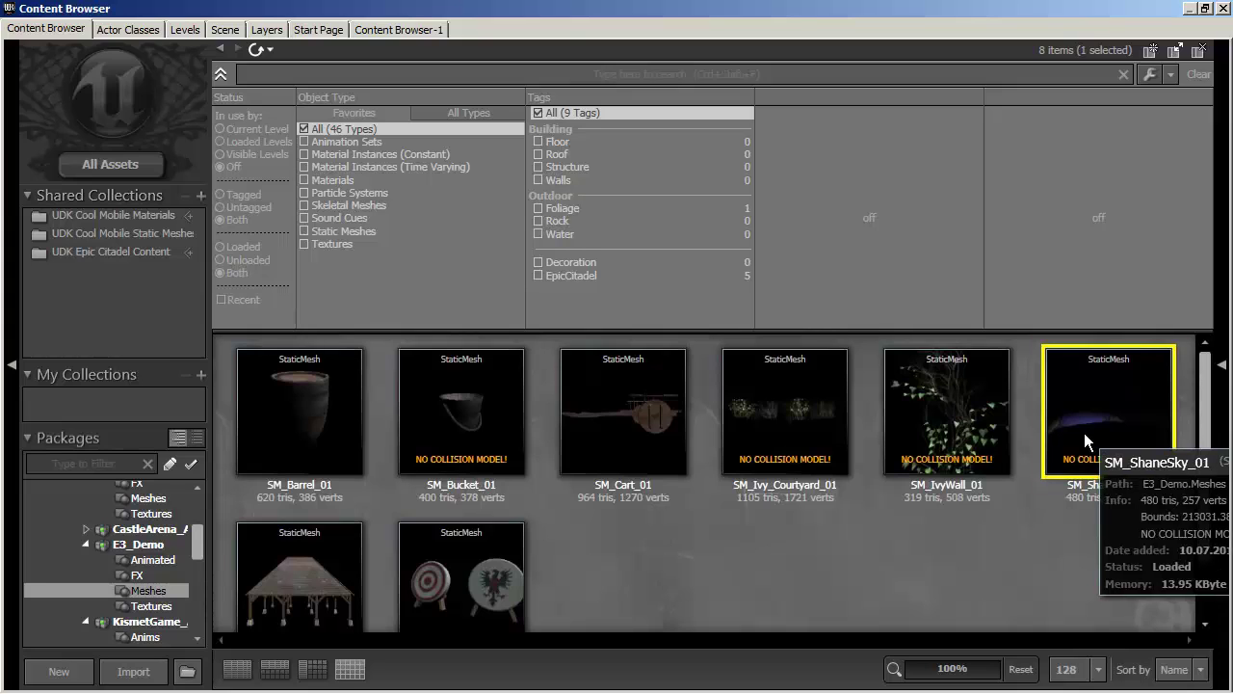
right_click(1084, 440)
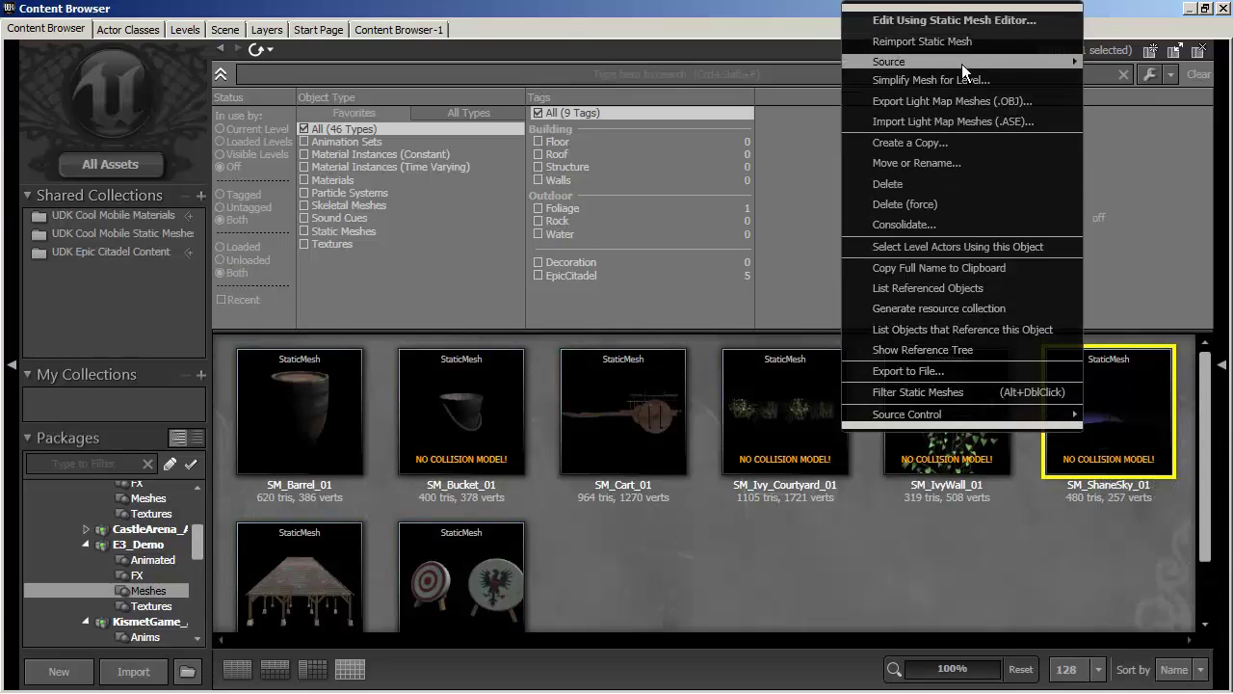
click(963, 20)
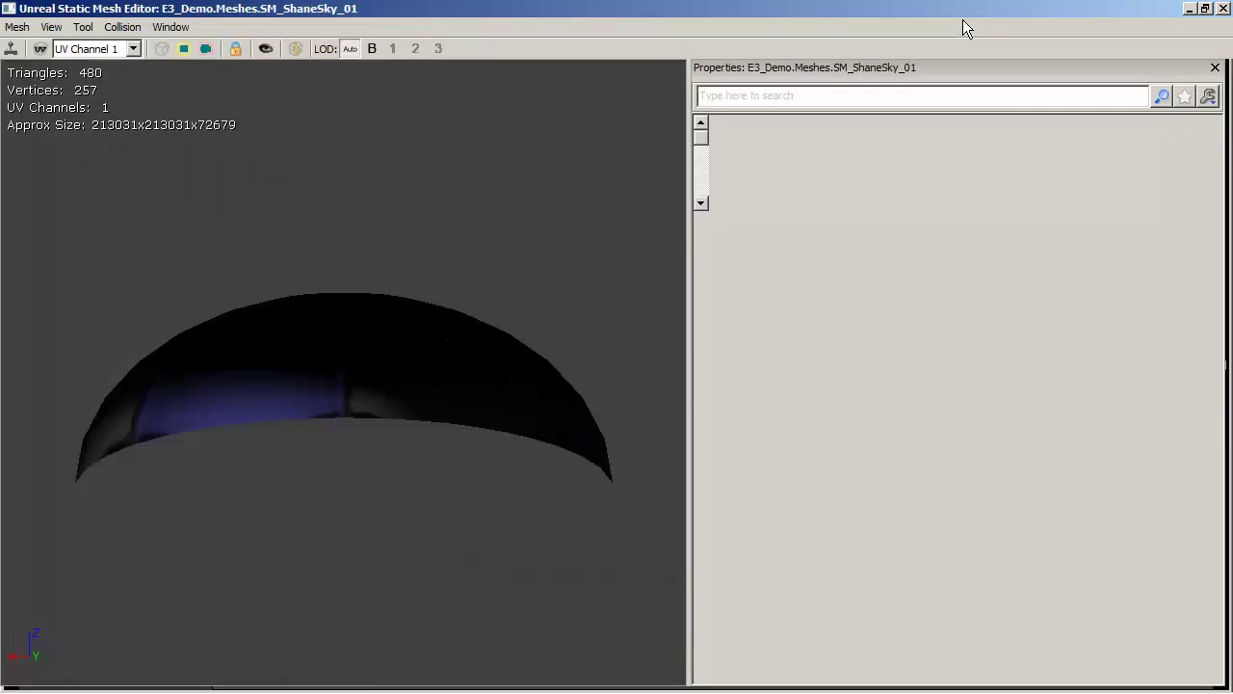
drag(386, 435, 390, 230)
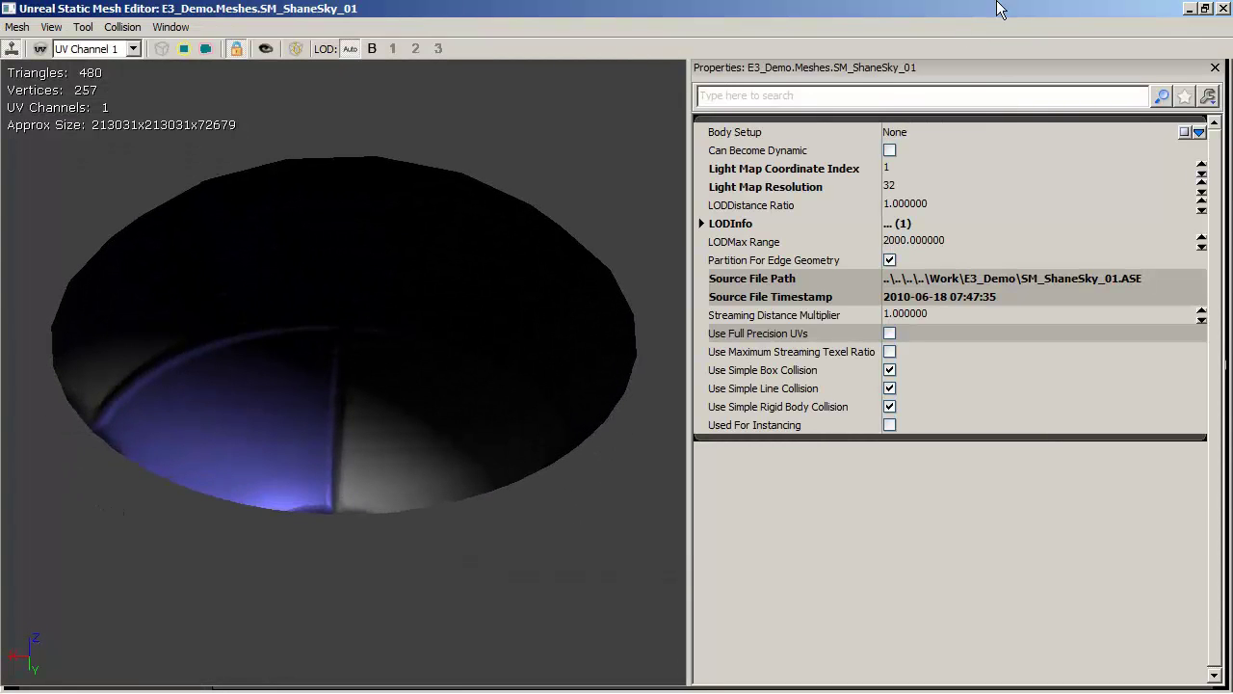
click(1224, 9)
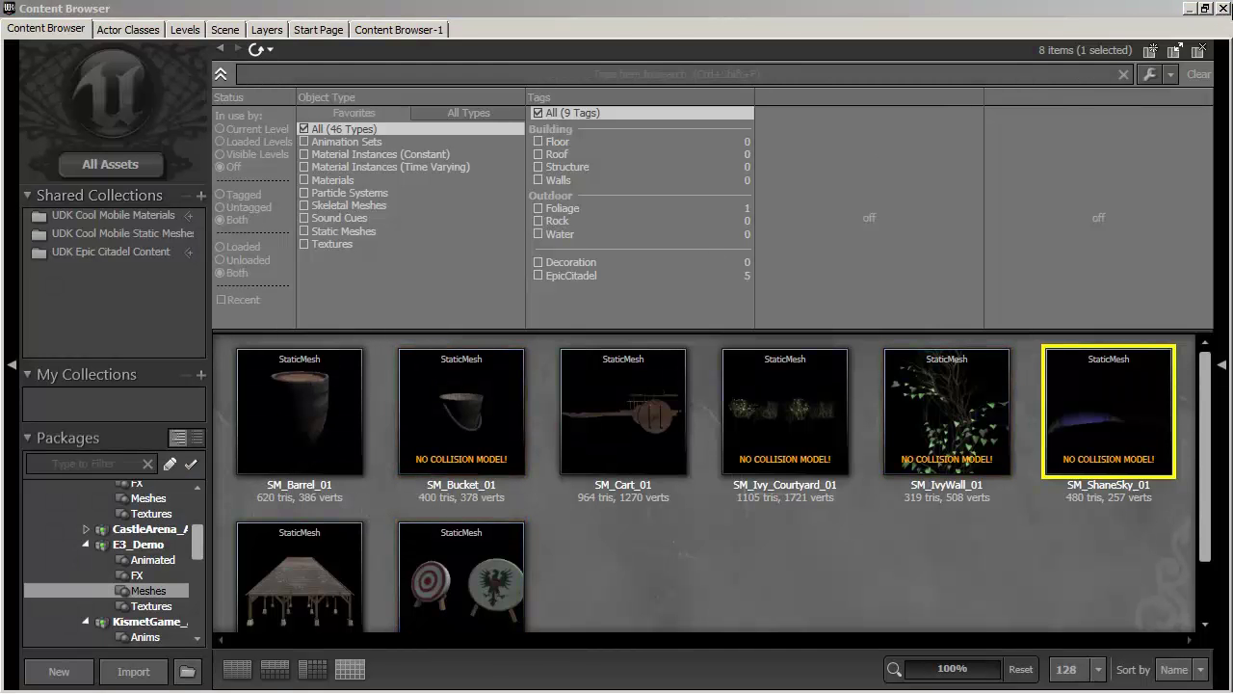
click(1224, 7)
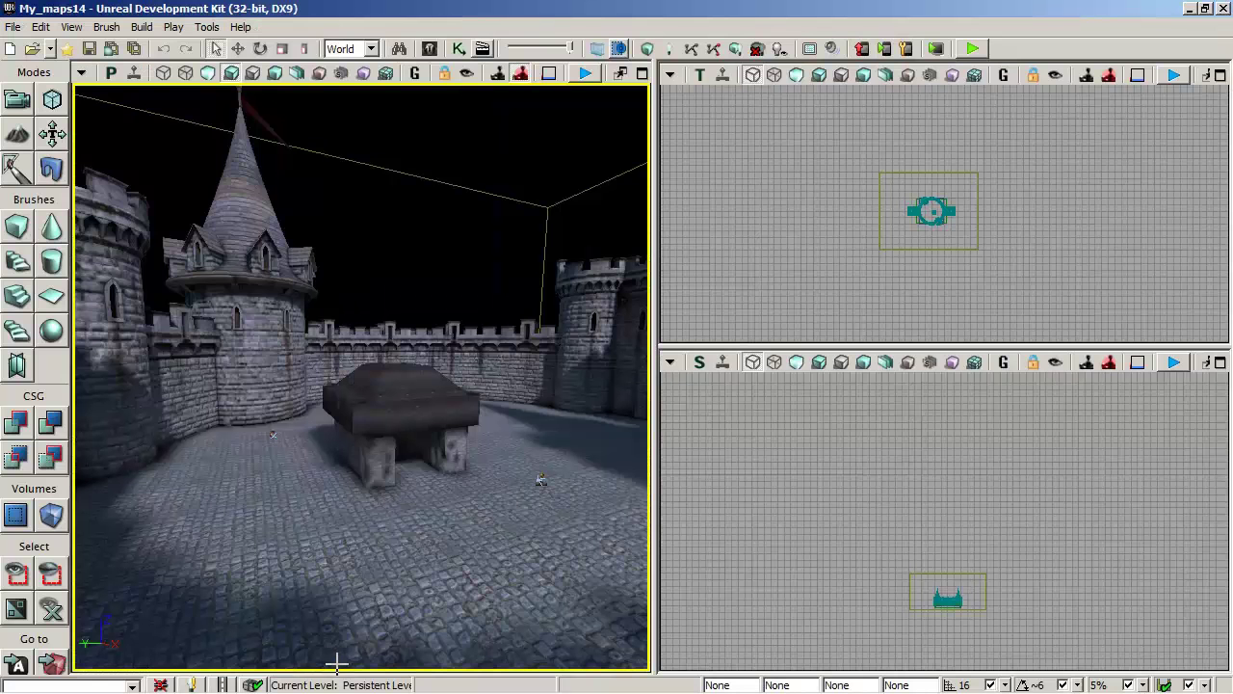
Place the SM_ShaneSky_01 sky dome in the courtyard and lower it slightly on Z.
right_click(409, 500)
click(485, 360)
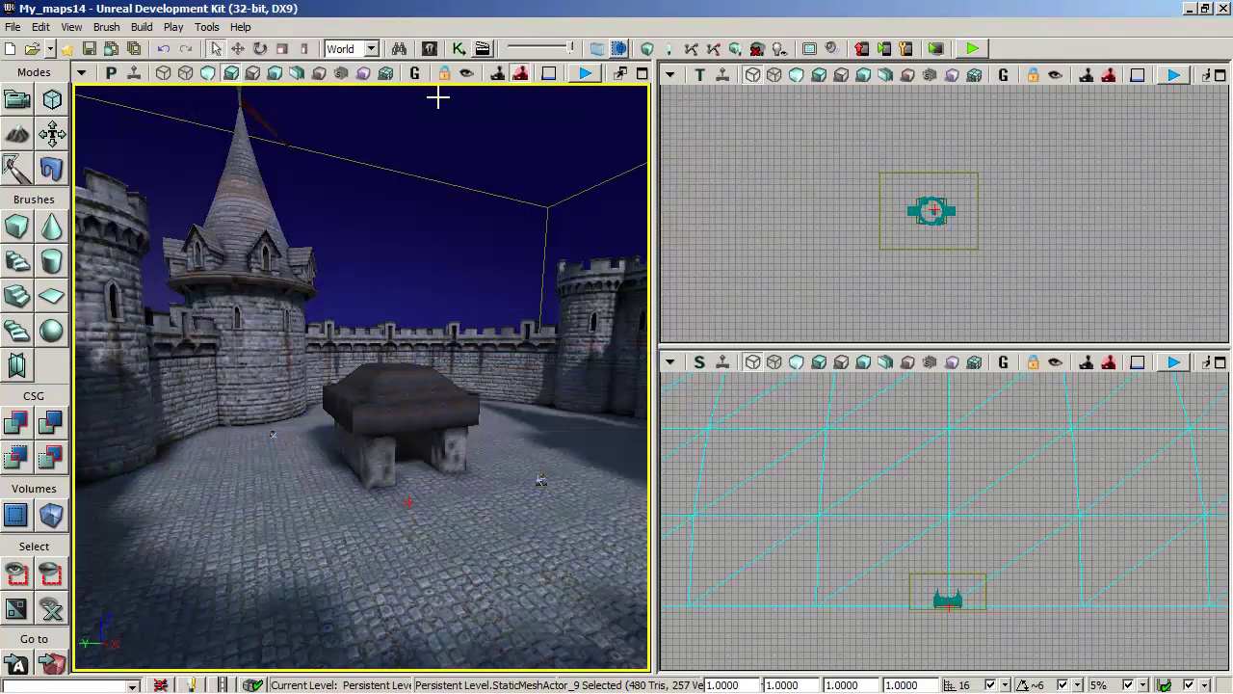
click(238, 48)
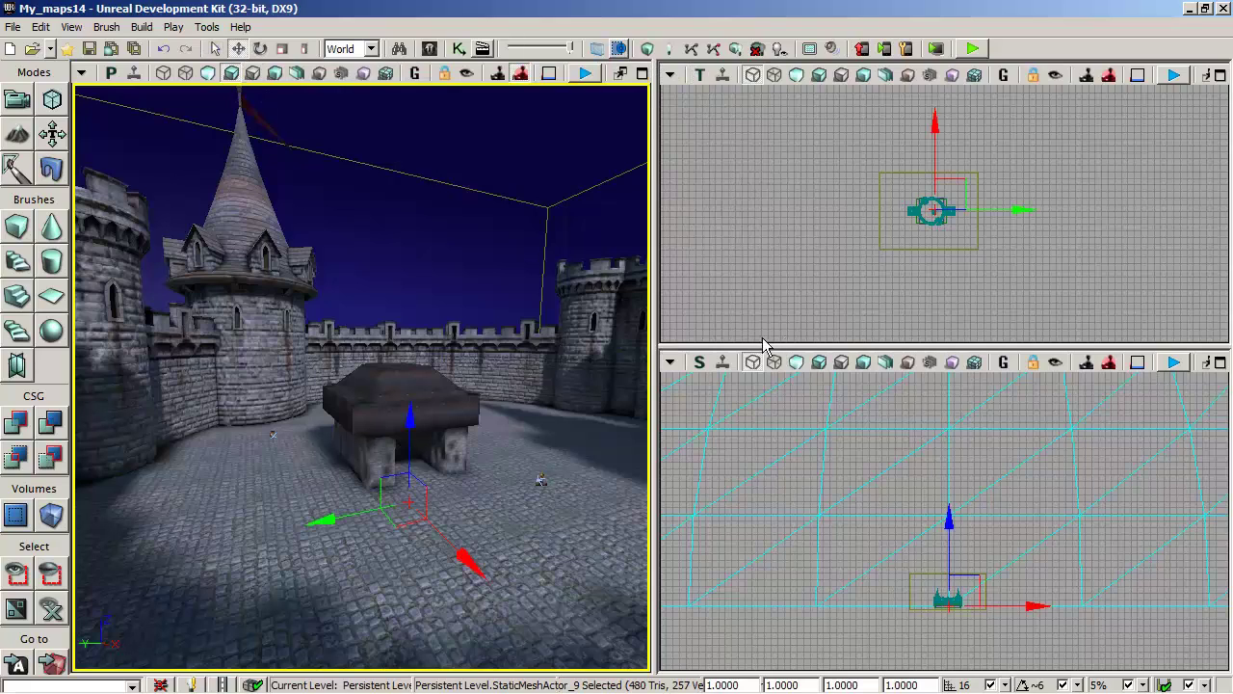
drag(950, 517, 950, 542)
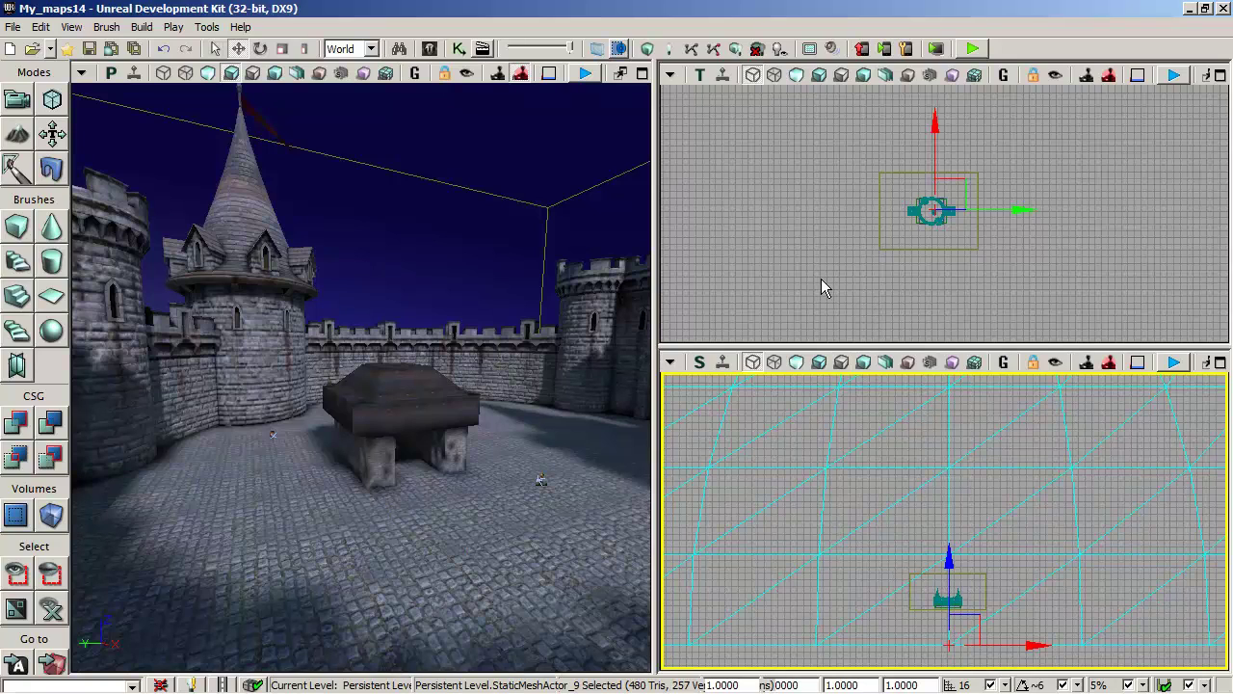
Add one empty entry to the sky dome's Materials list.
double_click(381, 234)
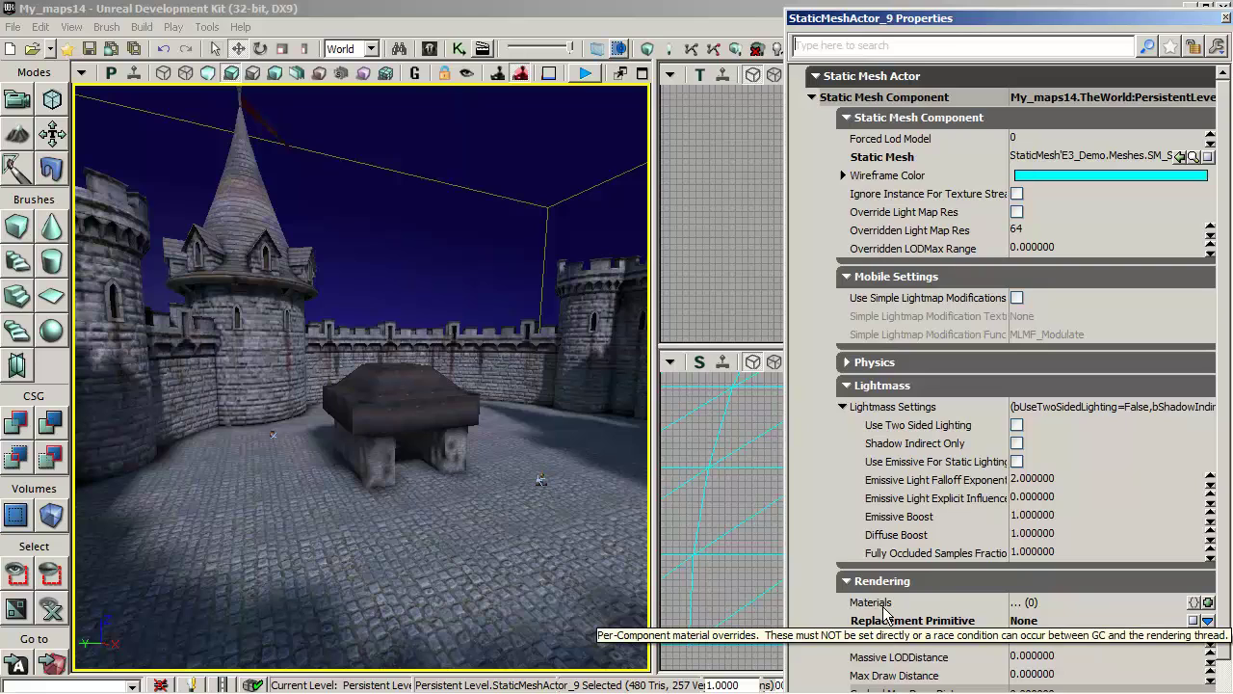
scroll(1205, 573, down, 4)
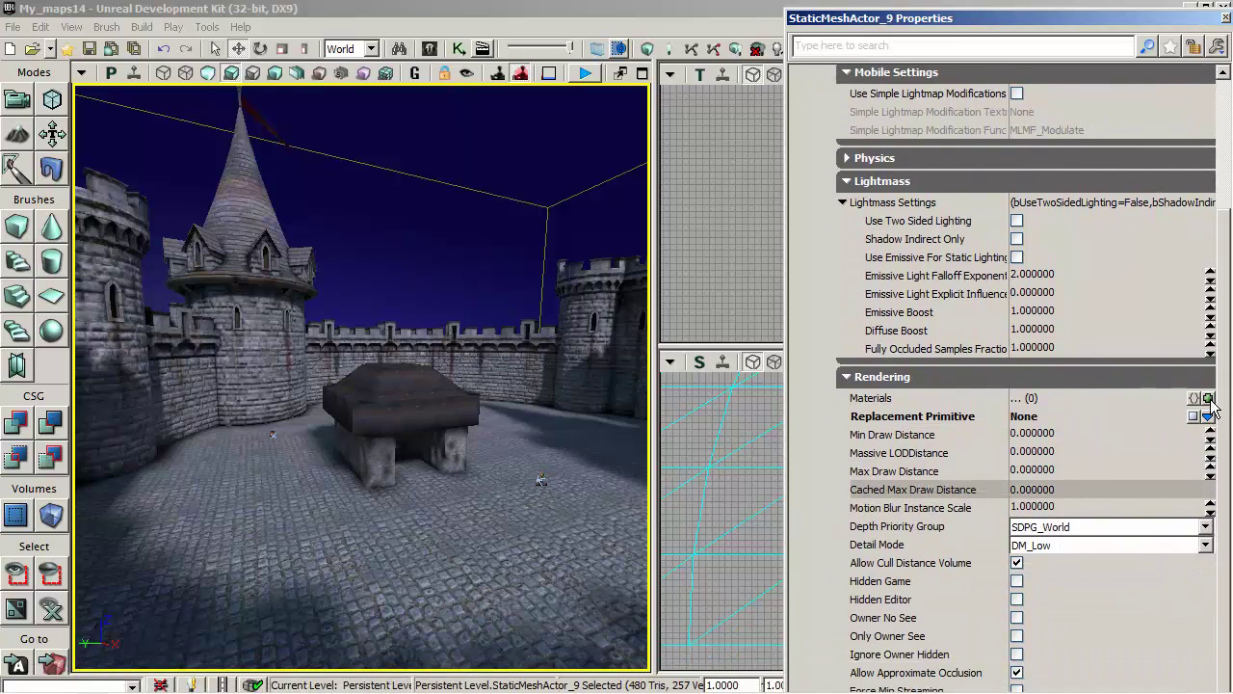
click(1209, 399)
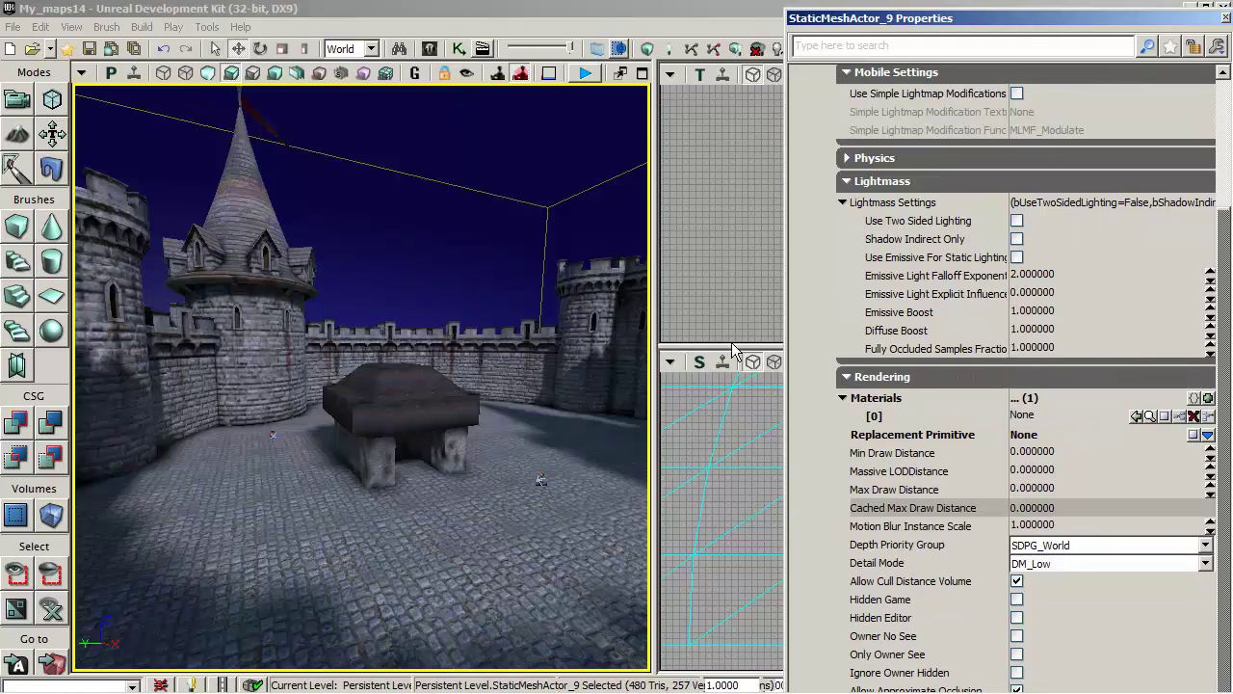
click(428, 48)
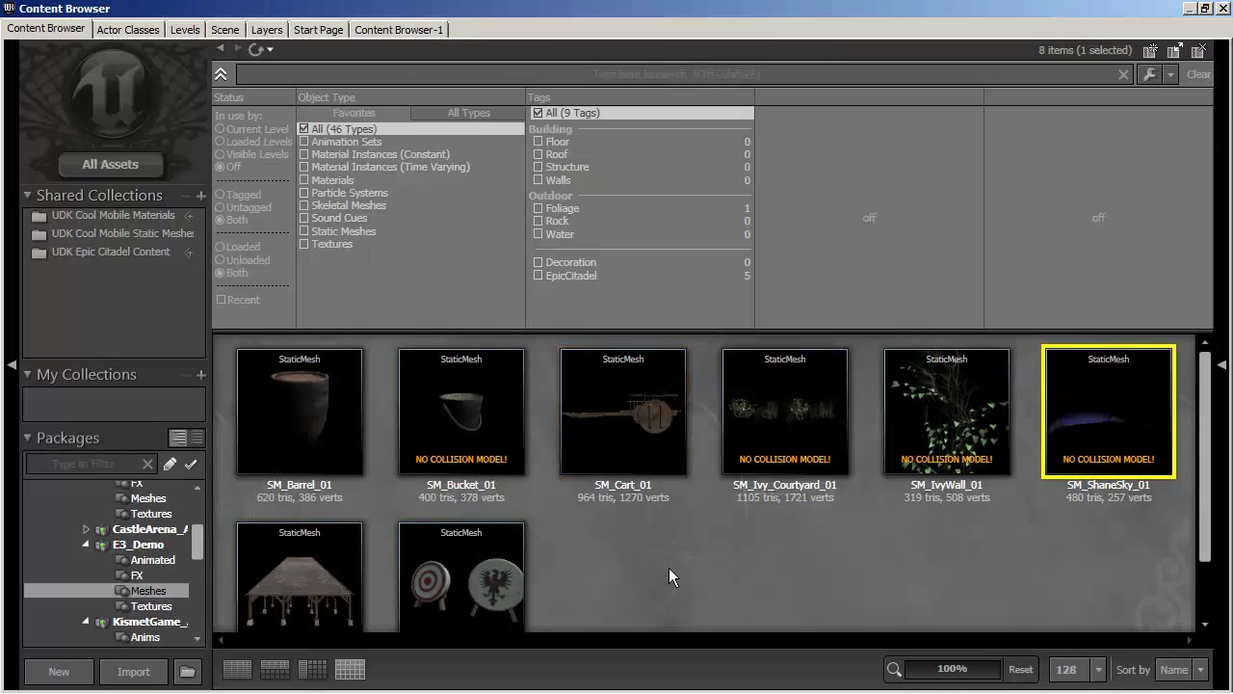
Assign the M_SkyDome_04 cloudy-sky material to the sky dome's Materials [0] slot.
mouse_move(490, 387)
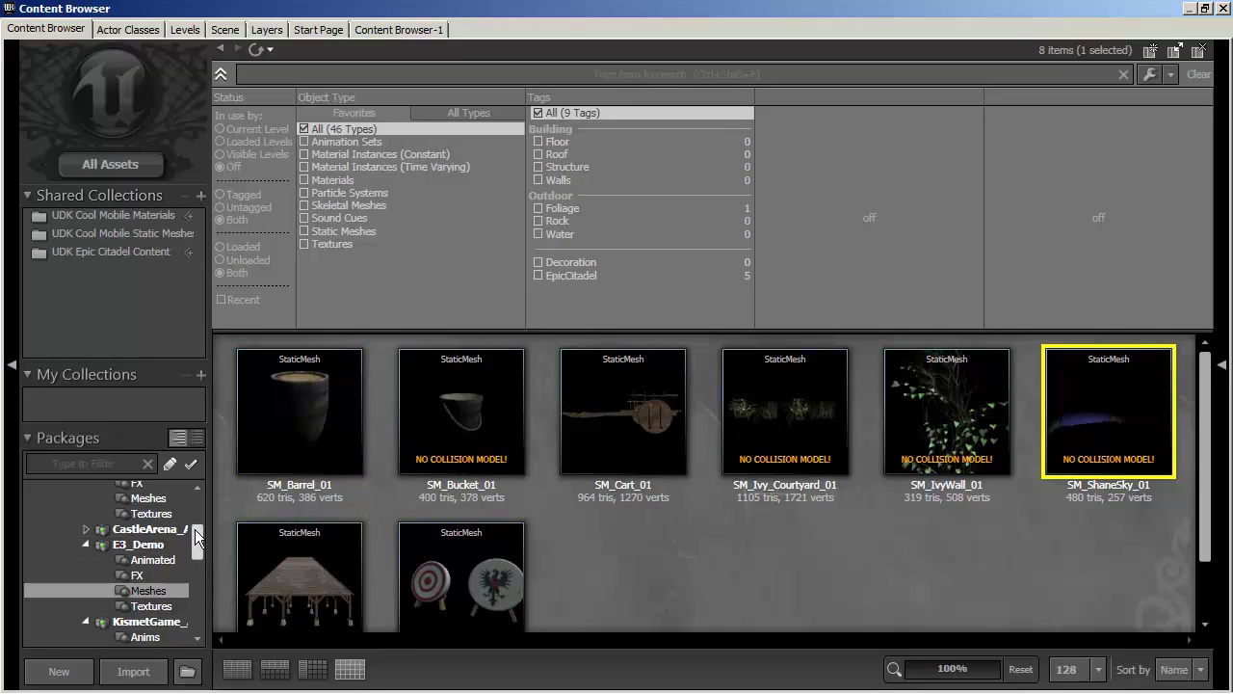
drag(196, 537, 195, 578)
text(sky)
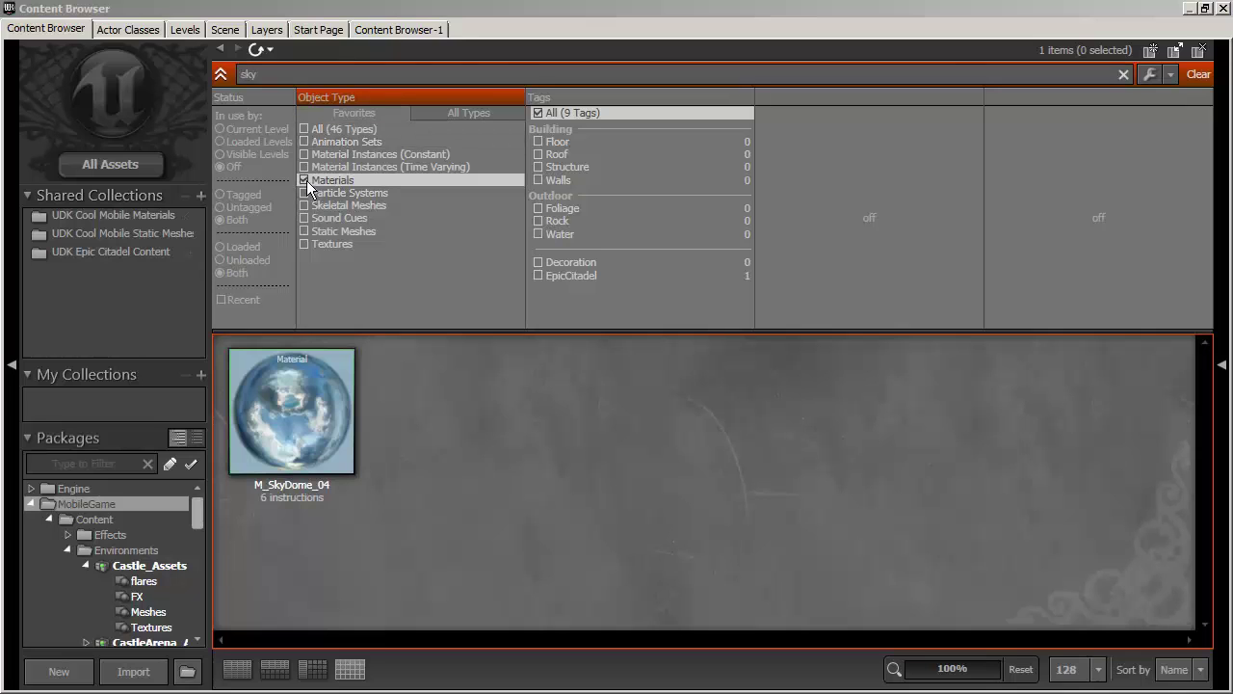
click(309, 401)
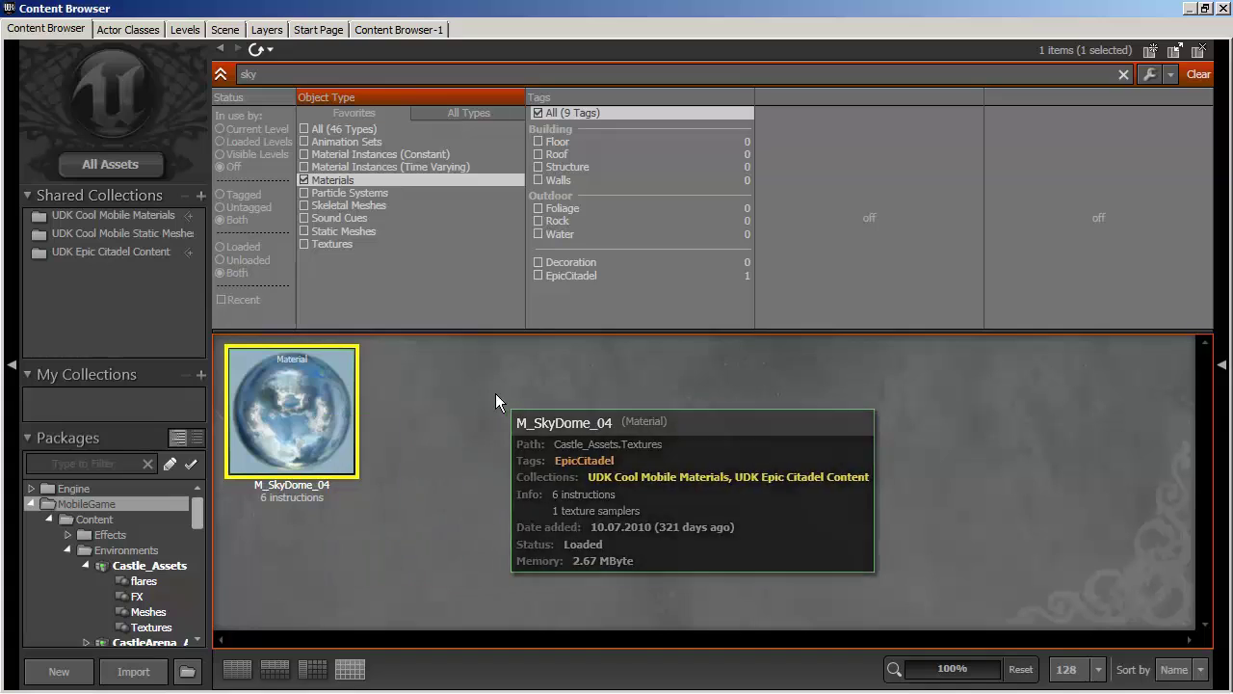
click(1222, 10)
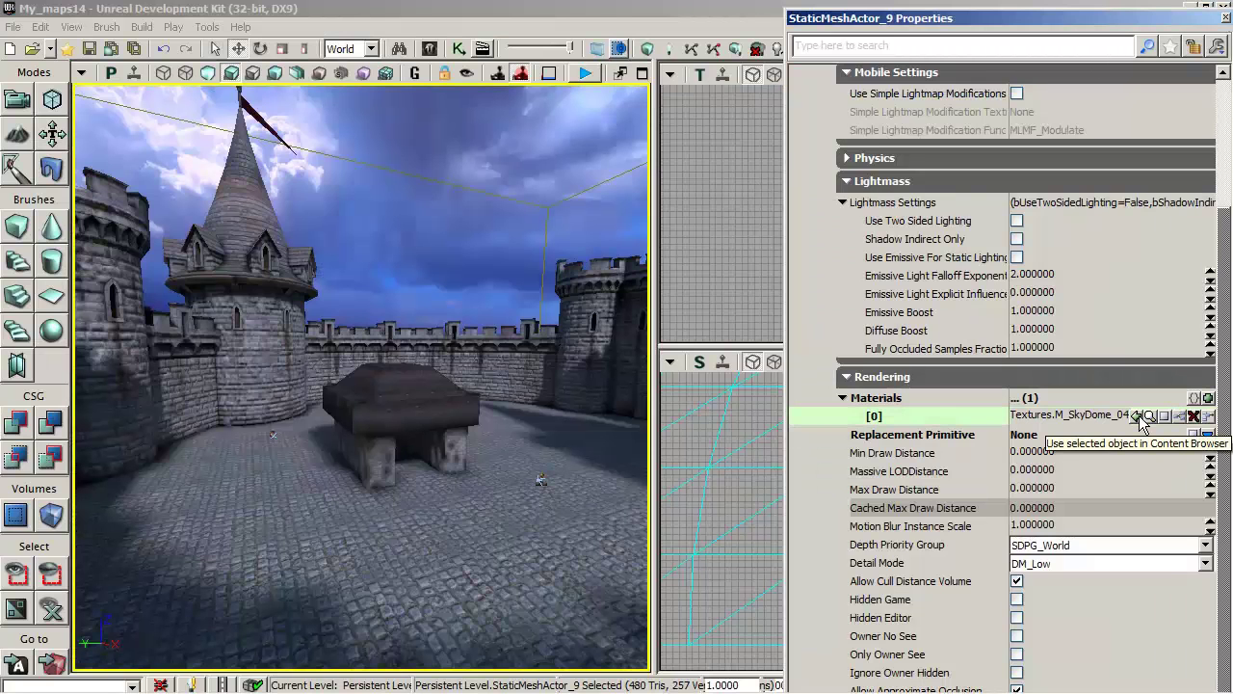
drag(368, 481, 367, 481)
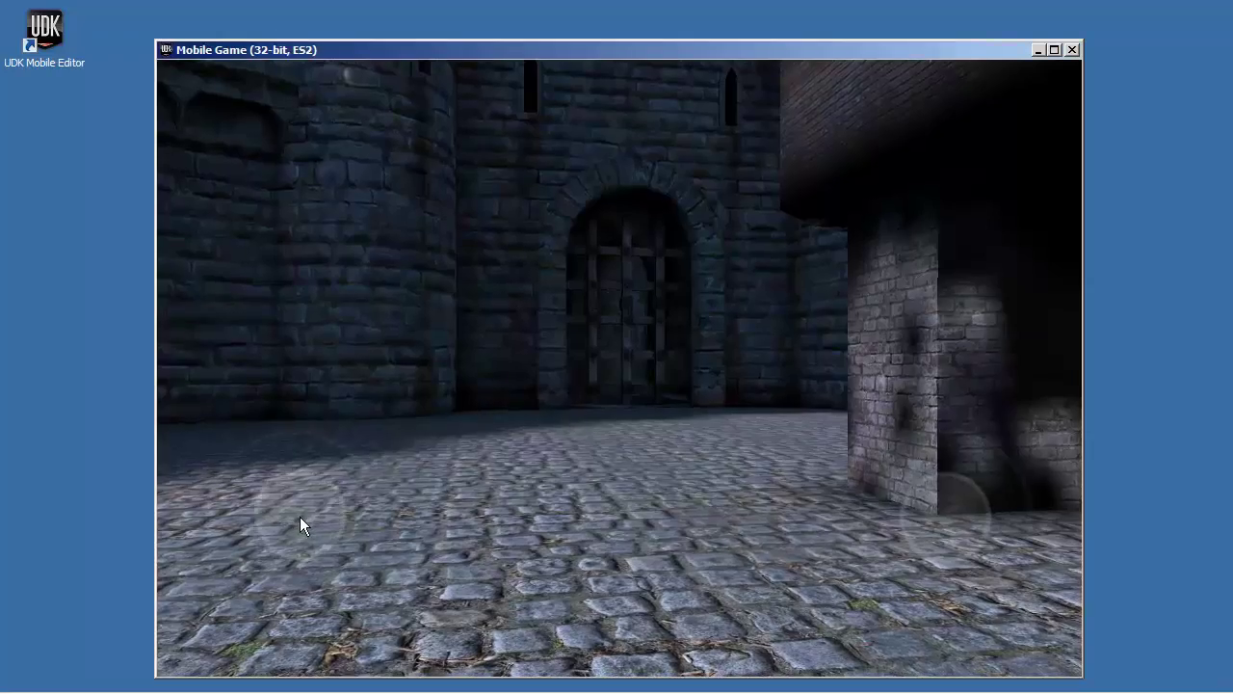
Walk toward the tower, turn to the gate and cross the courtyard in the Mobile Game preview.
mouse_move(300, 517)
mouse_down()
mouse_move(253, 518)
mouse_move(257, 453)
mouse_up()
mouse_move(955, 504)
mouse_down()
mouse_move(966, 549)
mouse_move(992, 519)
mouse_move(965, 496)
mouse_move(935, 530)
mouse_up()
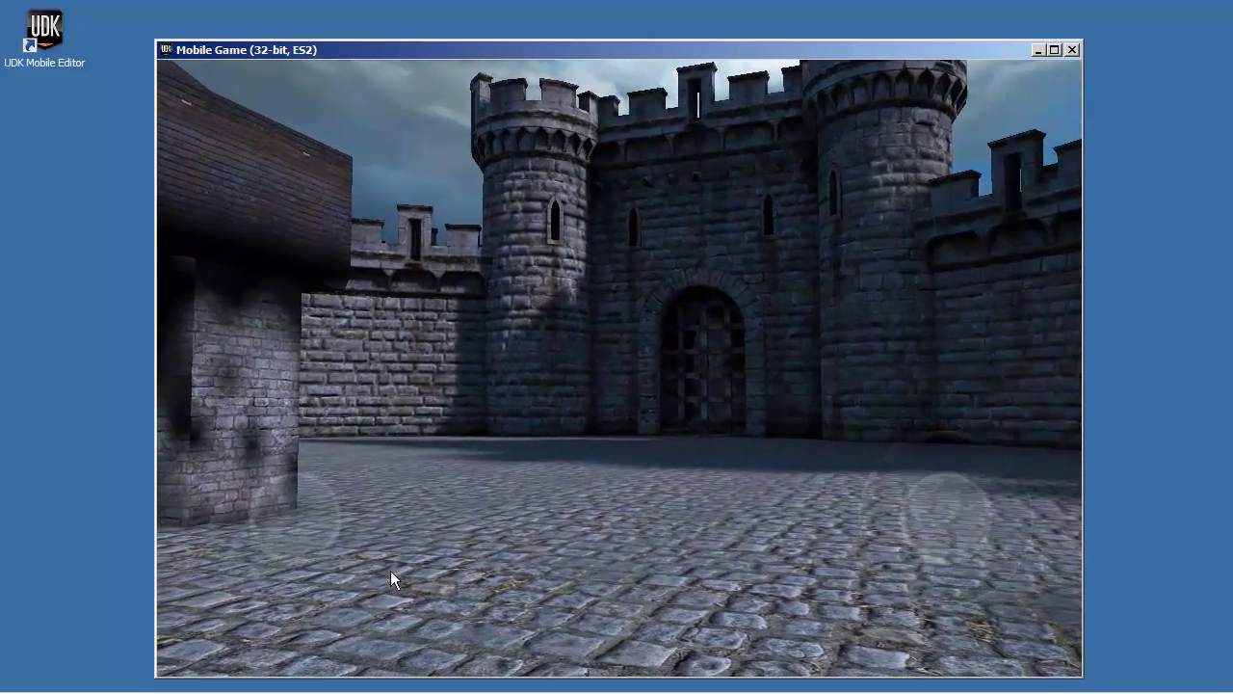
mouse_move(304, 525)
mouse_down()
mouse_move(326, 483)
mouse_move(296, 430)
mouse_up()
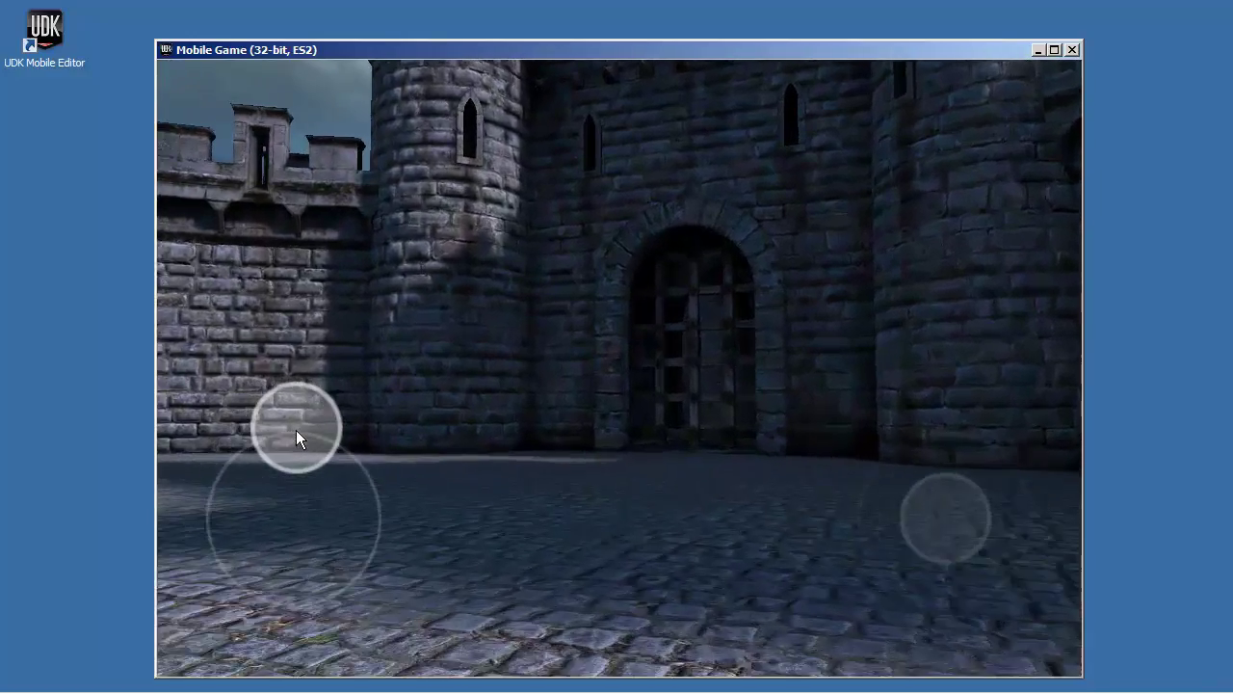
drag(980, 513, 998, 514)
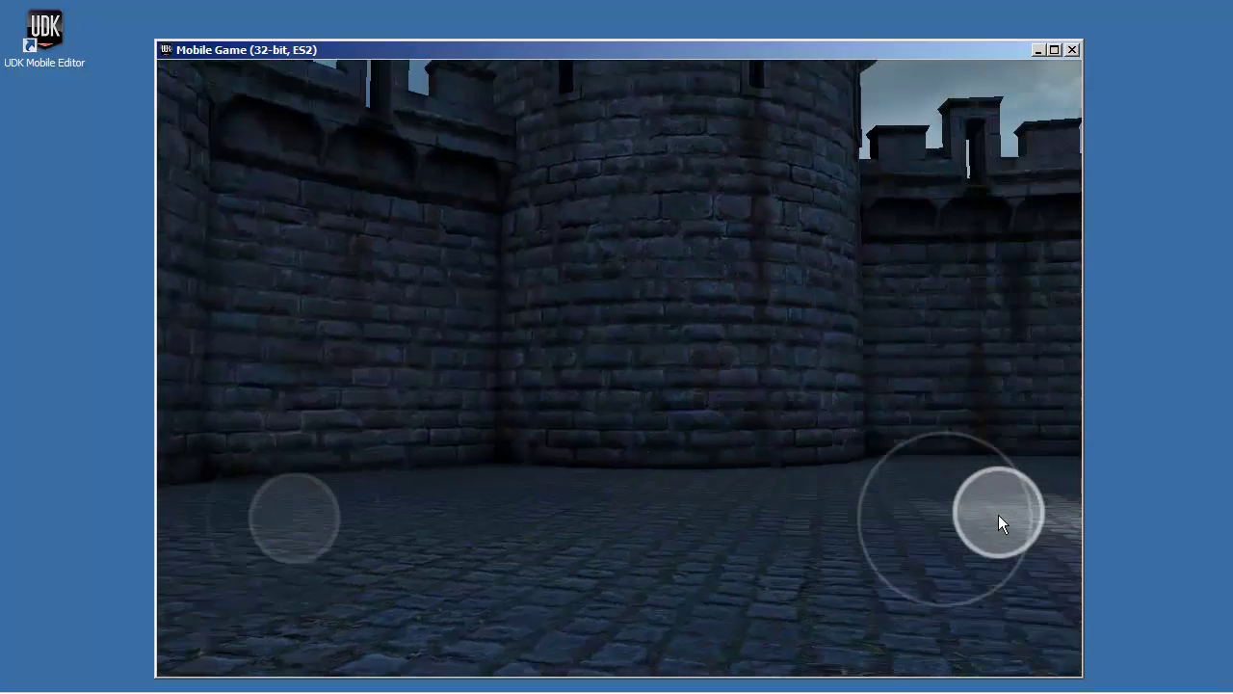